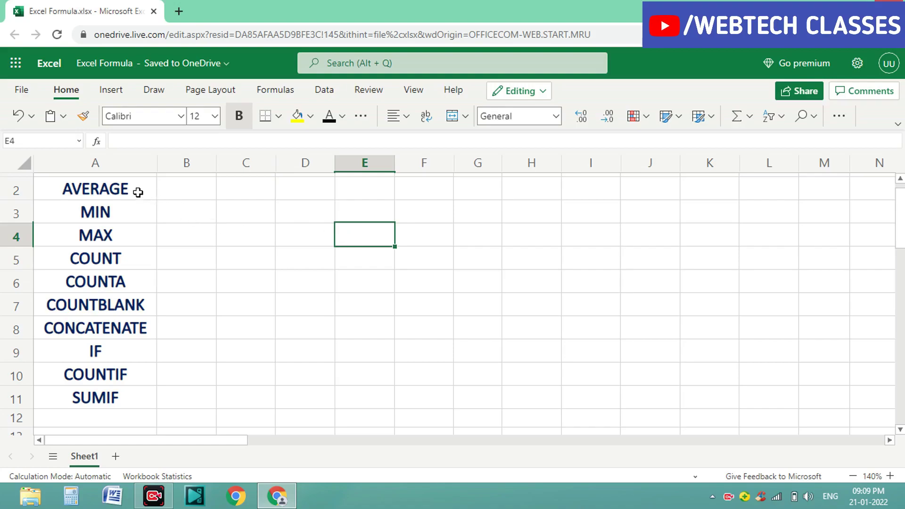
# Highlight the function-name list from AVERAGE to SUMIF and review the SUM entry.
pyautogui.moveTo(138, 192); pyautogui.dragTo(129, 400)
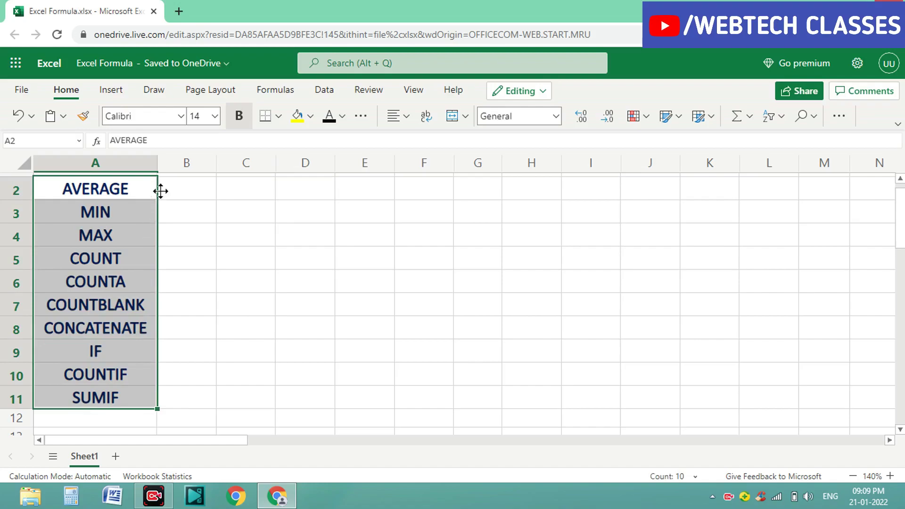
pyautogui.click(364, 234)
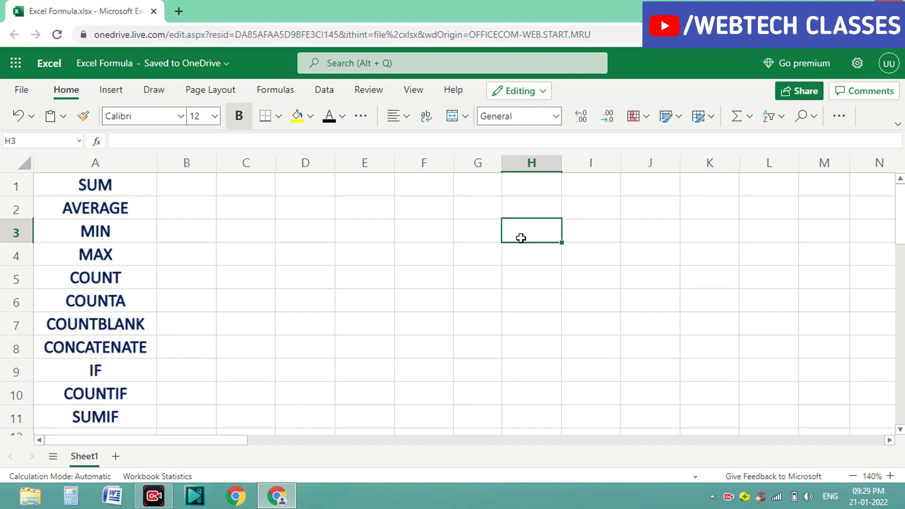
pyautogui.click(375, 258)
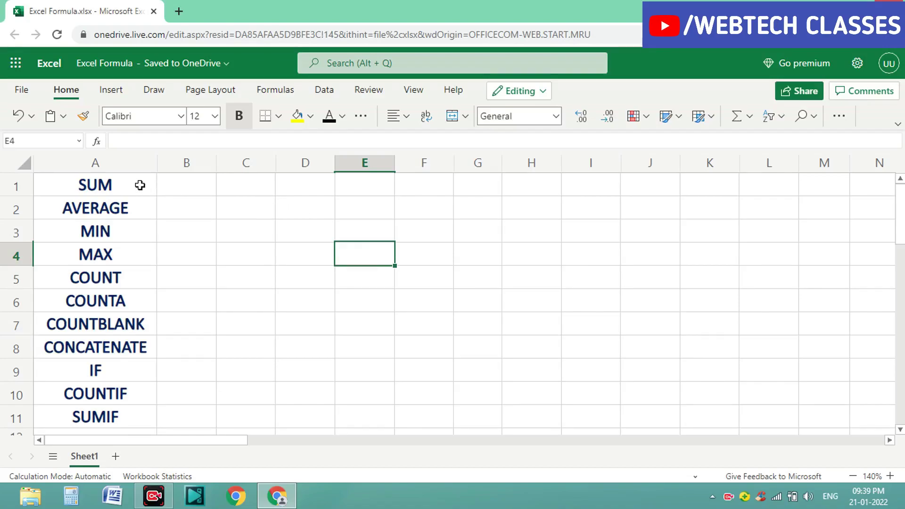
pyautogui.click(140, 185)
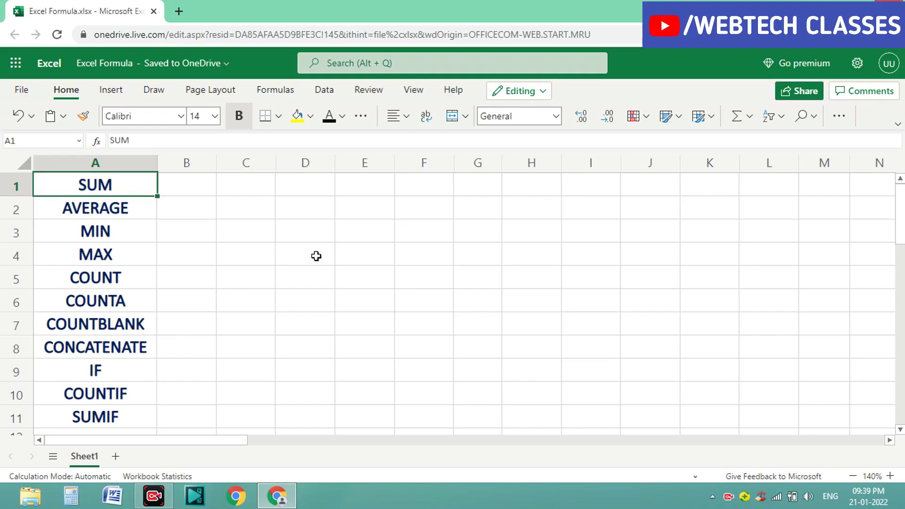
# Enter 45, 48 and 69 into E4, F4 and G4, then begin =sum( in H4.
pyautogui.click(360, 253)
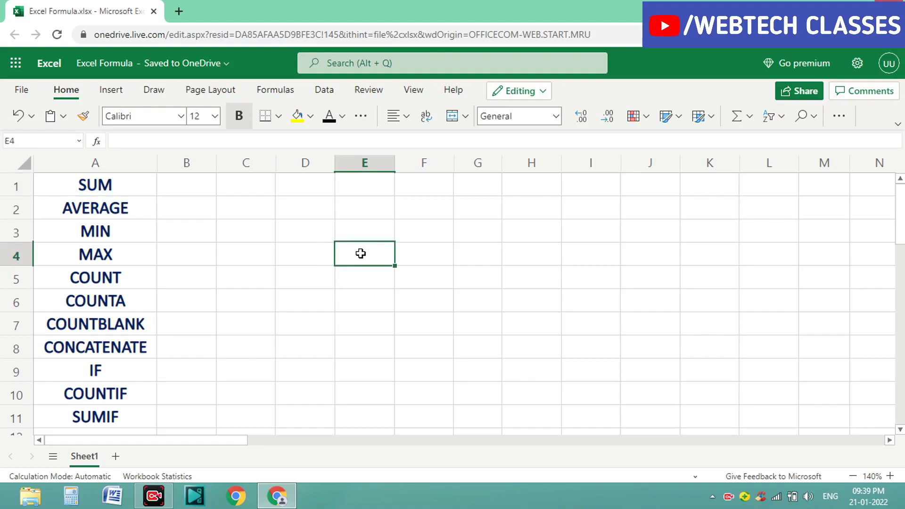
pyautogui.write('45')
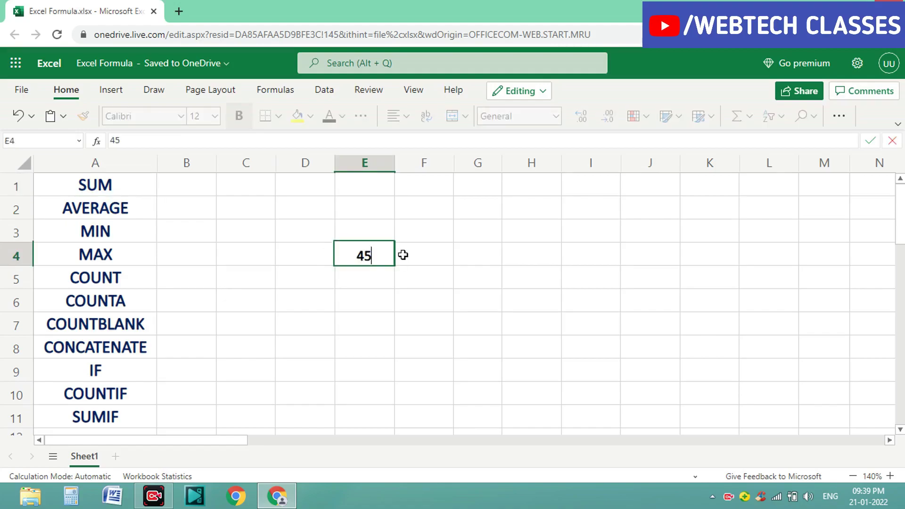
pyautogui.click(403, 254)
pyautogui.write('45')
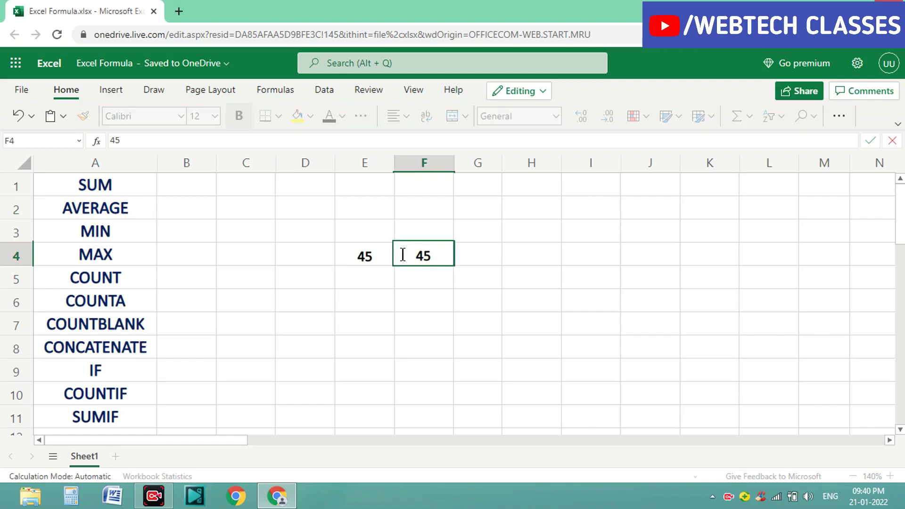
pyautogui.press('BackSpace')
pyautogui.write('8')
pyautogui.click(475, 262)
pyautogui.write('69')
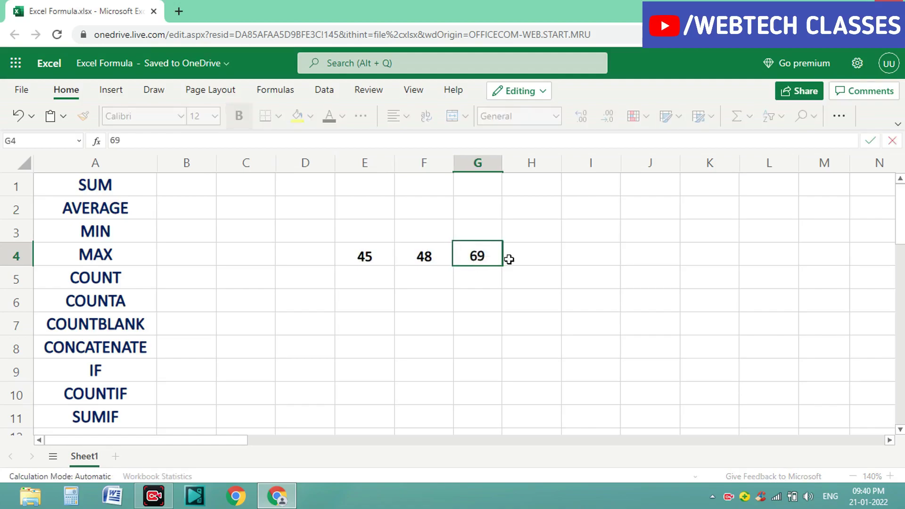
pyautogui.click(527, 257)
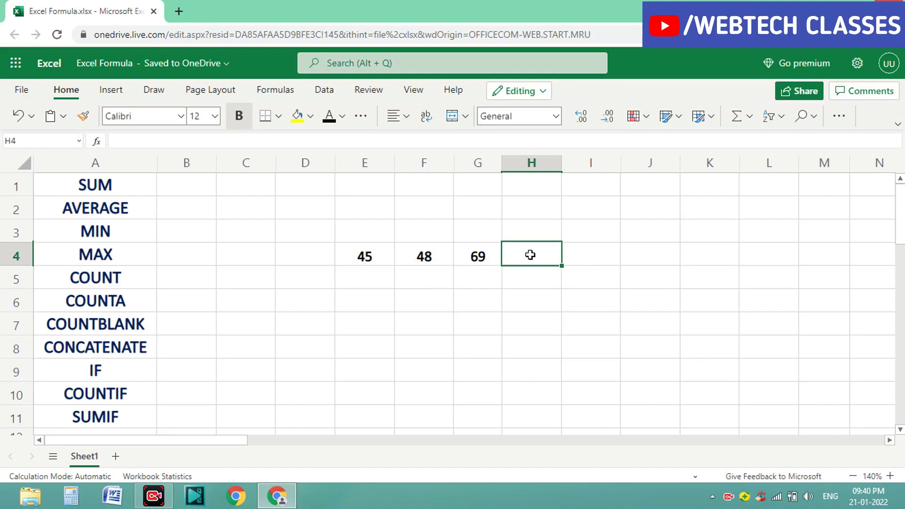
pyautogui.write('=')
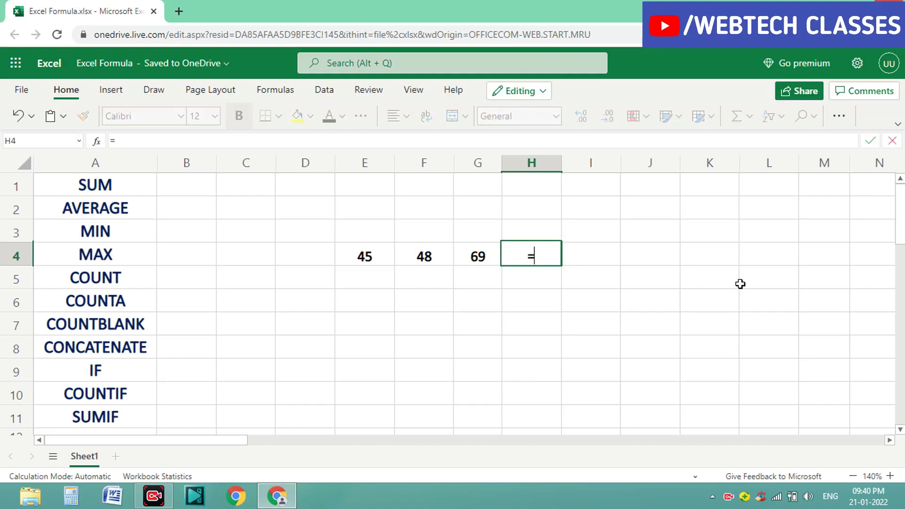
pyautogui.write('sum')
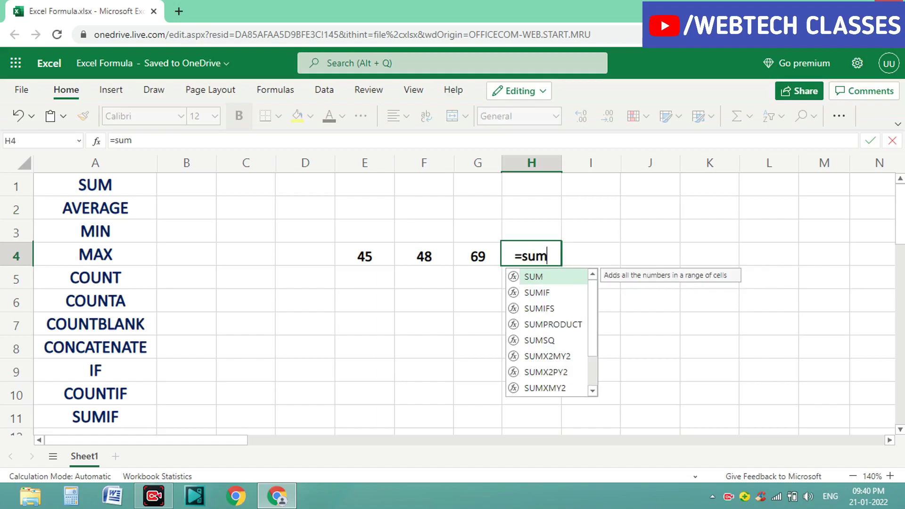
pyautogui.write('(')
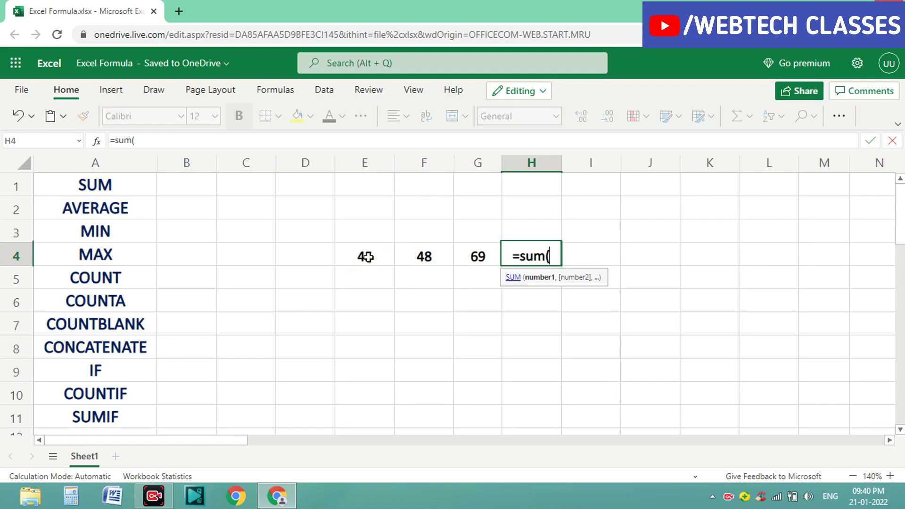
# Complete =SUM(E4:G4) in H4 so row 4 totals 162.
pyautogui.click(364, 257)
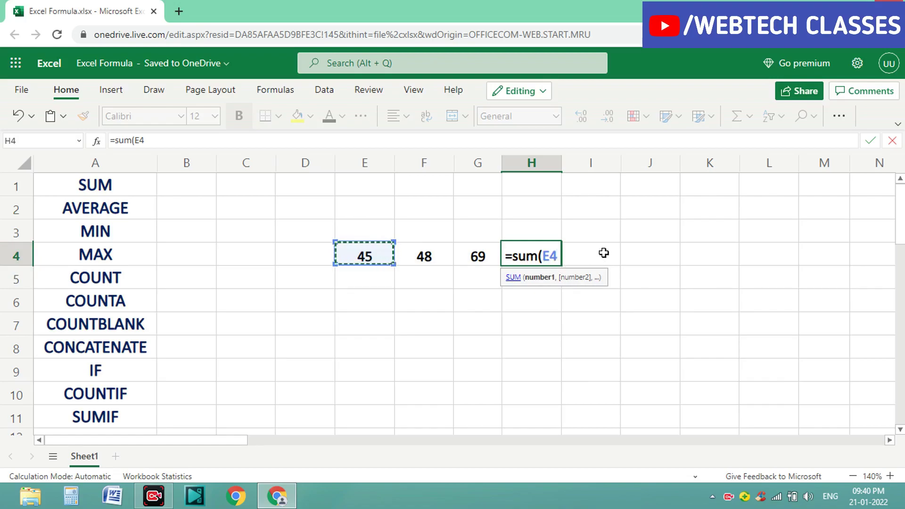
pyautogui.write(':')
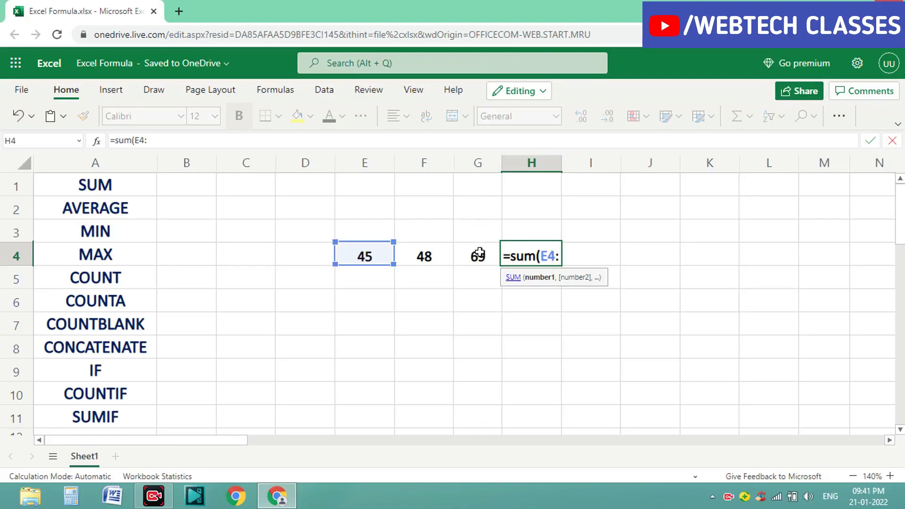
pyautogui.click(480, 255)
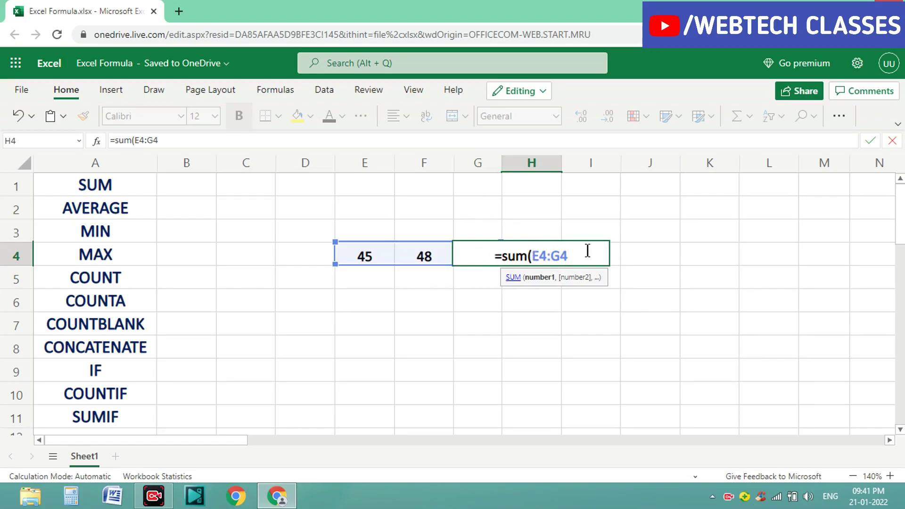
pyautogui.write(')')
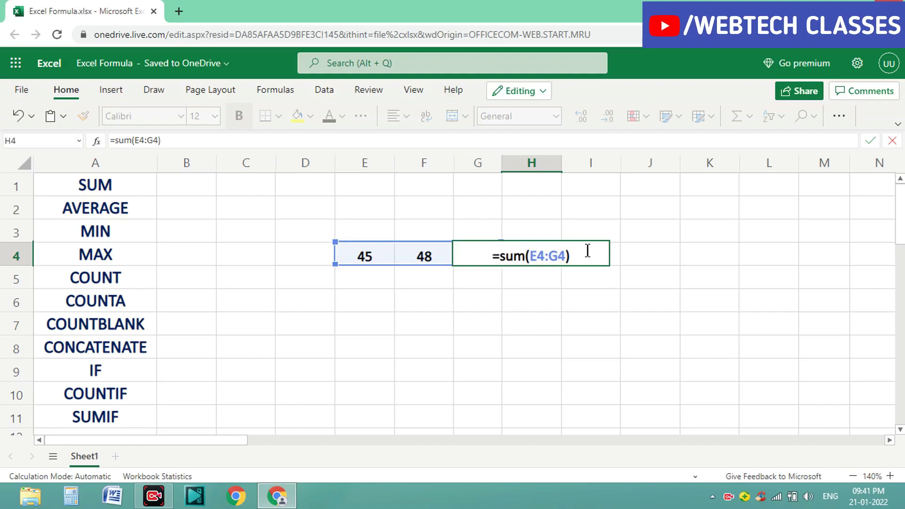
pyautogui.press('Return')
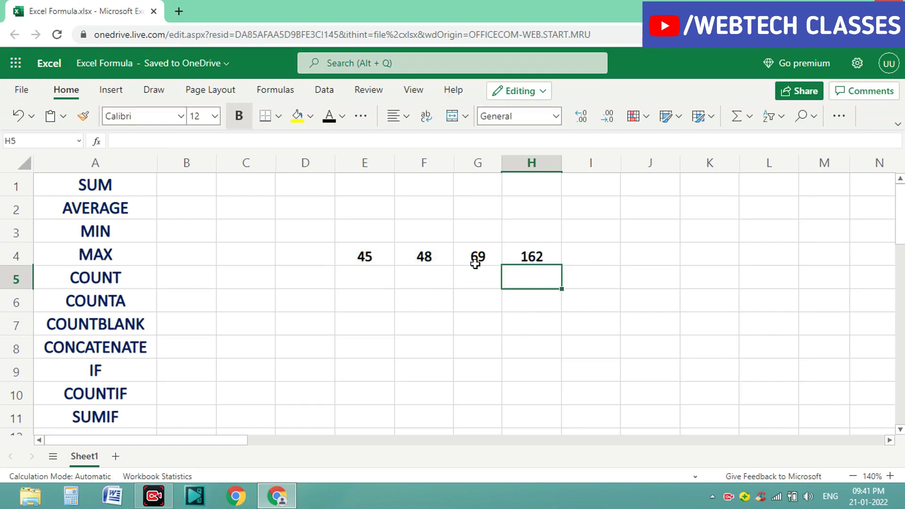
pyautogui.click(521, 261)
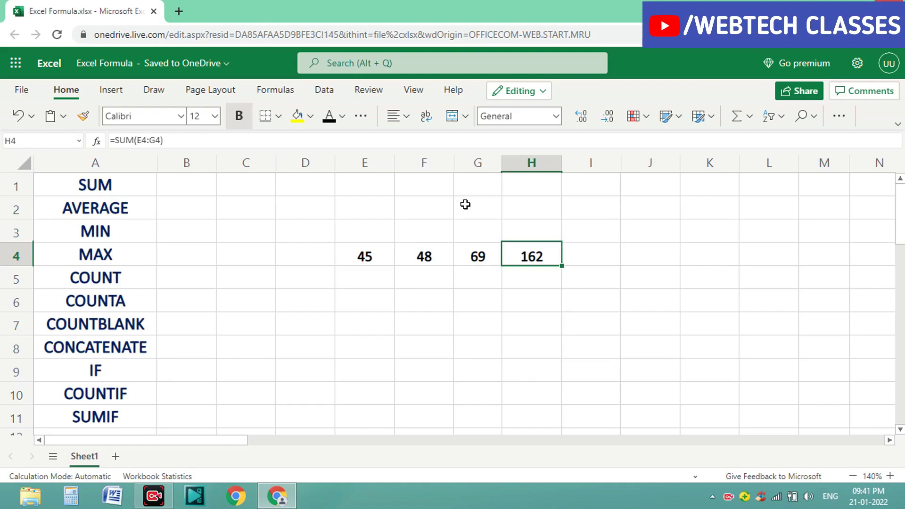
pyautogui.click(113, 191)
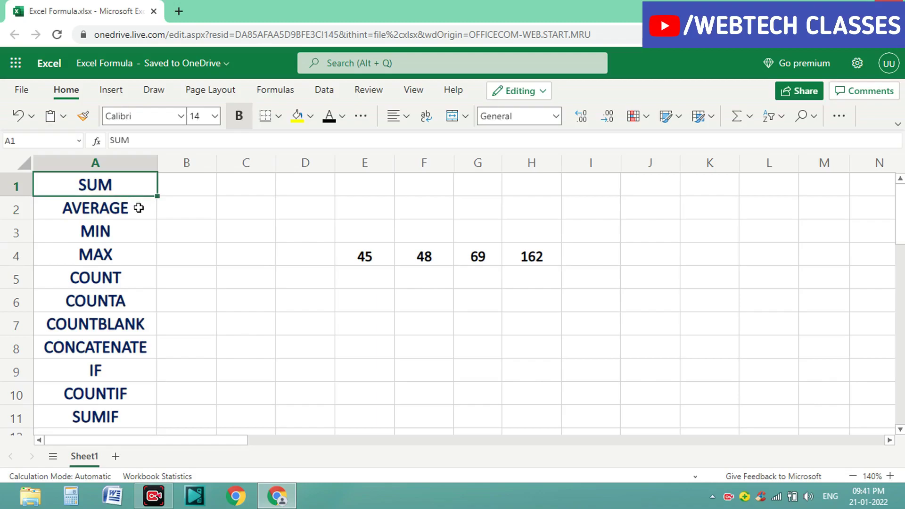
pyautogui.click(138, 207)
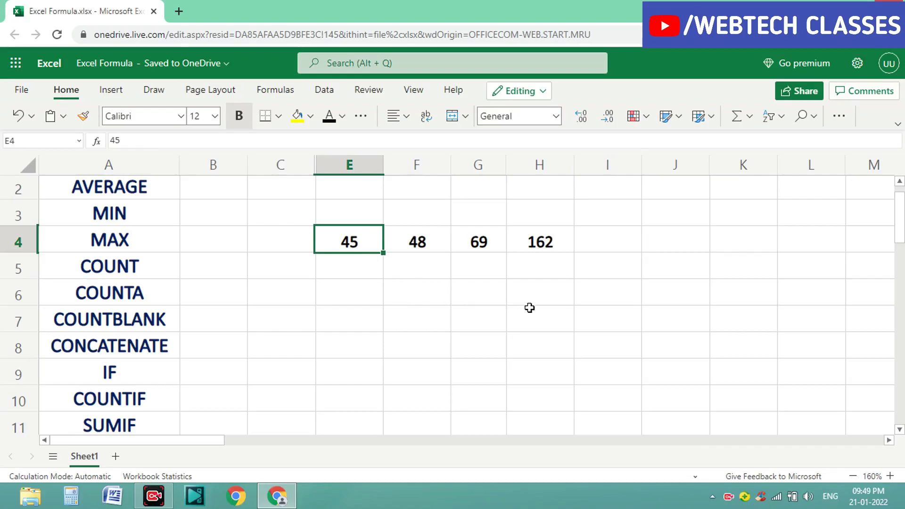
pyautogui.press('Right')
pyautogui.press('Right')
pyautogui.press('Right')
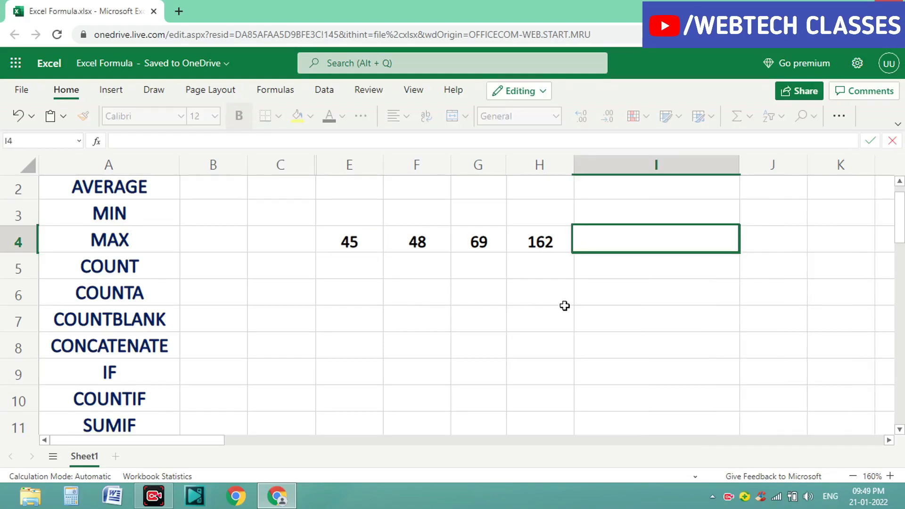
# Enter =AVERAGE(E4:H4) in I4, returning 81.
pyautogui.write('=')
pyautogui.write('averag')
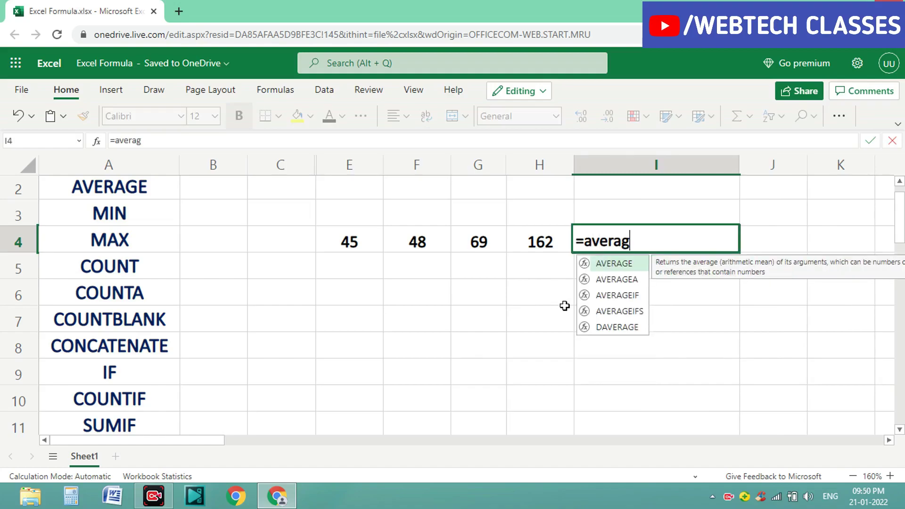
pyautogui.write('e')
pyautogui.write('(')
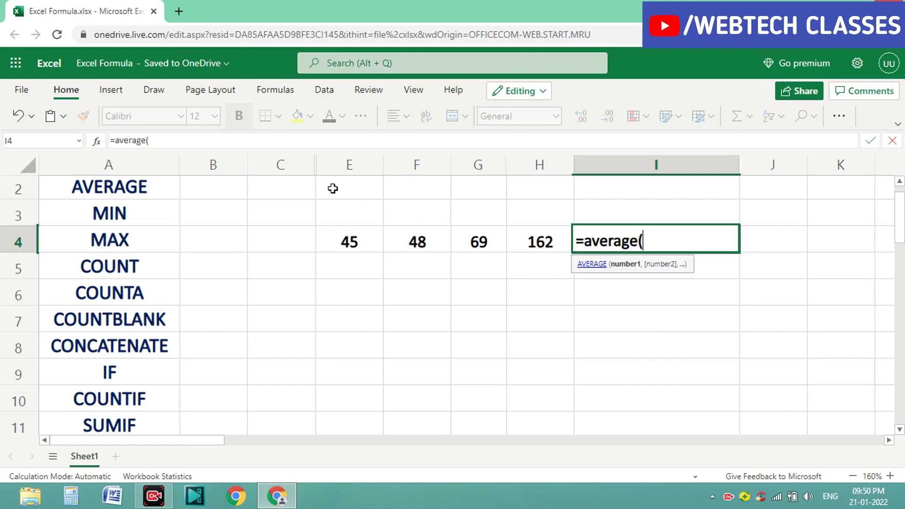
pyautogui.click(355, 242)
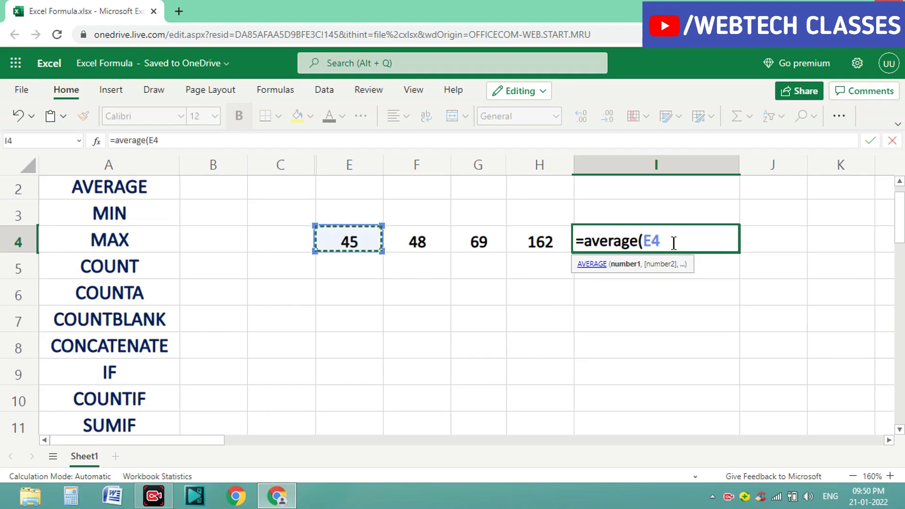
pyautogui.write(':')
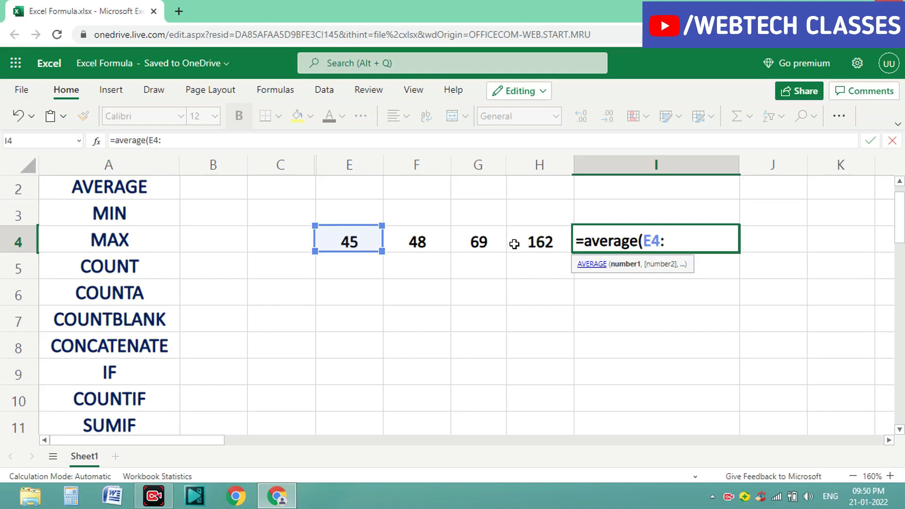
pyautogui.click(532, 243)
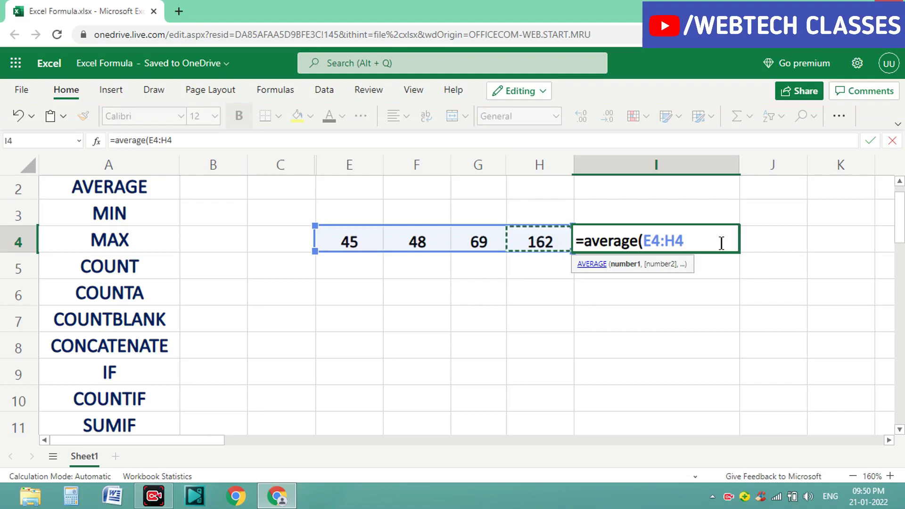
pyautogui.write(')')
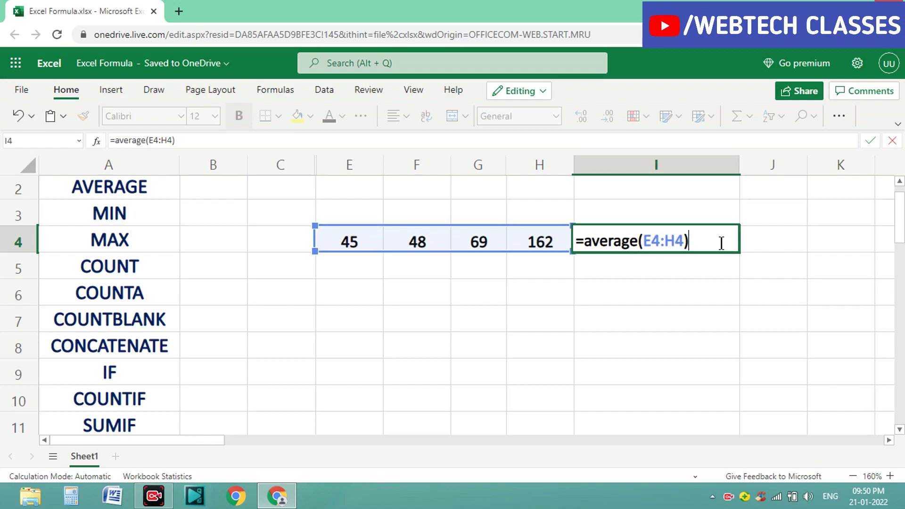
pyautogui.press('Return')
pyautogui.click(663, 237)
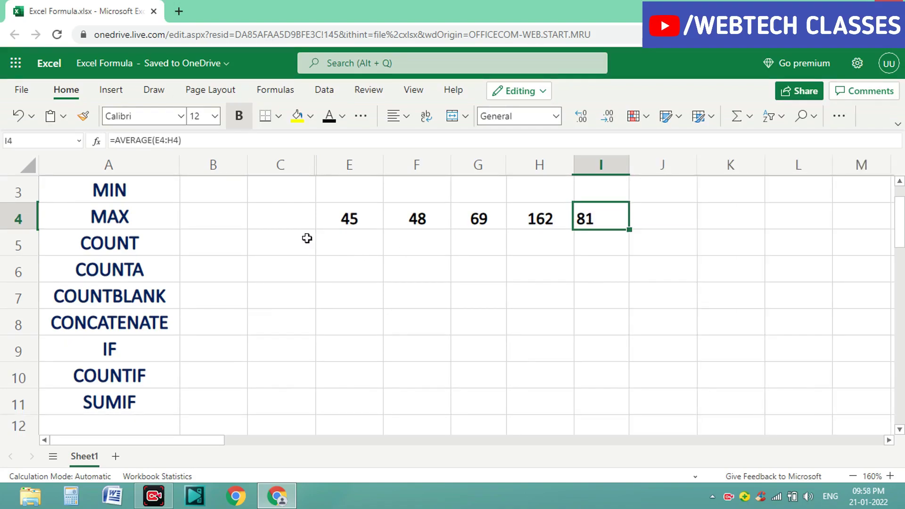
# Clear the contents of E4:I4, removing the numbers, total and average.
pyautogui.click(160, 184)
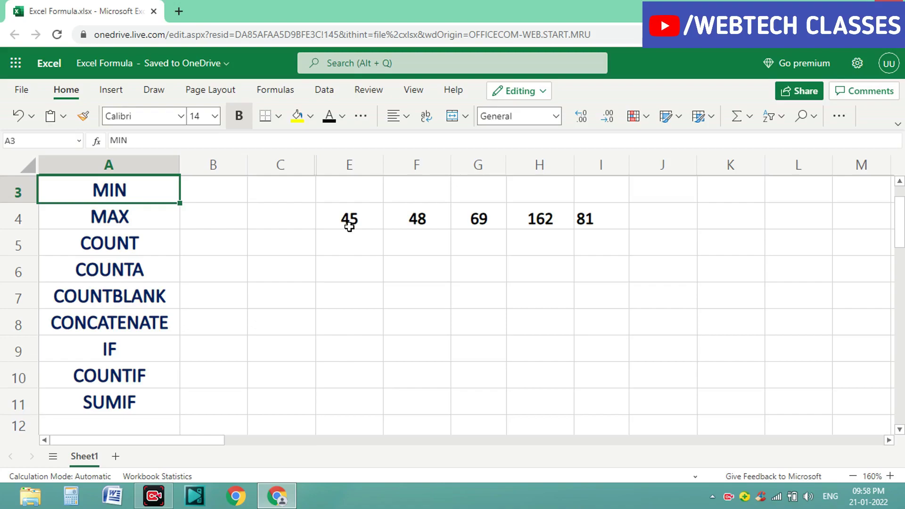
pyautogui.moveTo(600, 208); pyautogui.dragTo(341, 214)
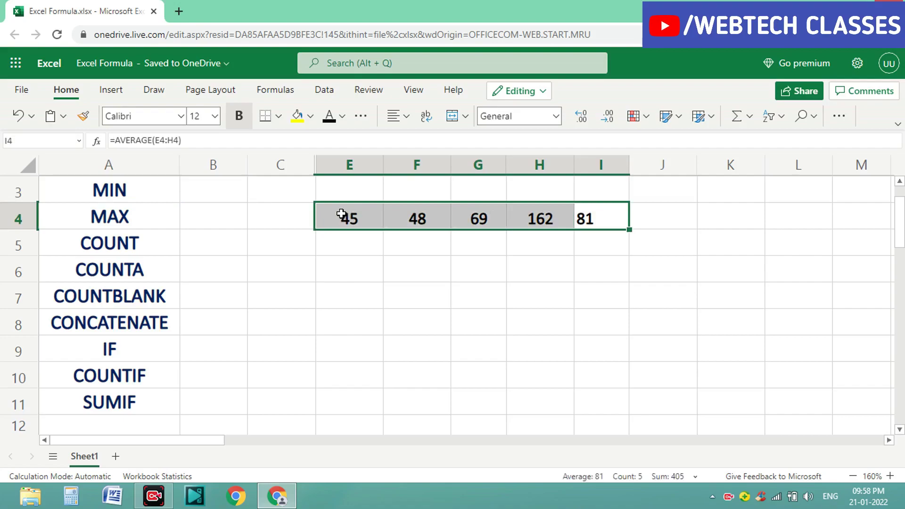
pyautogui.rightClick(341, 213)
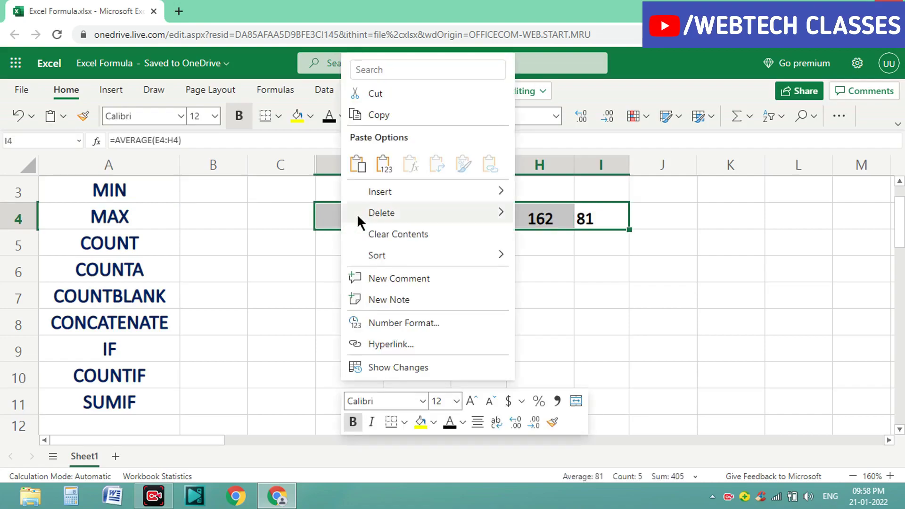
pyautogui.click(391, 236)
# Enter 5, 78, 62 and 2 down F5:F8.
pyautogui.click(408, 241)
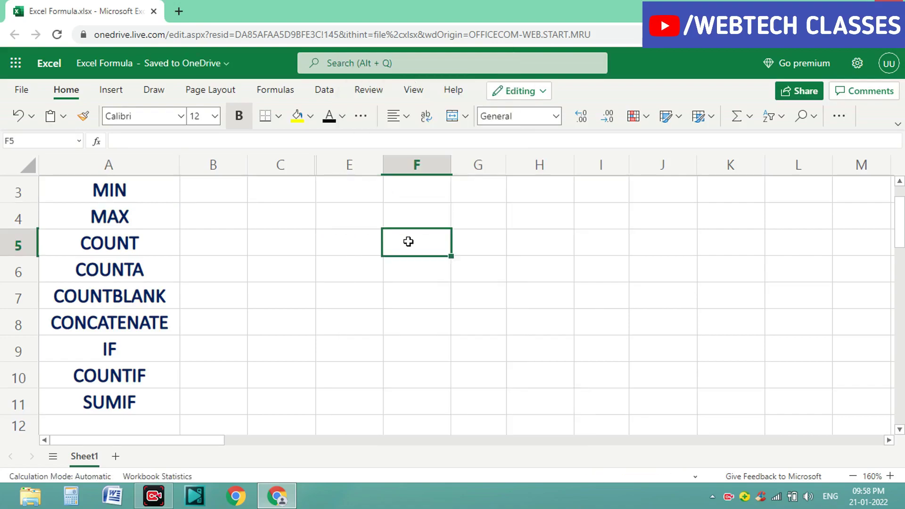
pyautogui.write('5')
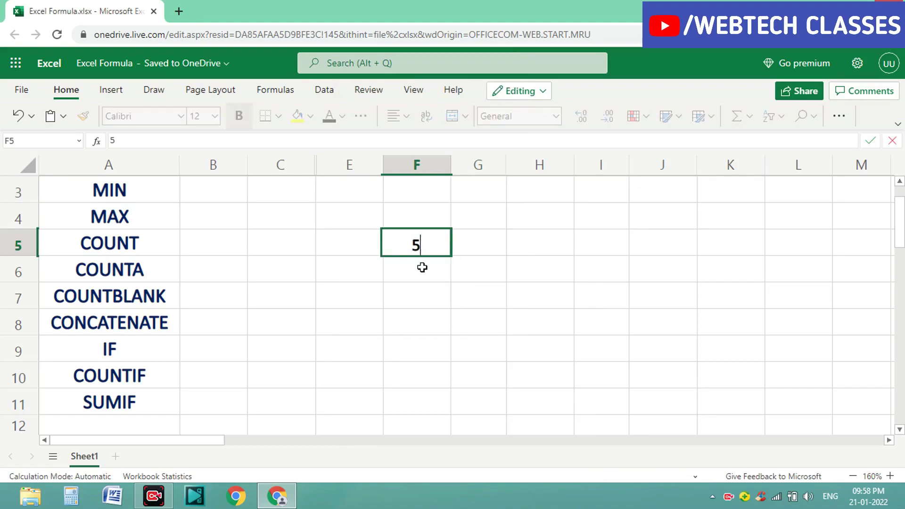
pyautogui.click(421, 267)
pyautogui.write('78')
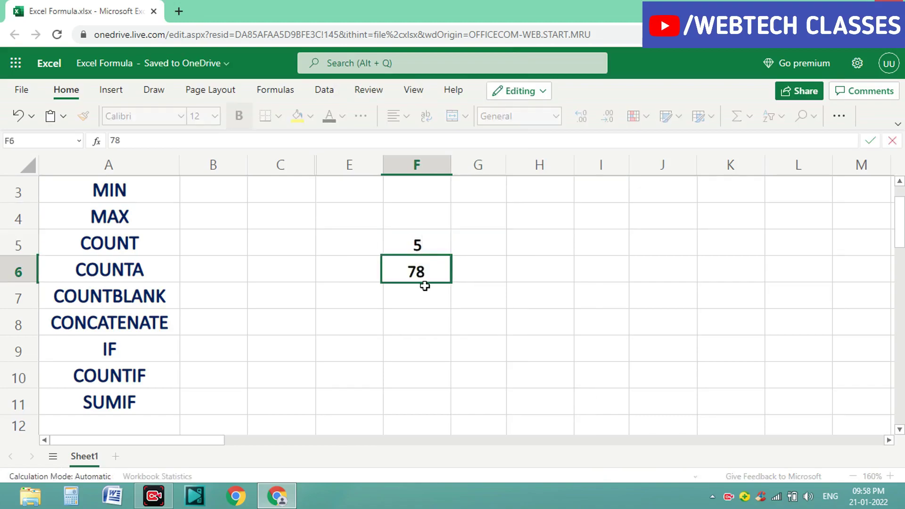
pyautogui.click(426, 296)
pyautogui.write('6')
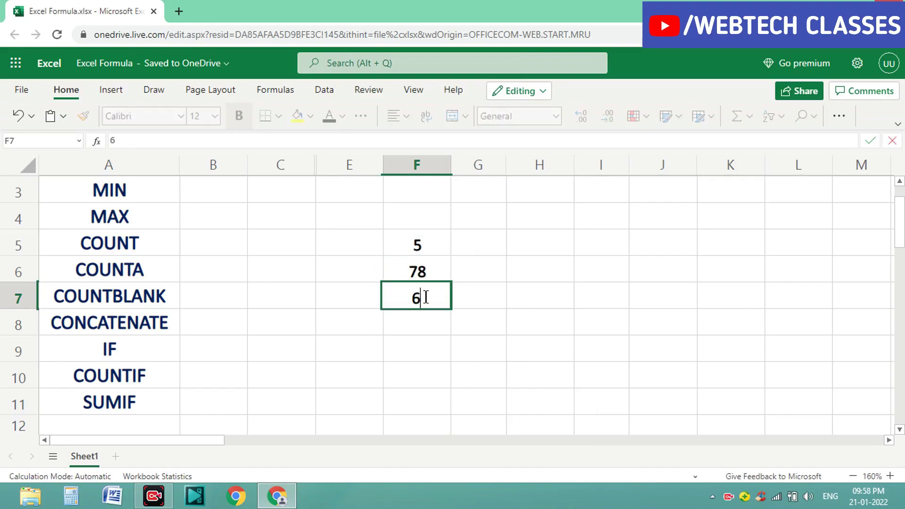
pyautogui.write('2')
pyautogui.click(438, 324)
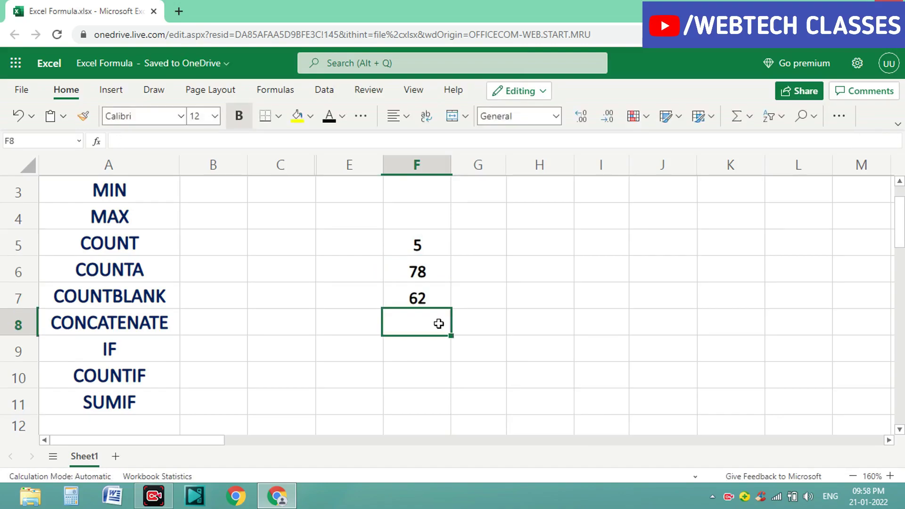
pyautogui.write('2')
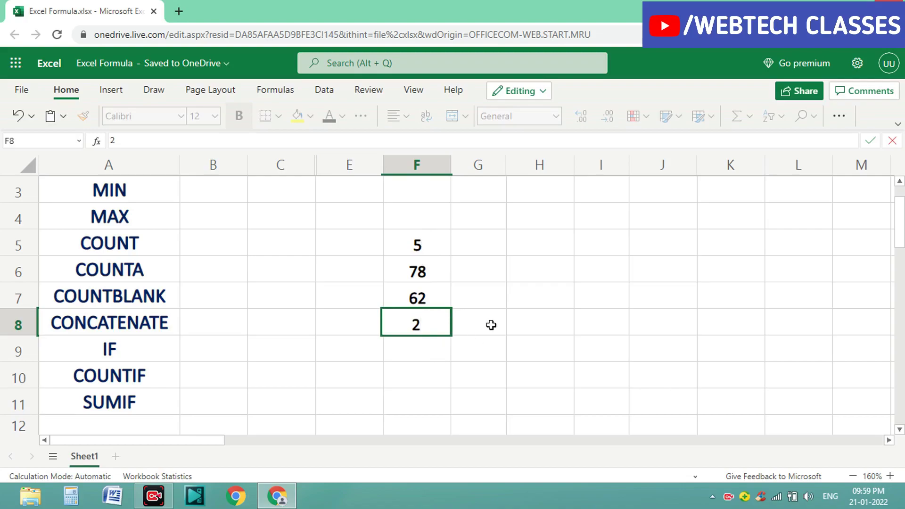
# Widen column H and select H7.
pyautogui.click(572, 164)
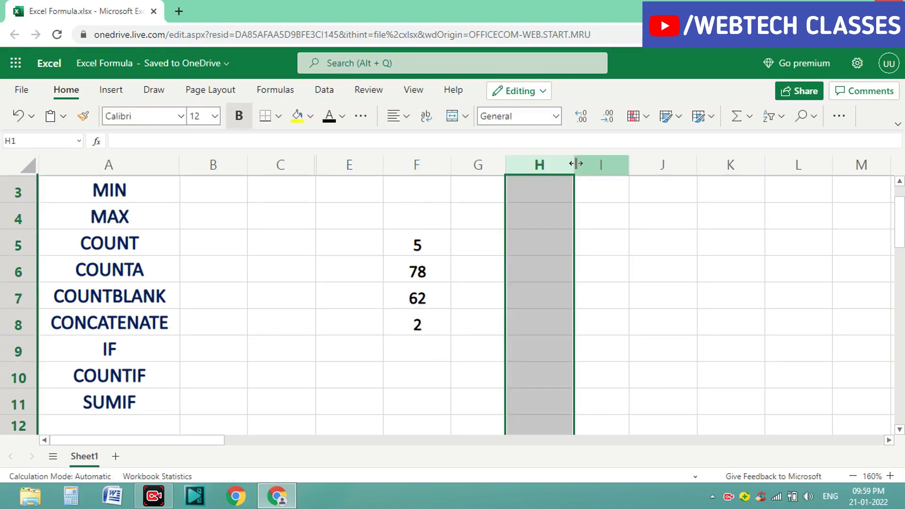
pyautogui.moveTo(575, 164); pyautogui.dragTo(607, 164)
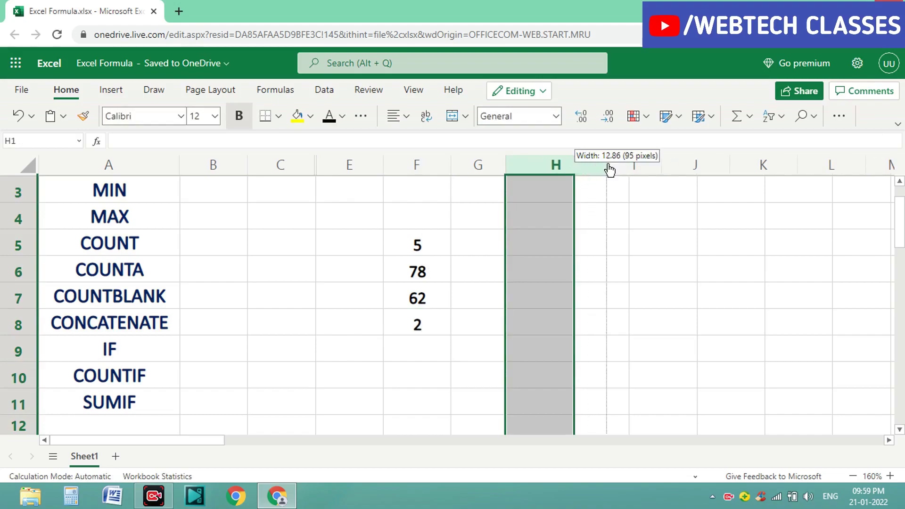
pyautogui.click(548, 306)
# Enter =MIN(F5:F8) in H7, returning 2.
pyautogui.write('=')
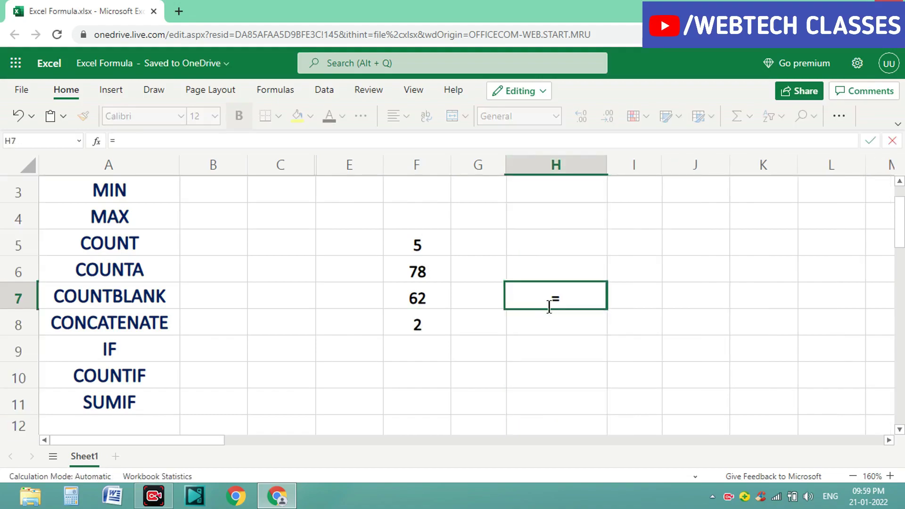
pyautogui.write('MIN')
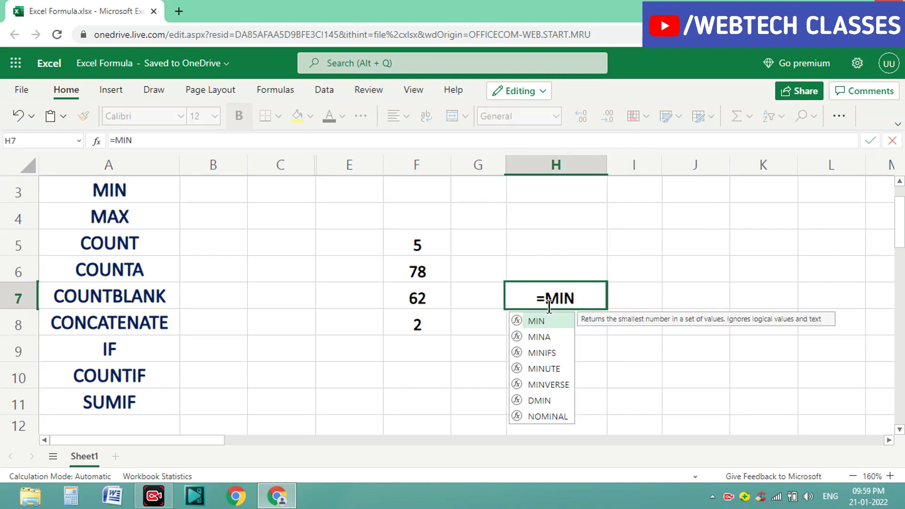
pyautogui.write('(')
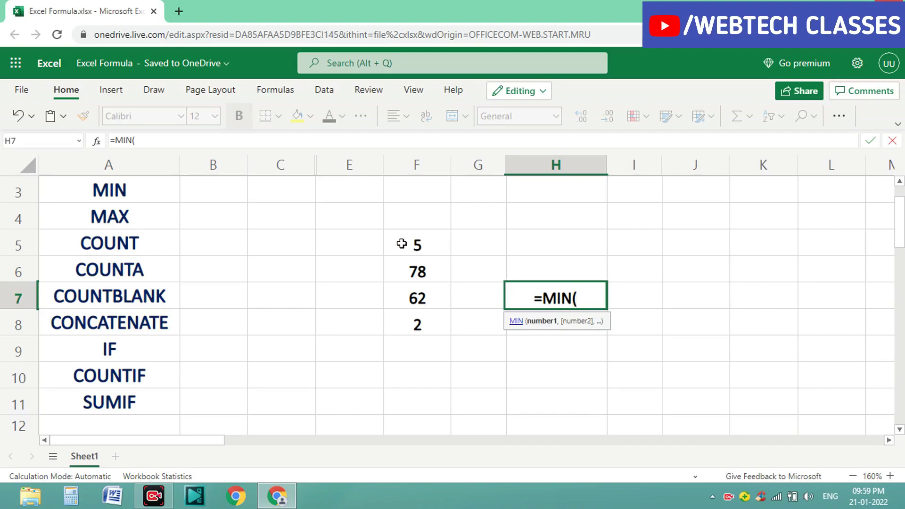
pyautogui.click(400, 243)
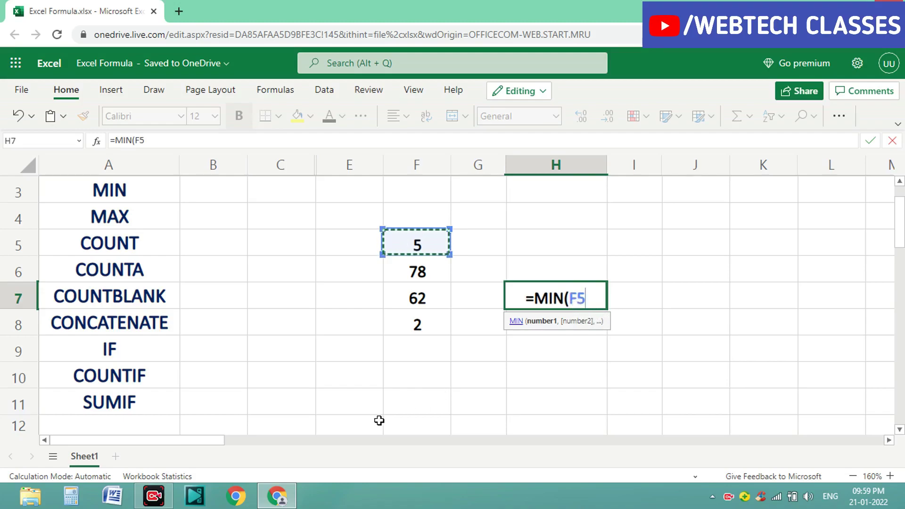
pyautogui.write(':')
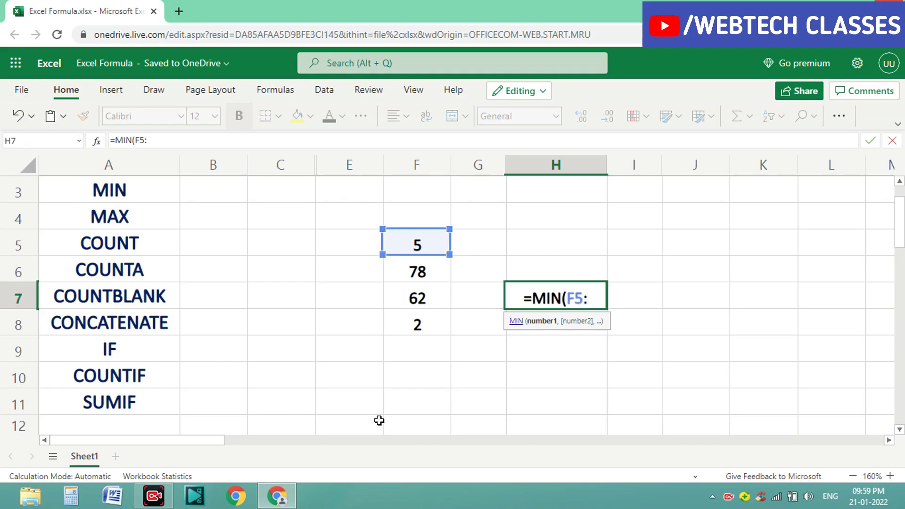
pyautogui.click(424, 324)
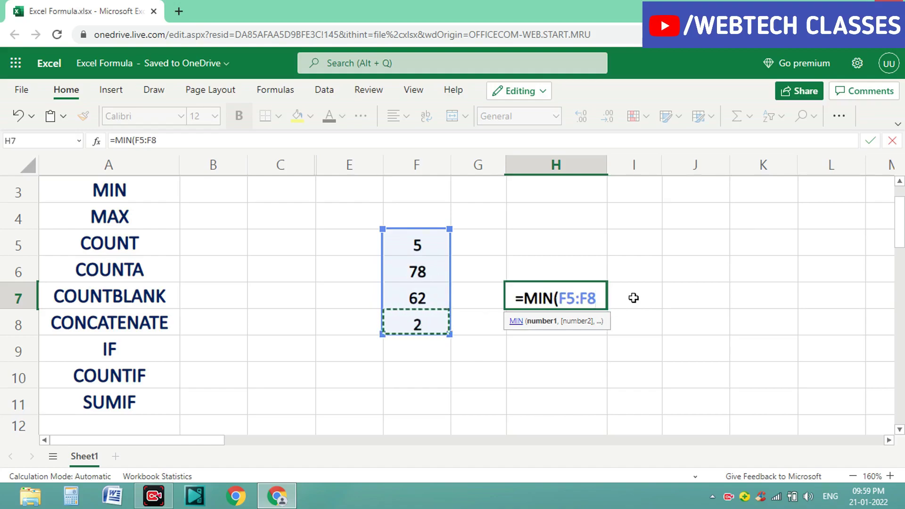
pyautogui.write(')')
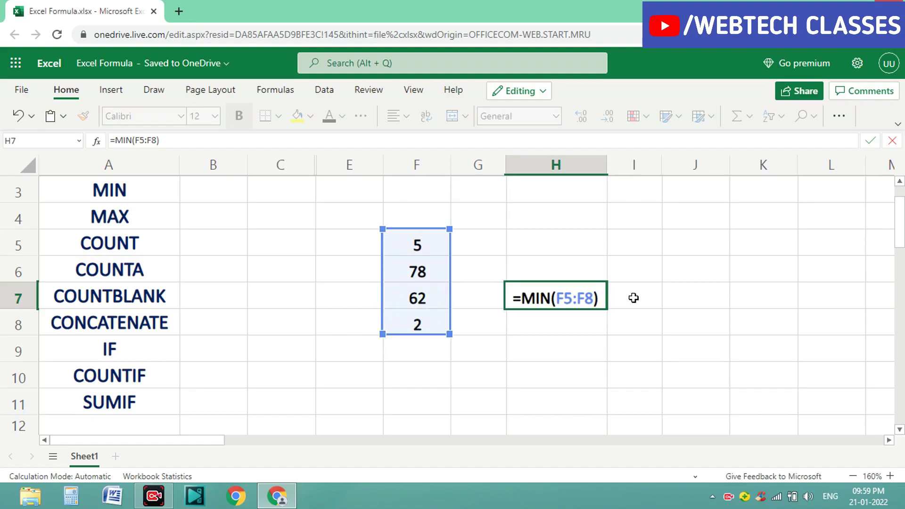
pyautogui.press('Return')
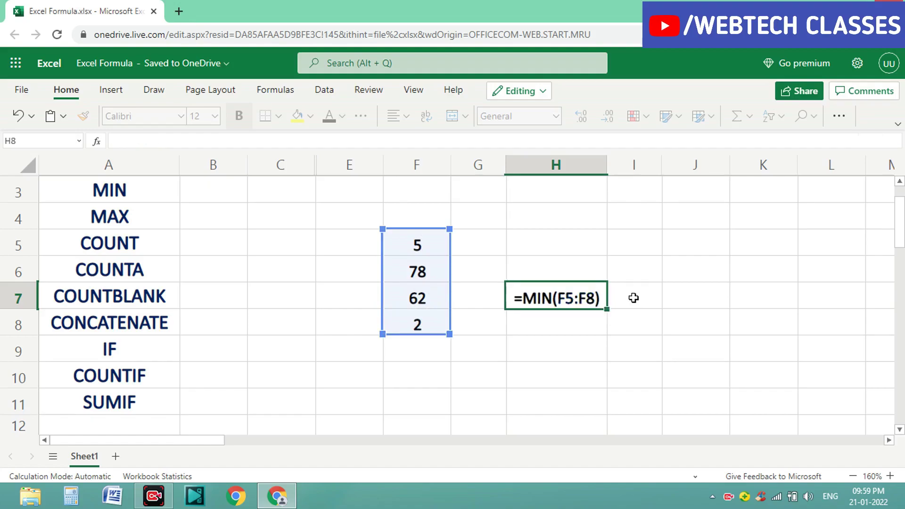
pyautogui.click(578, 296)
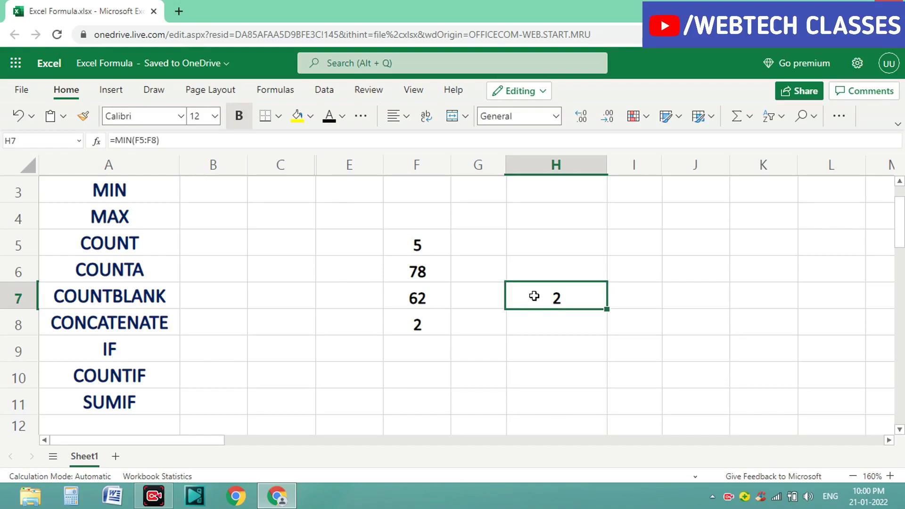
# Enter =MAX(F5:F8) in H9, returning 78.
pyautogui.click(145, 217)
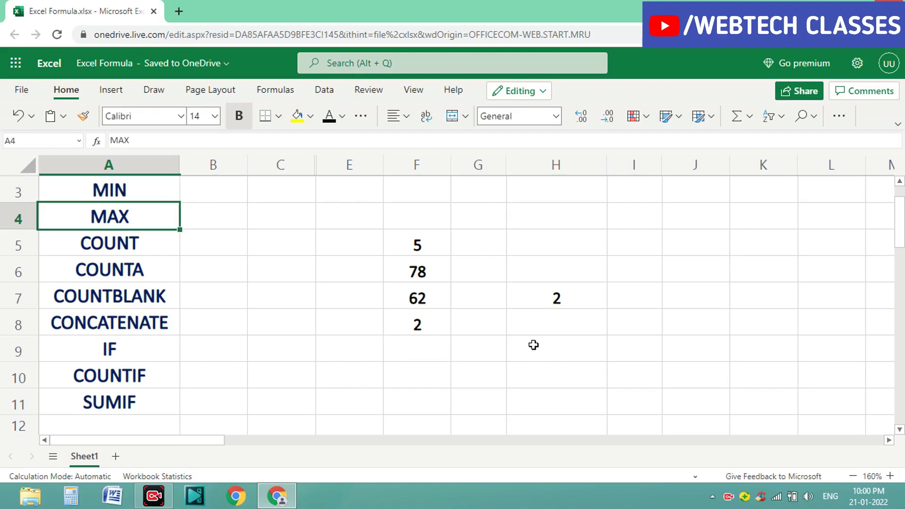
pyautogui.click(532, 345)
pyautogui.write('=')
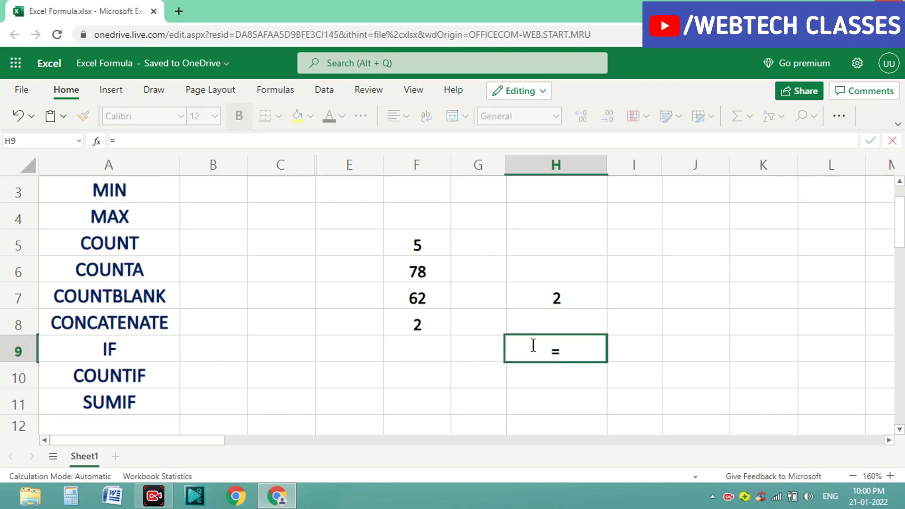
pyautogui.write('MAX')
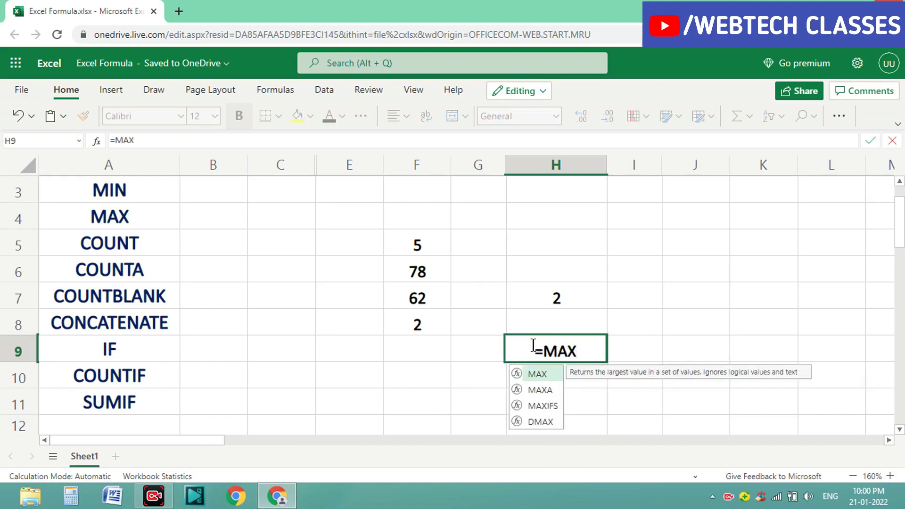
pyautogui.write('(')
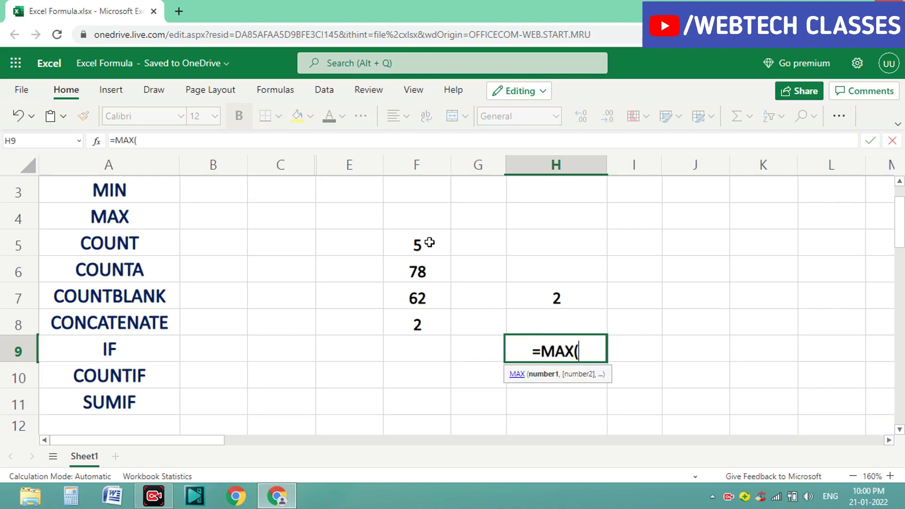
pyautogui.click(429, 242)
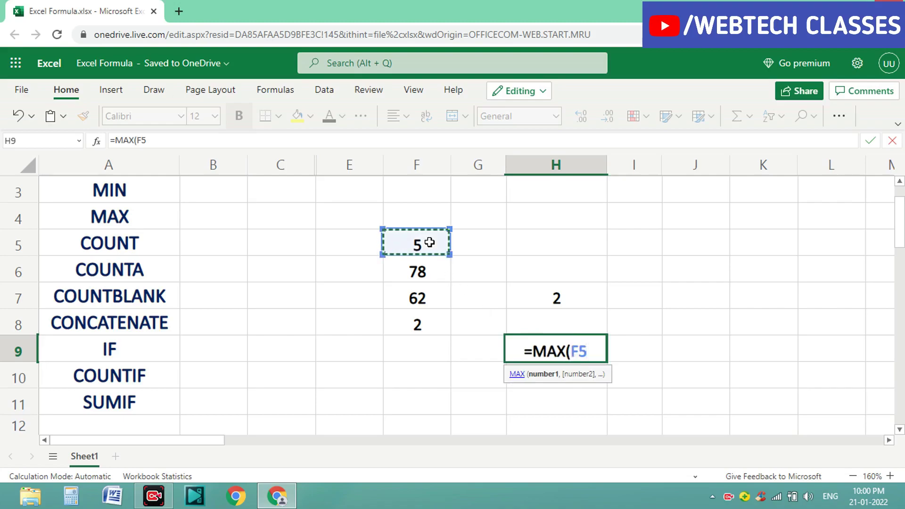
pyautogui.write(':')
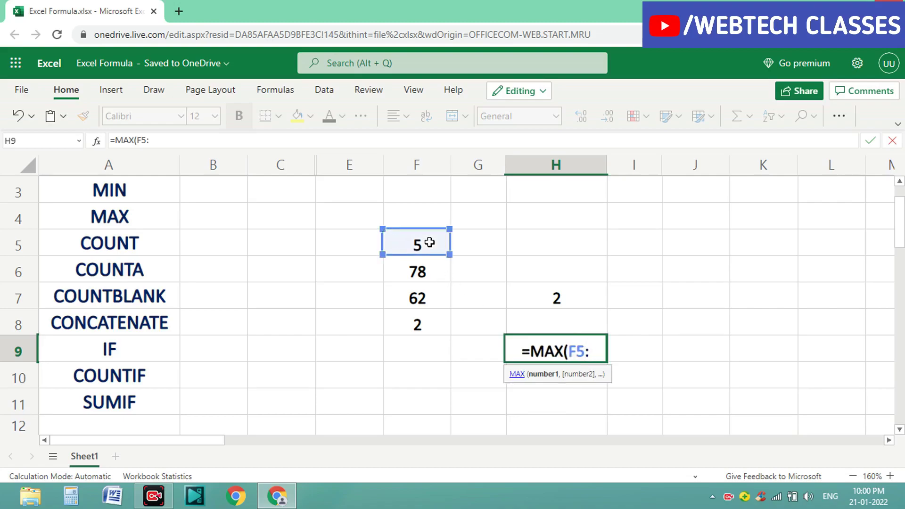
pyautogui.click(431, 325)
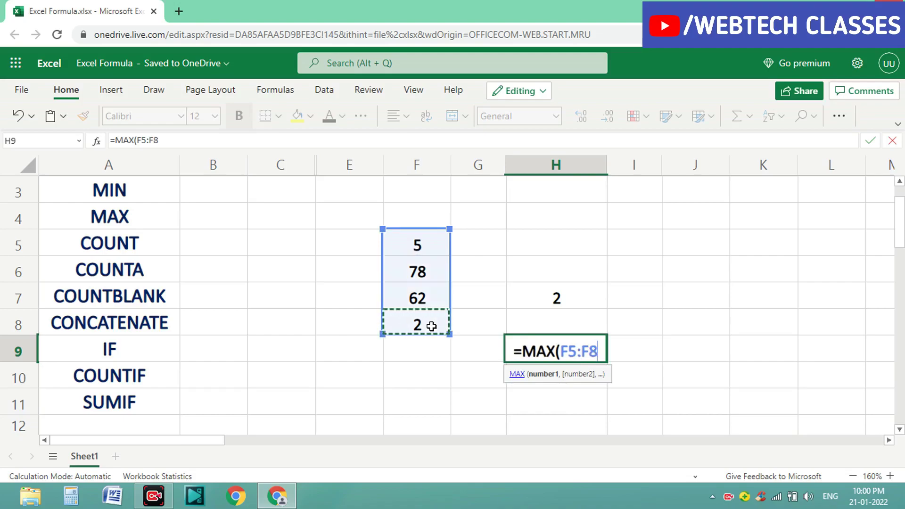
pyautogui.write(')')
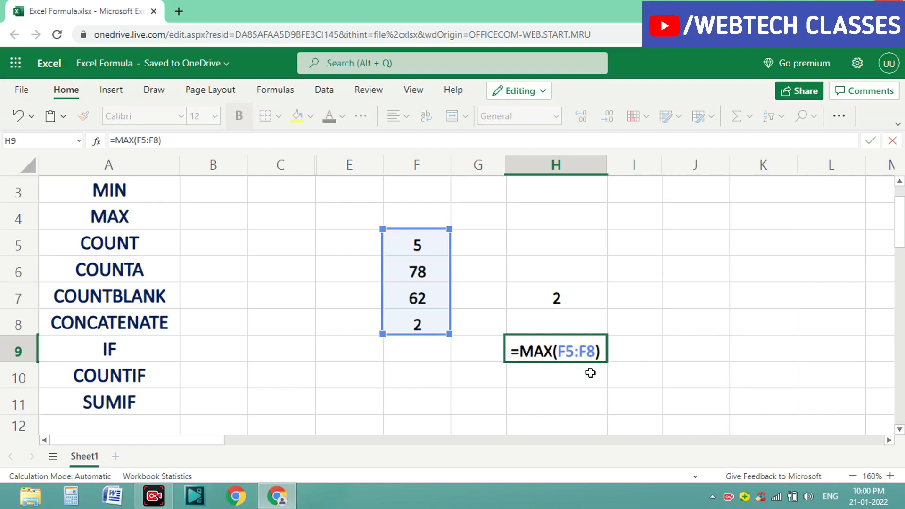
pyautogui.press('Return')
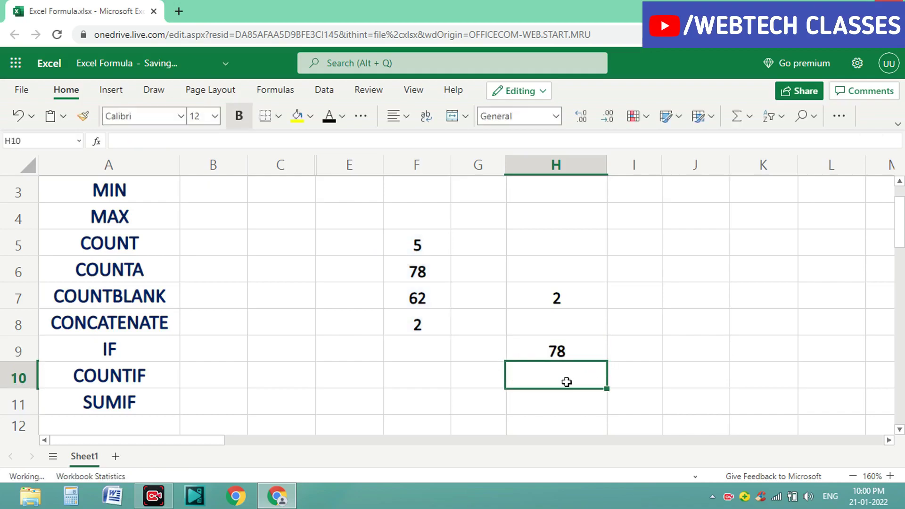
pyautogui.click(558, 351)
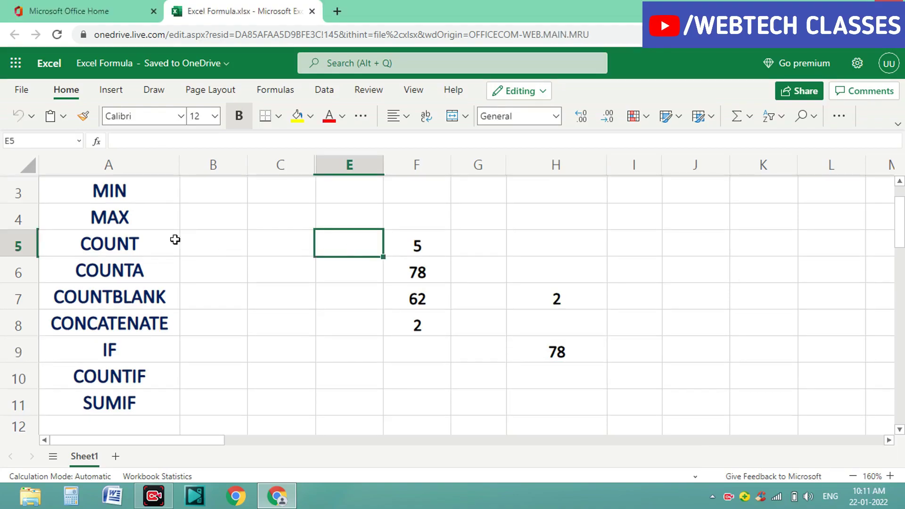
pyautogui.click(131, 239)
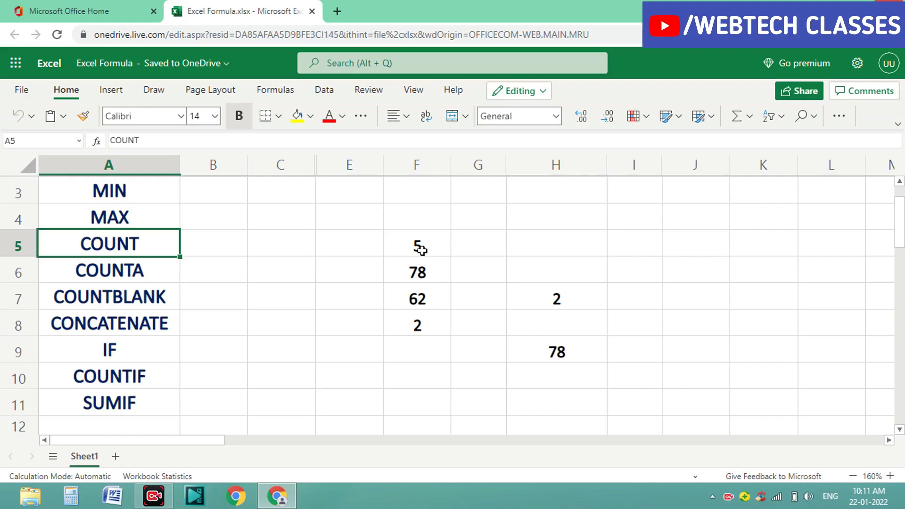
# Replace H7's MIN formula with =COUNT(F5:F8), which returns 4.
pyautogui.click(562, 303)
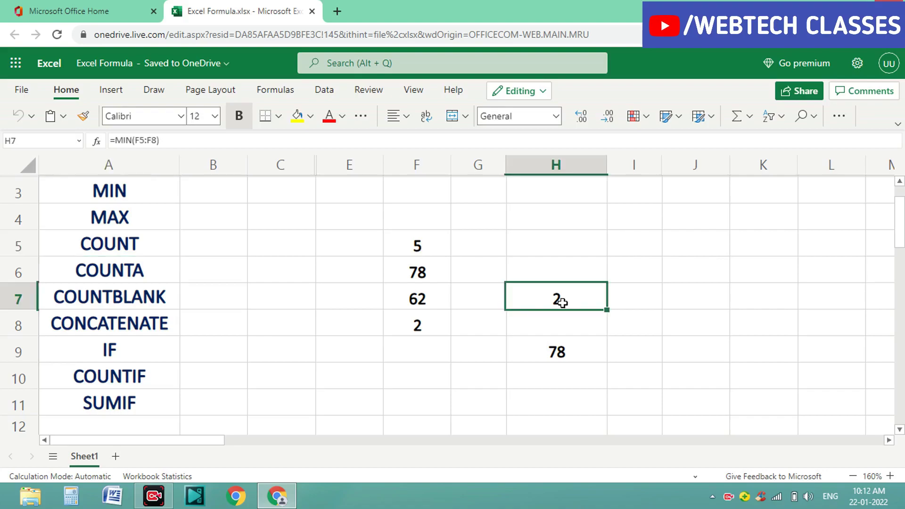
pyautogui.press('BackSpace')
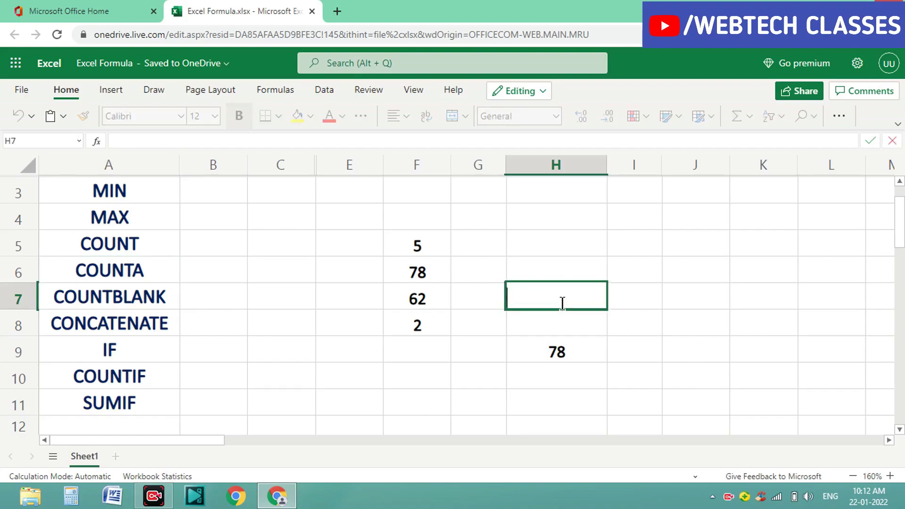
pyautogui.write('=')
pyautogui.write('count')
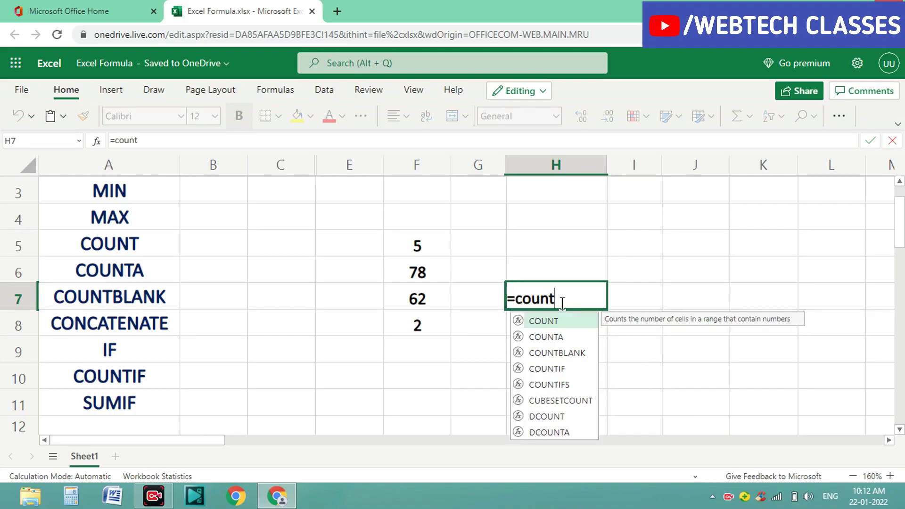
pyautogui.write('(')
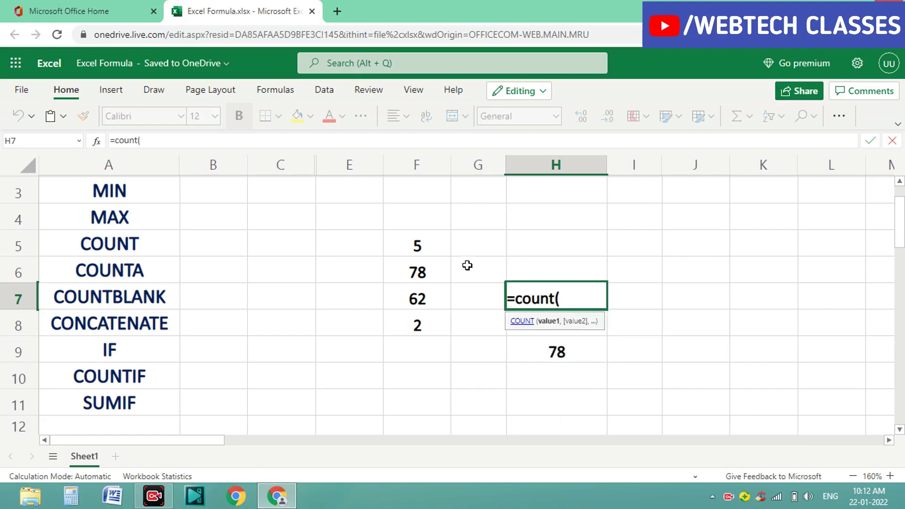
pyautogui.click(420, 241)
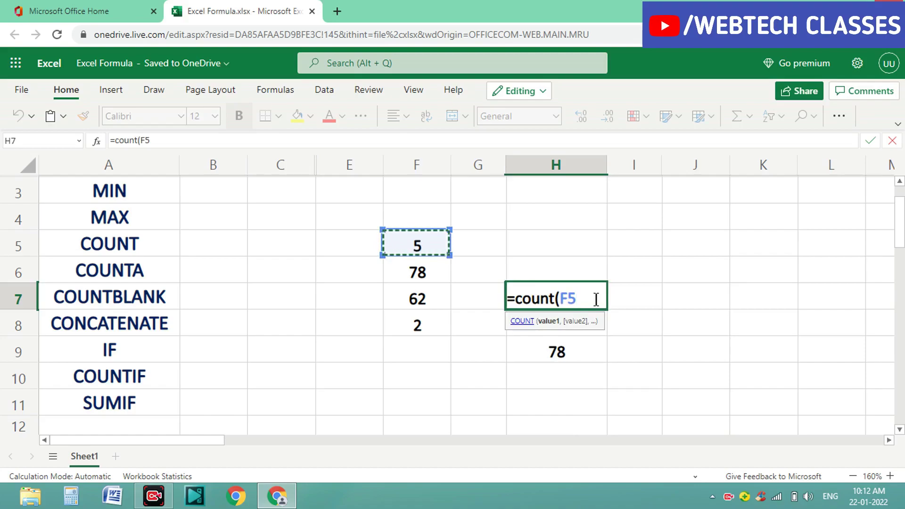
pyautogui.write(':')
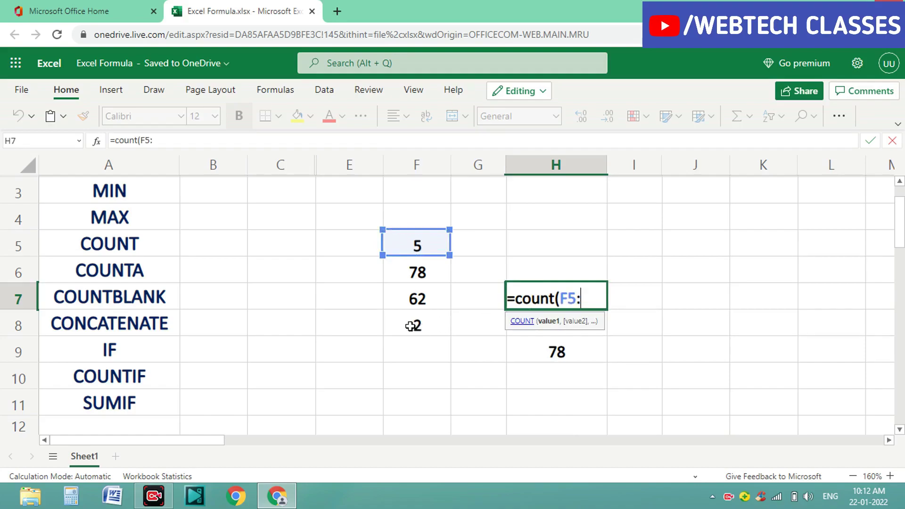
pyautogui.click(429, 328)
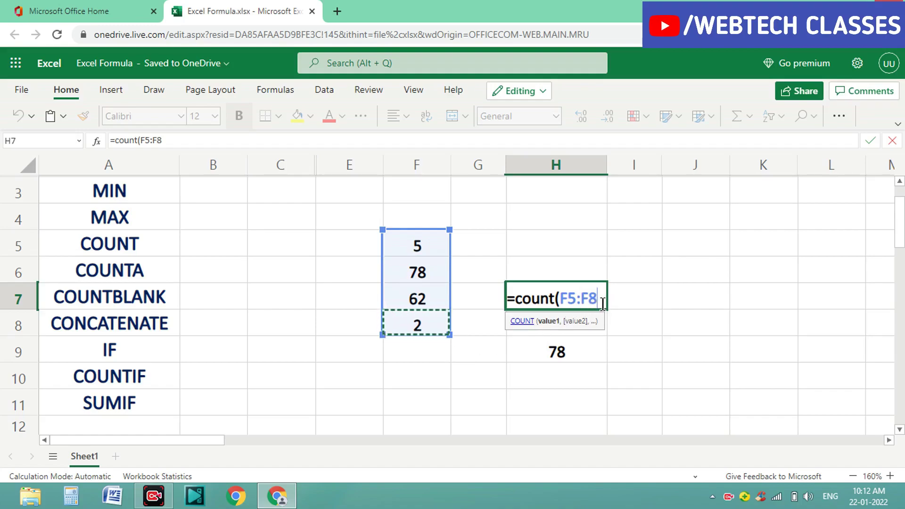
pyautogui.write(')')
pyautogui.press('Return')
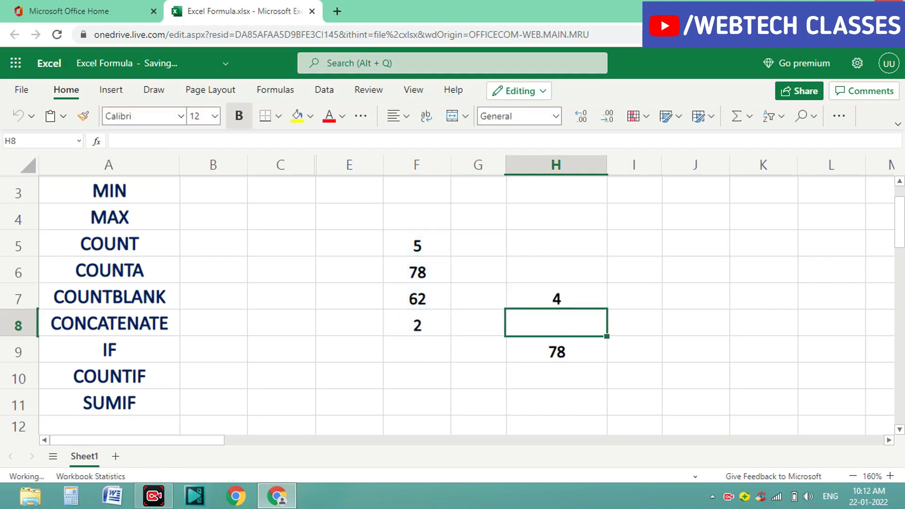
pyautogui.click(577, 297)
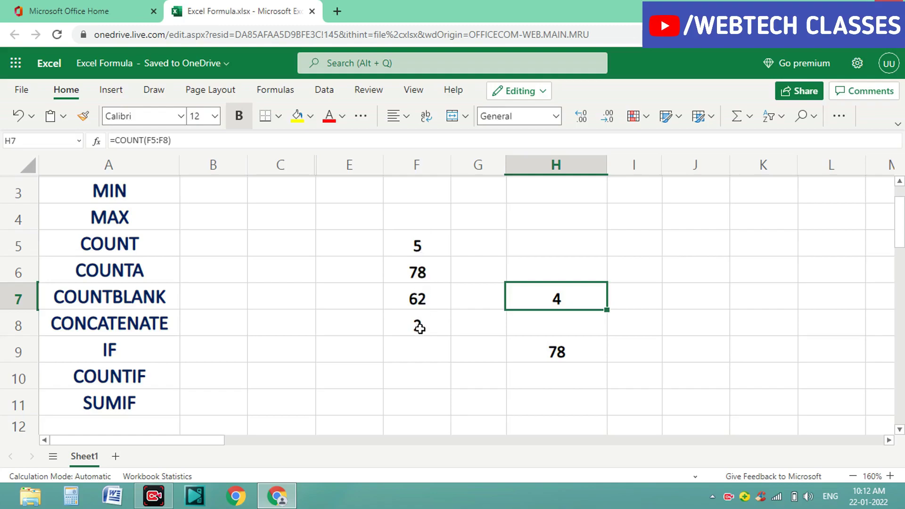
# Change F6 from 78 to 56 and F7 from 62 to the text 'vinay', so H7 counts 3.
pyautogui.click(430, 273)
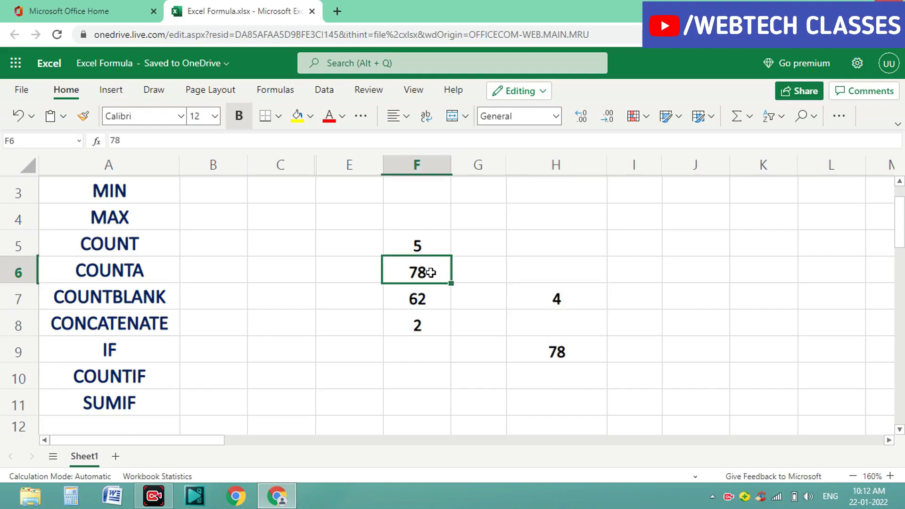
pyautogui.press('BackSpace')
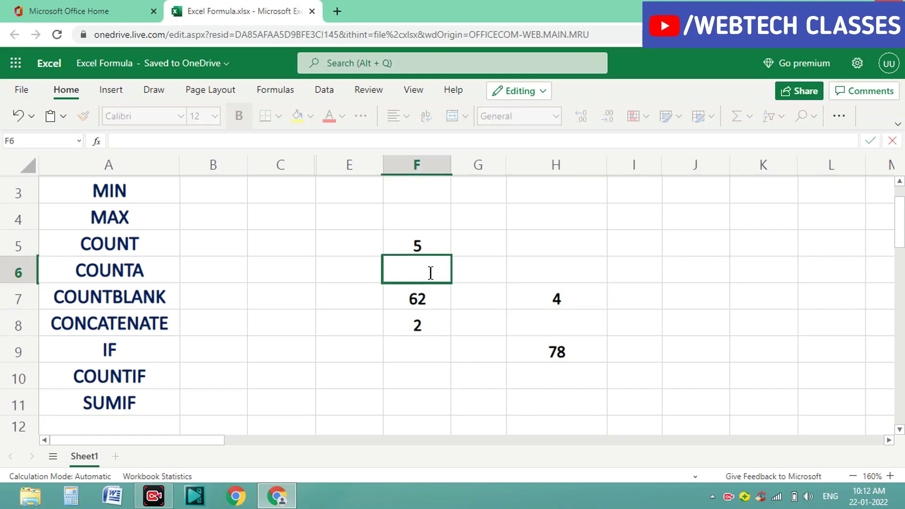
pyautogui.click(524, 300)
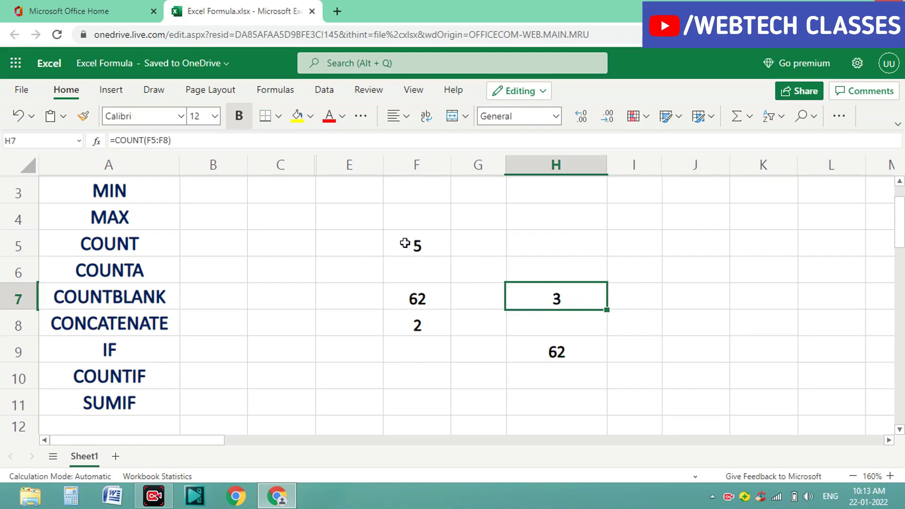
pyautogui.click(421, 268)
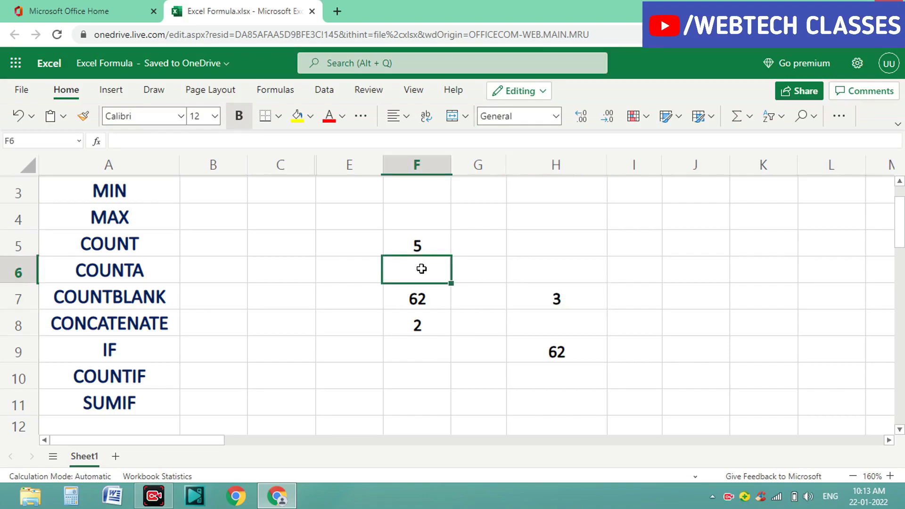
pyautogui.write('56')
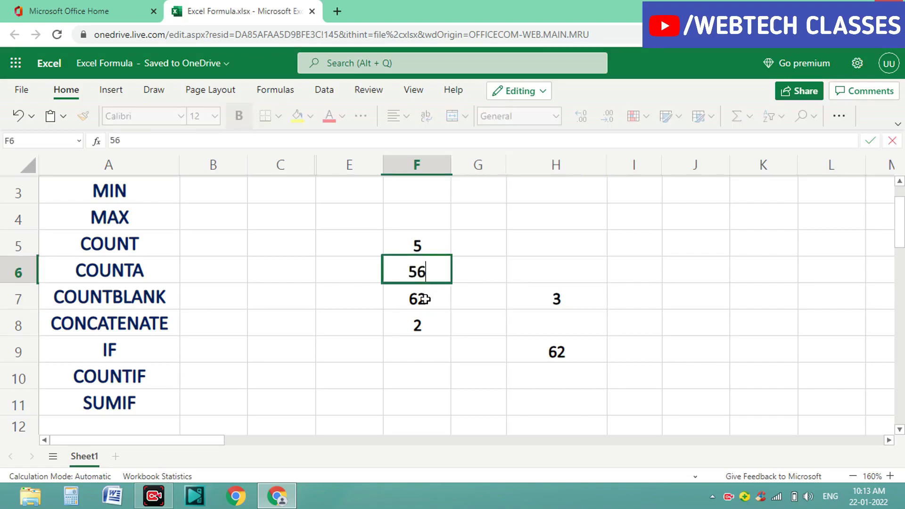
pyautogui.click(424, 299)
pyautogui.press('Delete')
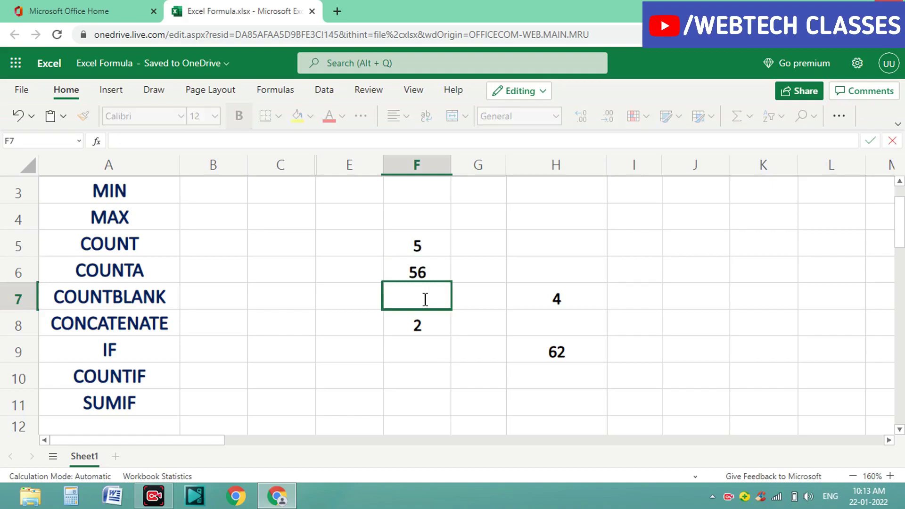
pyautogui.write('v')
pyautogui.write('inay')
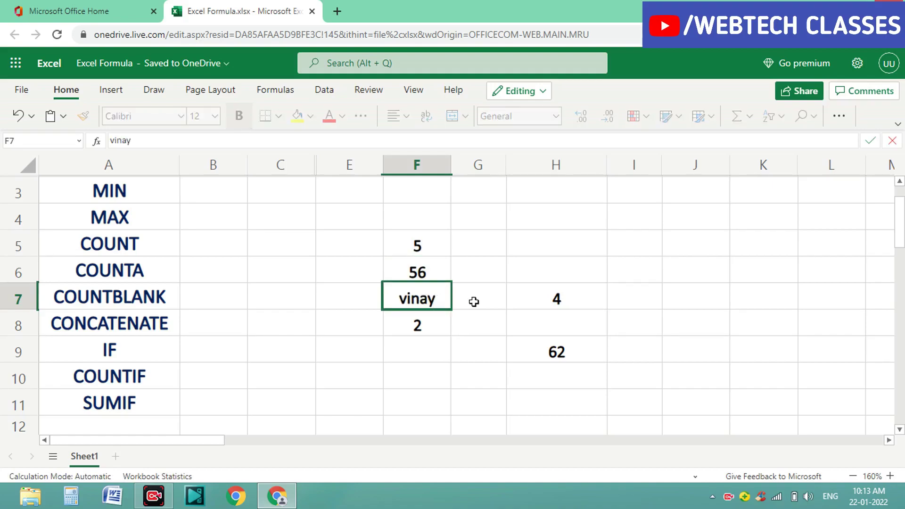
pyautogui.click(527, 297)
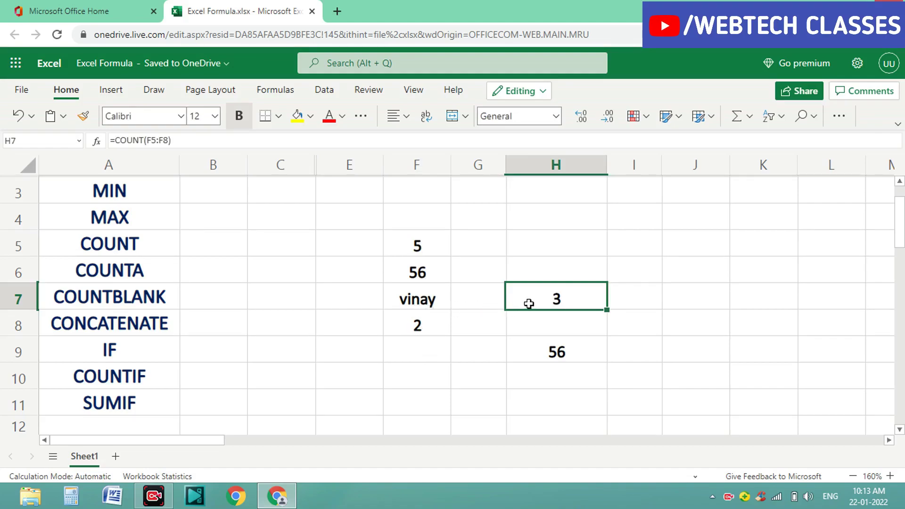
pyautogui.click(103, 247)
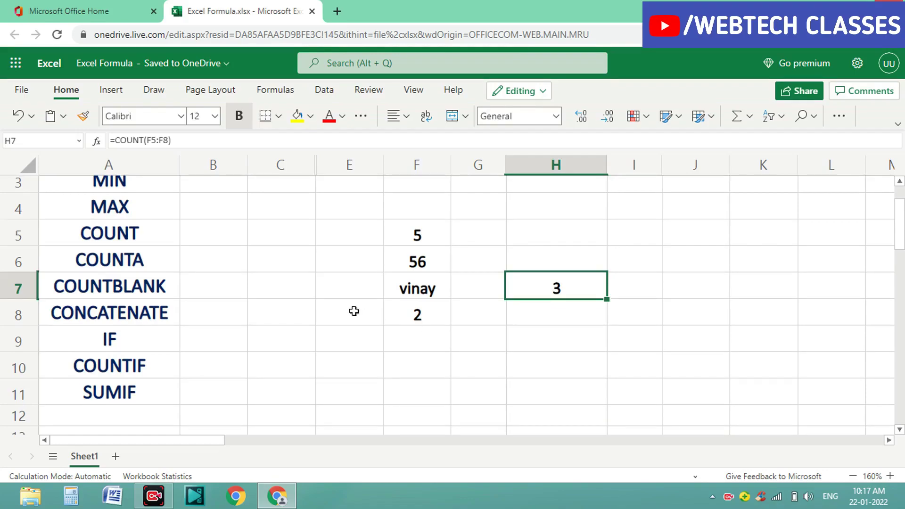
# Delete the 56 from F6 and erase the =COUNT formula in H7.
pyautogui.click(149, 261)
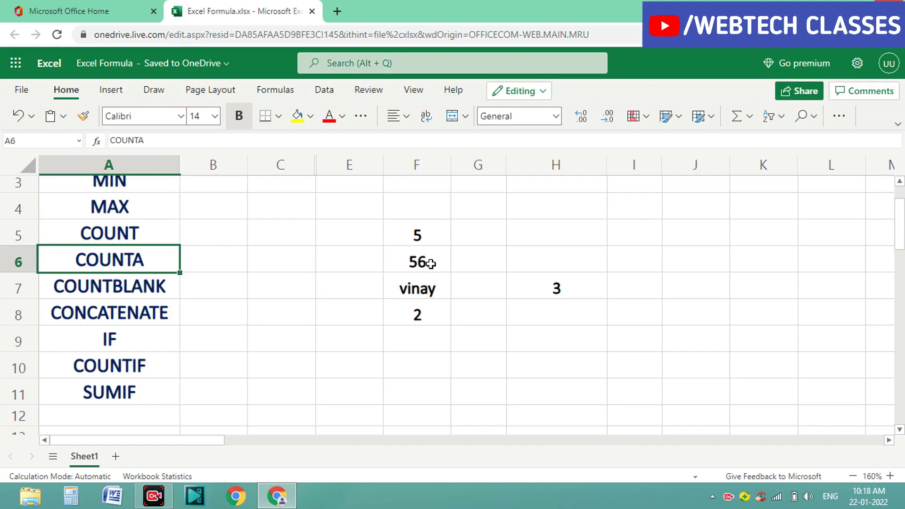
pyautogui.click(430, 263)
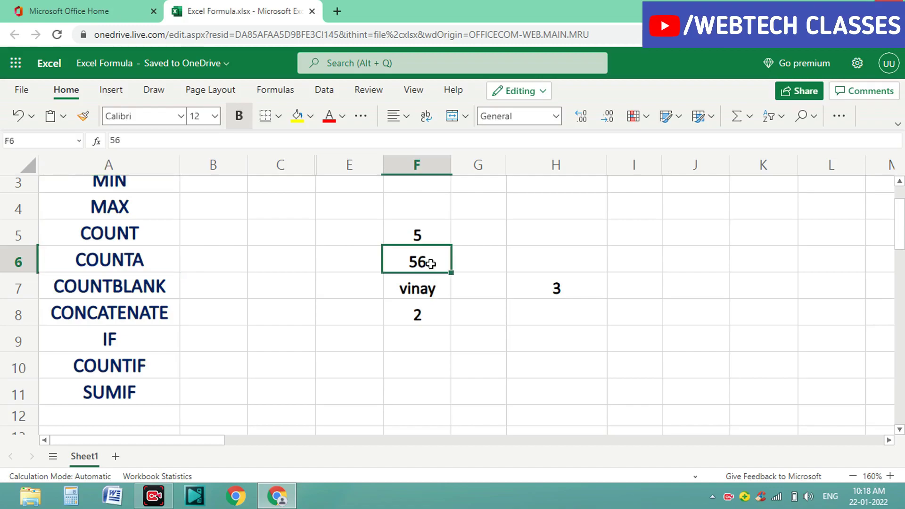
pyautogui.press('BackSpace')
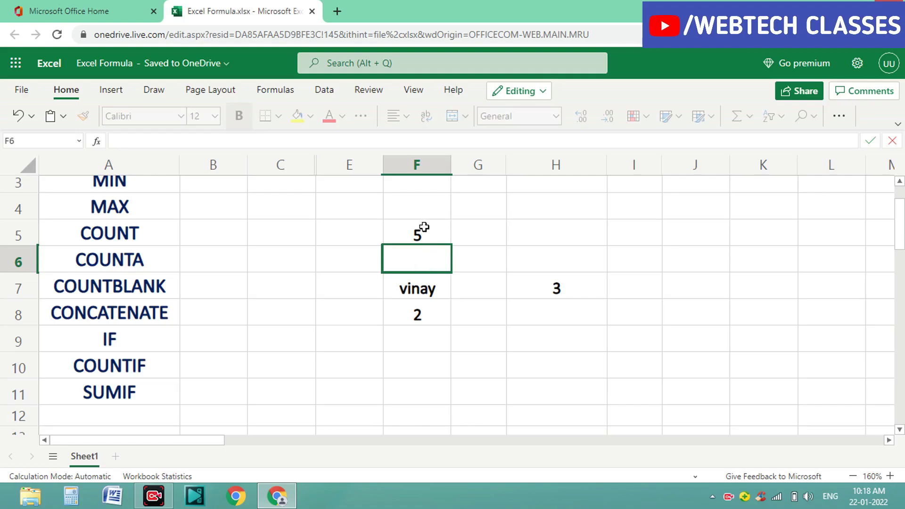
pyautogui.click(540, 288)
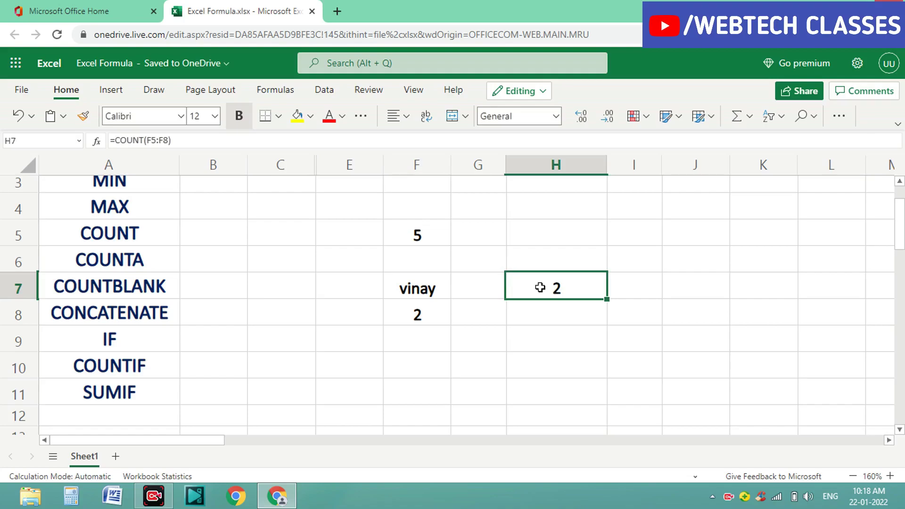
pyautogui.press('BackSpace')
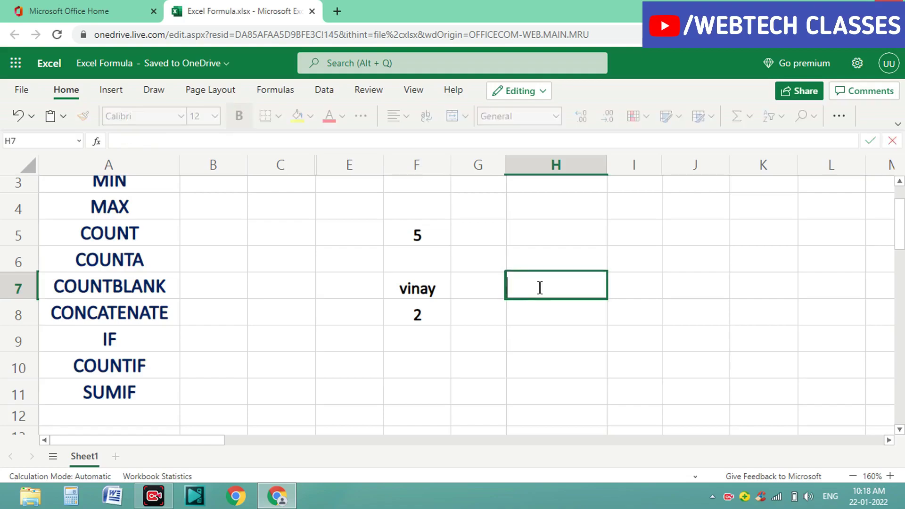
# Enter =COUNTA(F5:F8) in H7, returning 3, and reselect H7 to view the formula.
pyautogui.write('=')
pyautogui.write('(')
pyautogui.press('BackSpace')
pyautogui.write('c')
pyautogui.write('ounta')
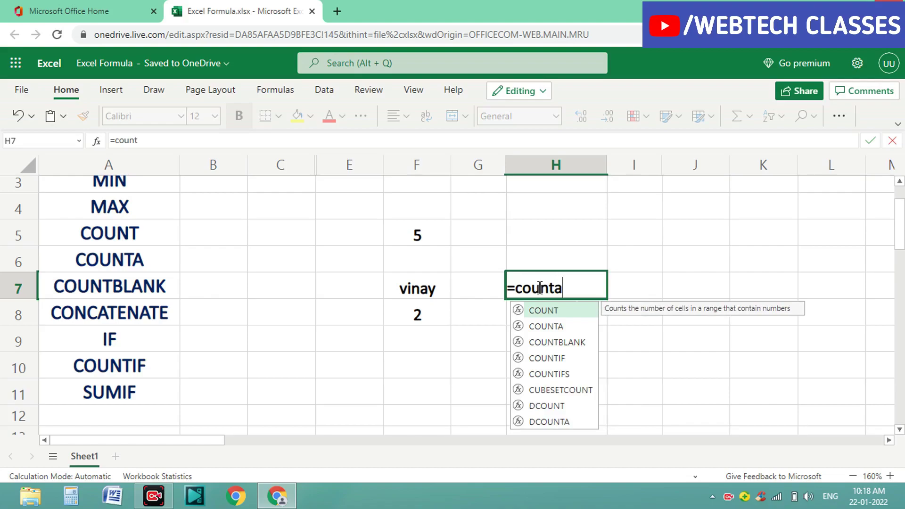
pyautogui.write('(')
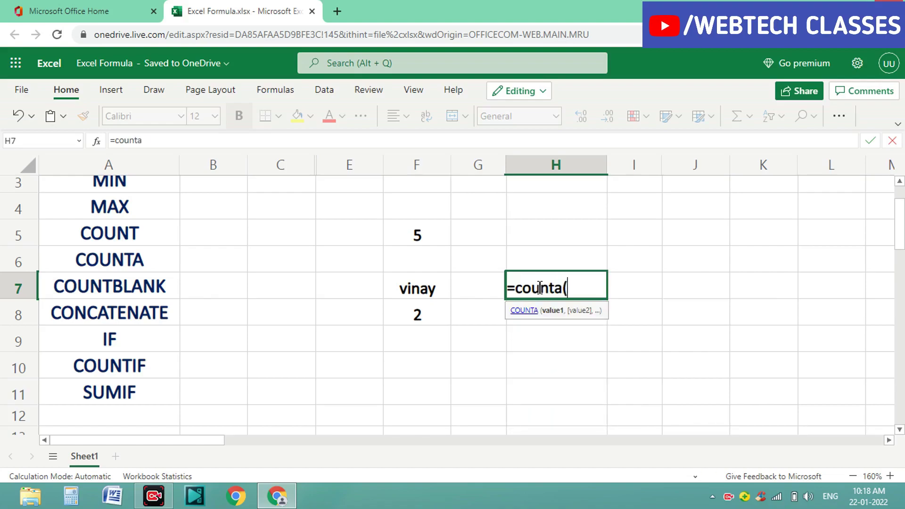
pyautogui.click(428, 231)
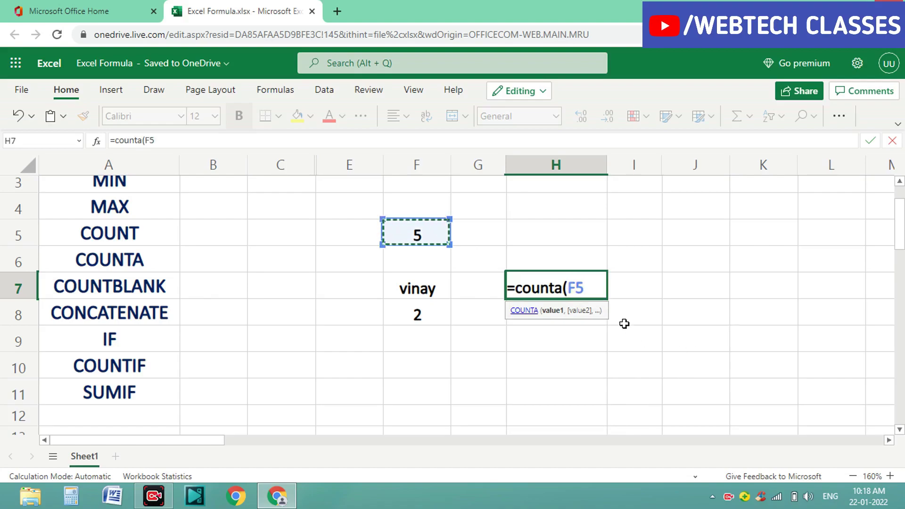
pyautogui.write(':')
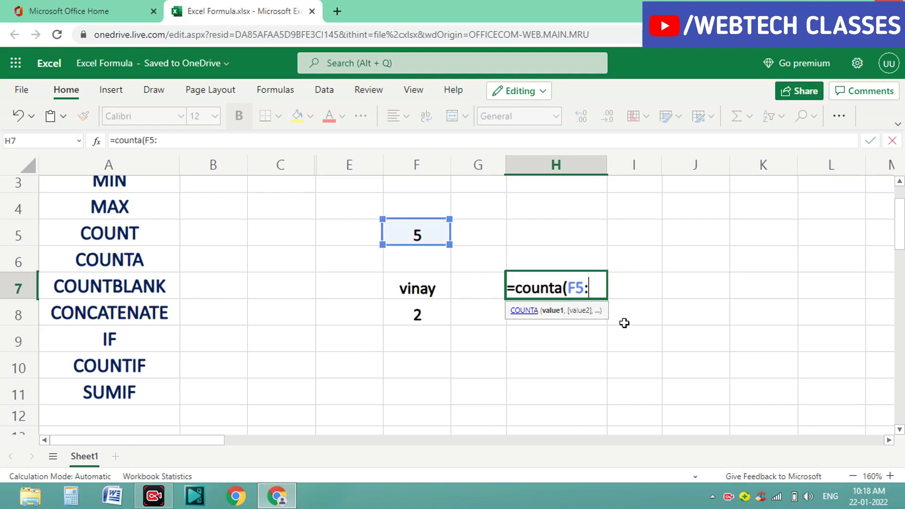
pyautogui.click(420, 314)
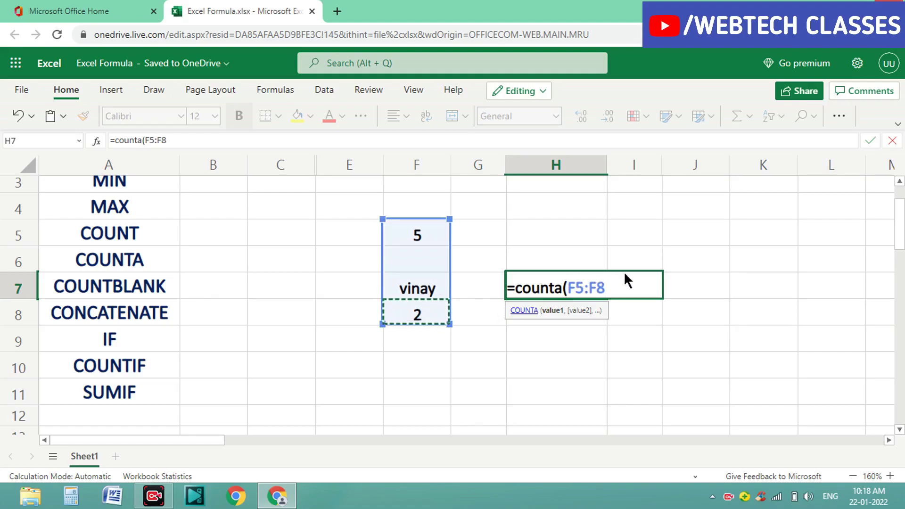
pyautogui.write(')')
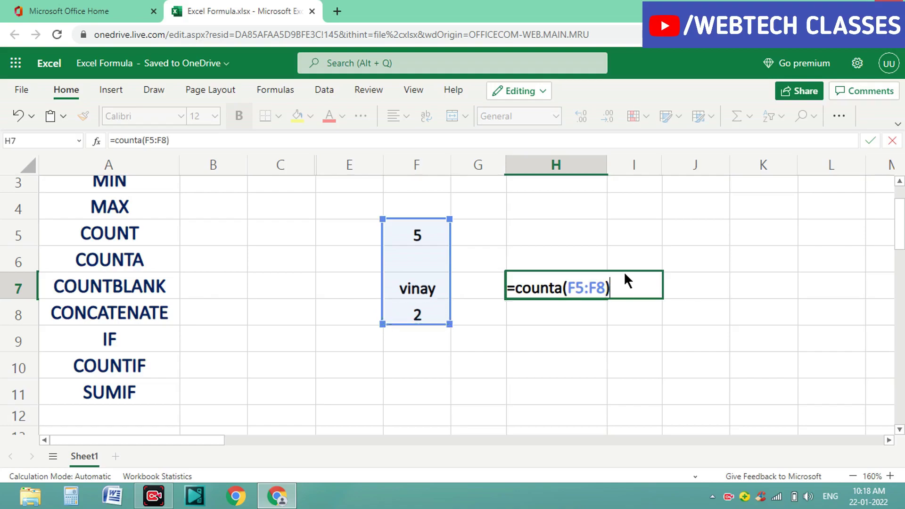
pyautogui.press('Return')
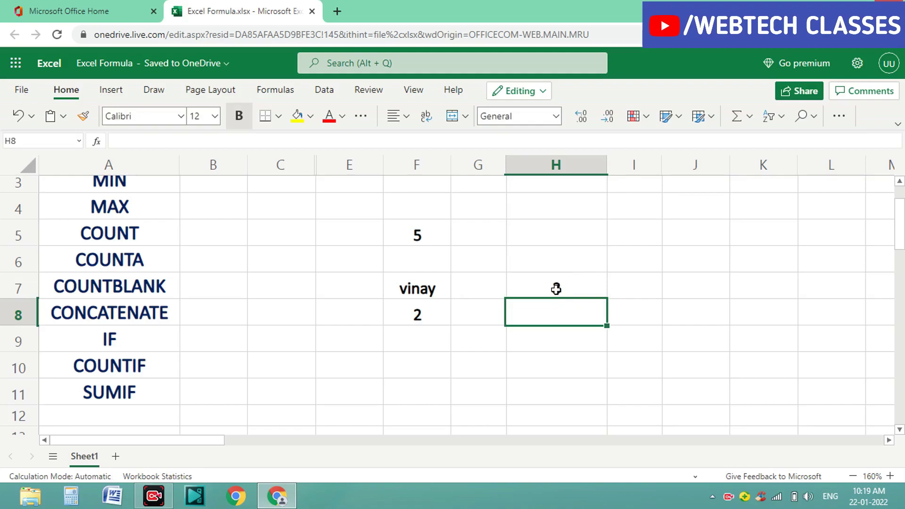
pyautogui.click(556, 289)
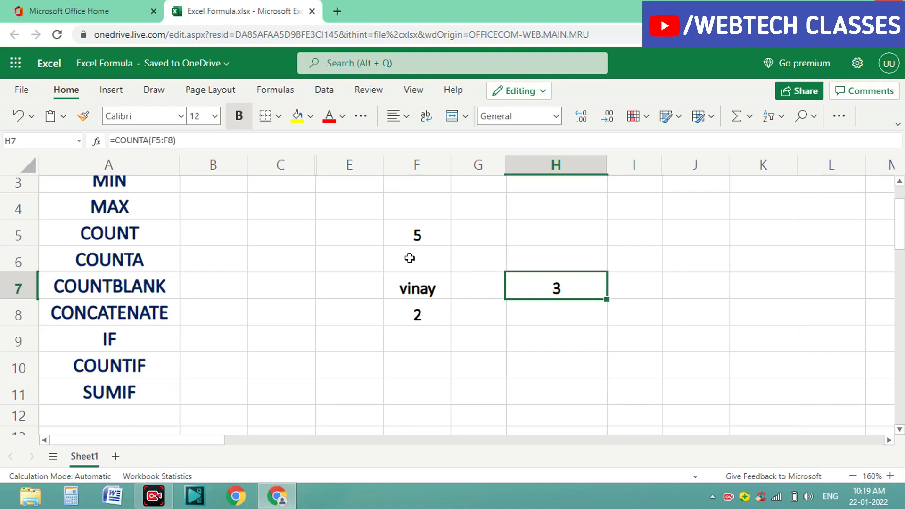
# After reviewing the COUNTA result in H7, enter & in cell F9.
pyautogui.click(159, 261)
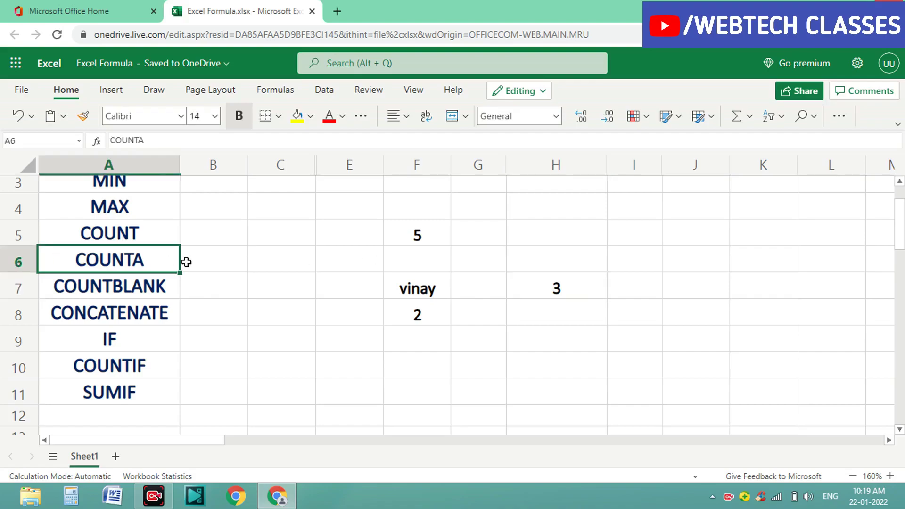
pyautogui.click(535, 291)
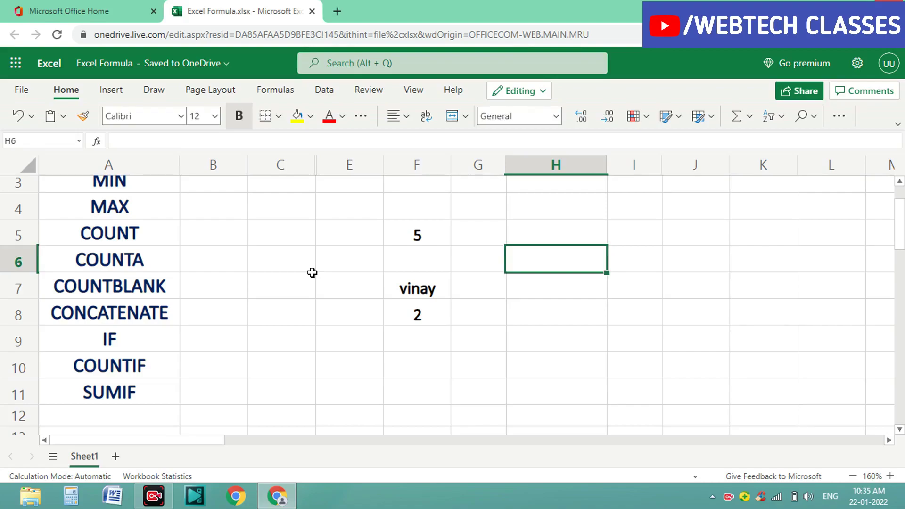
pyautogui.click(120, 290)
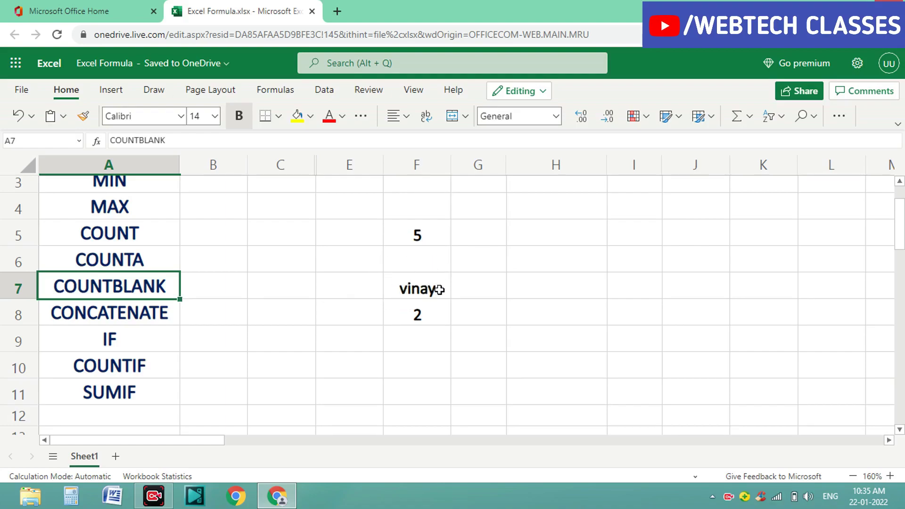
pyautogui.click(420, 342)
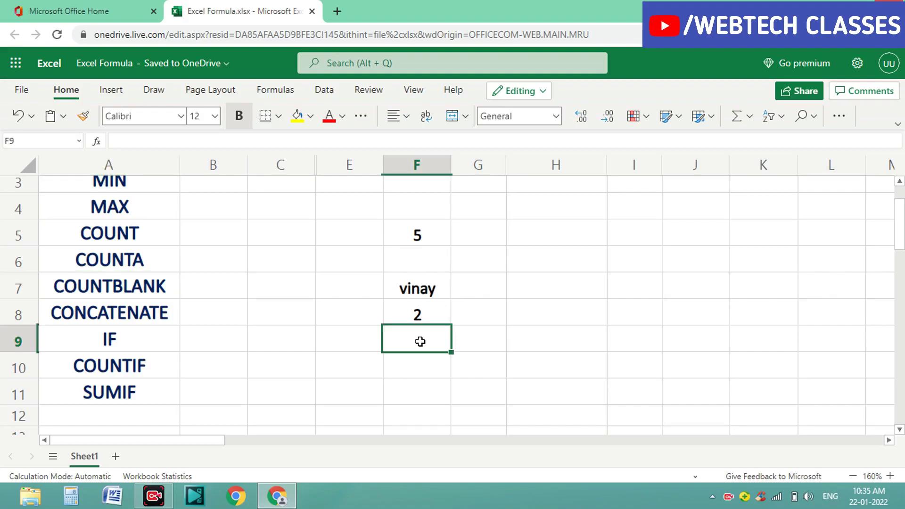
pyautogui.write('&')
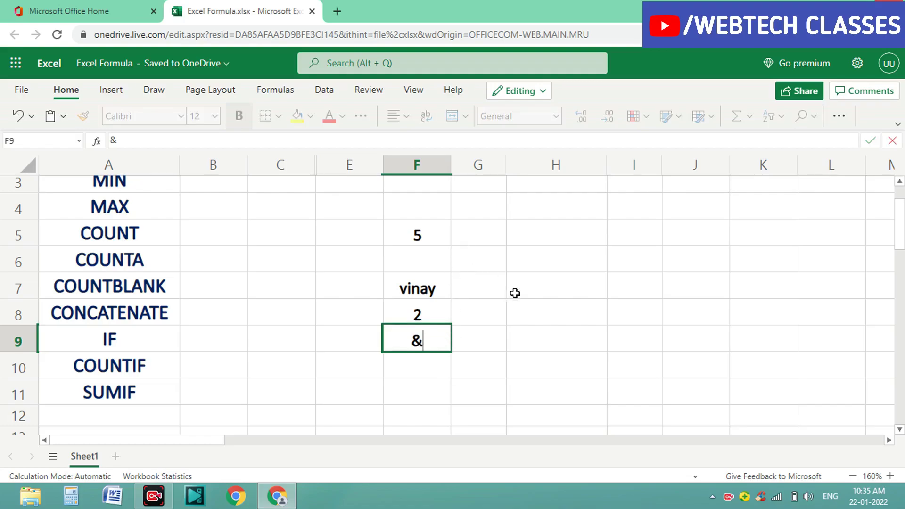
pyautogui.click(536, 285)
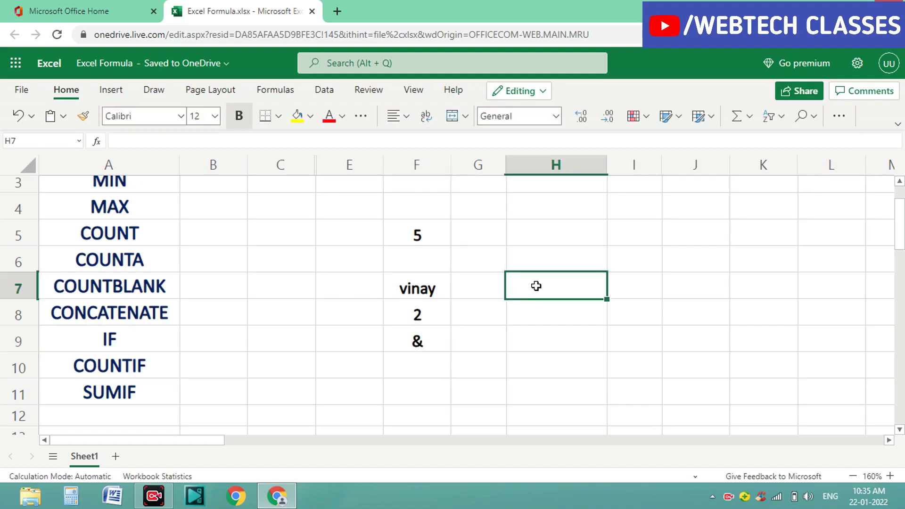
# Enter =COUNTBLANK(F5:F9) in H7, which returns 1 blank cell.
pyautogui.write('=')
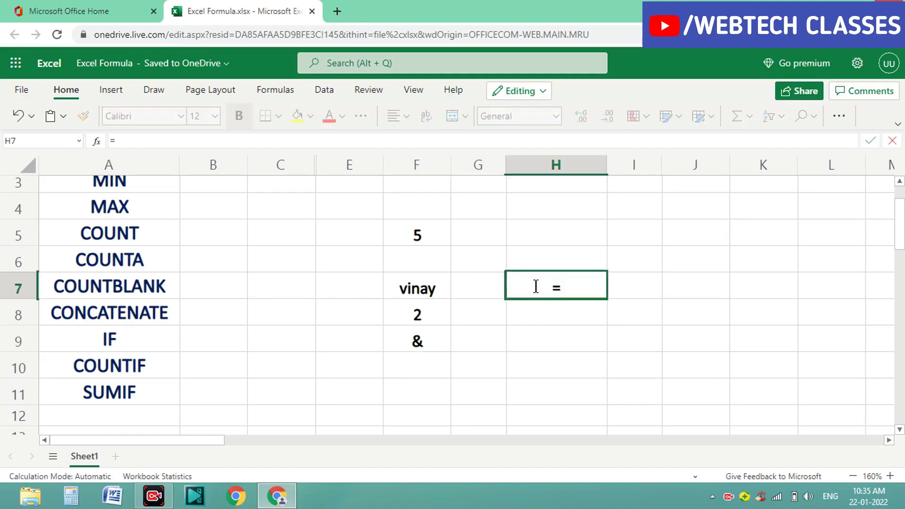
pyautogui.write('c')
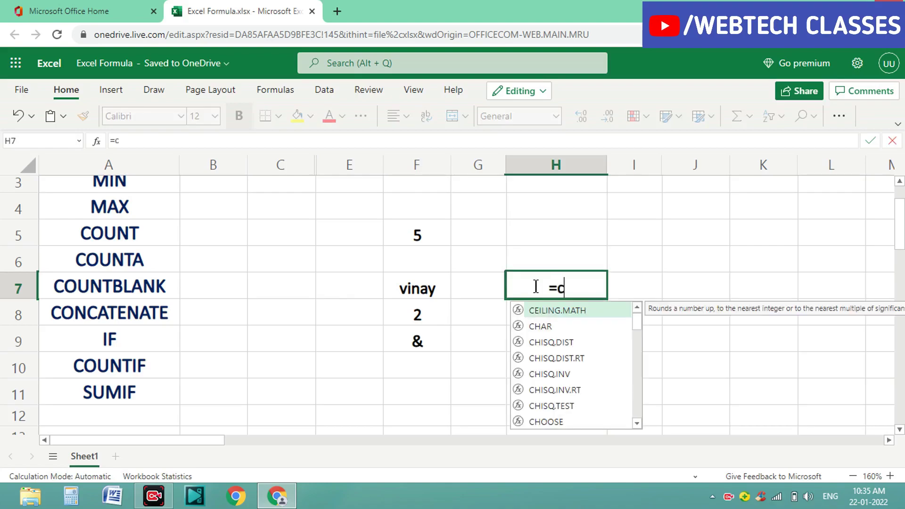
pyautogui.write('ount')
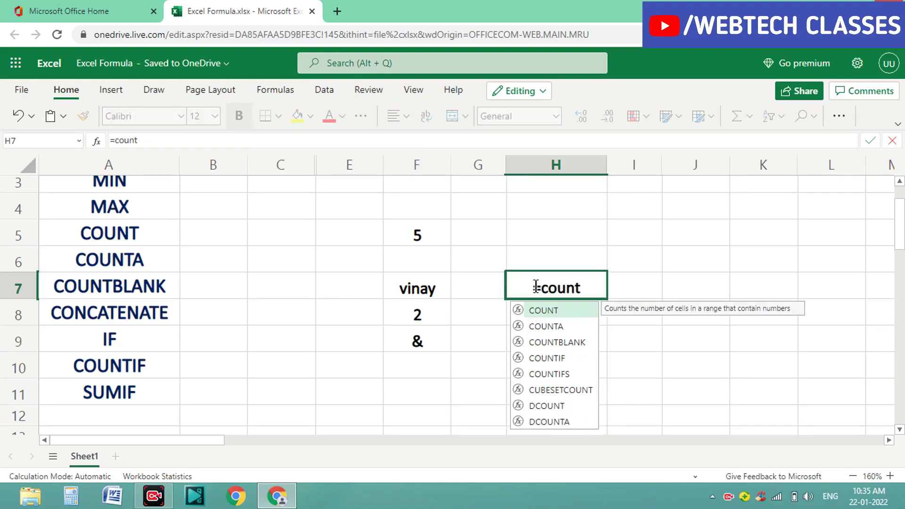
pyautogui.write('bla')
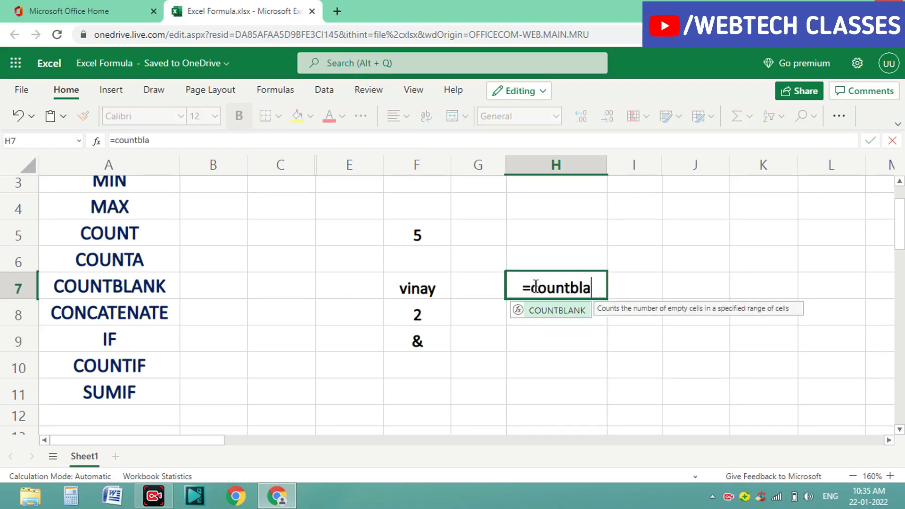
pyautogui.write('nk')
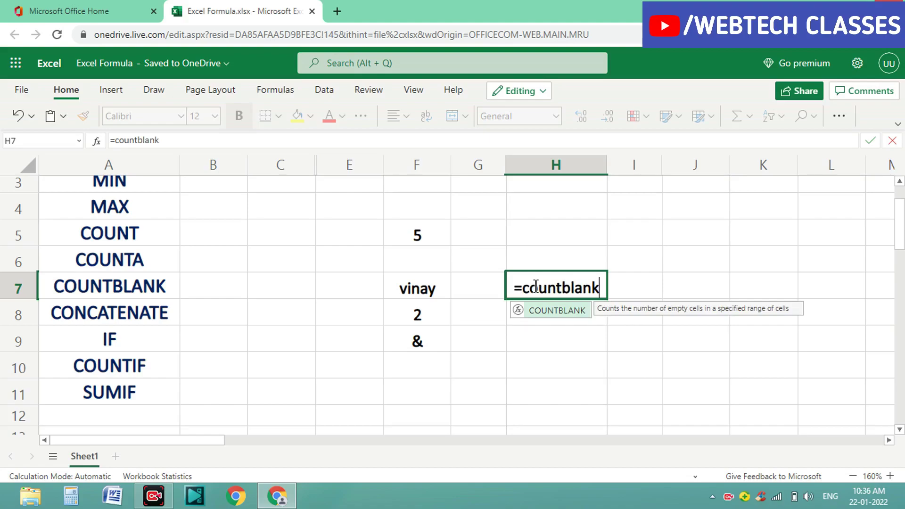
pyautogui.write('(')
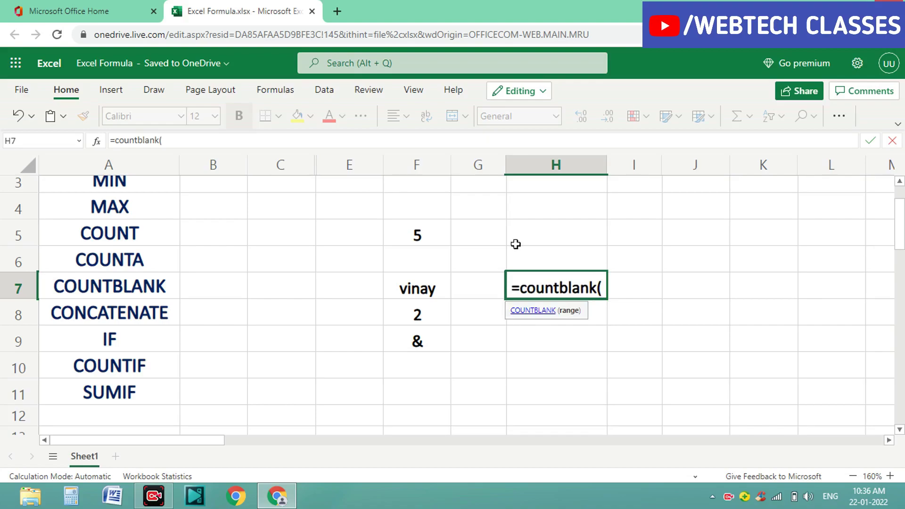
pyautogui.click(419, 232)
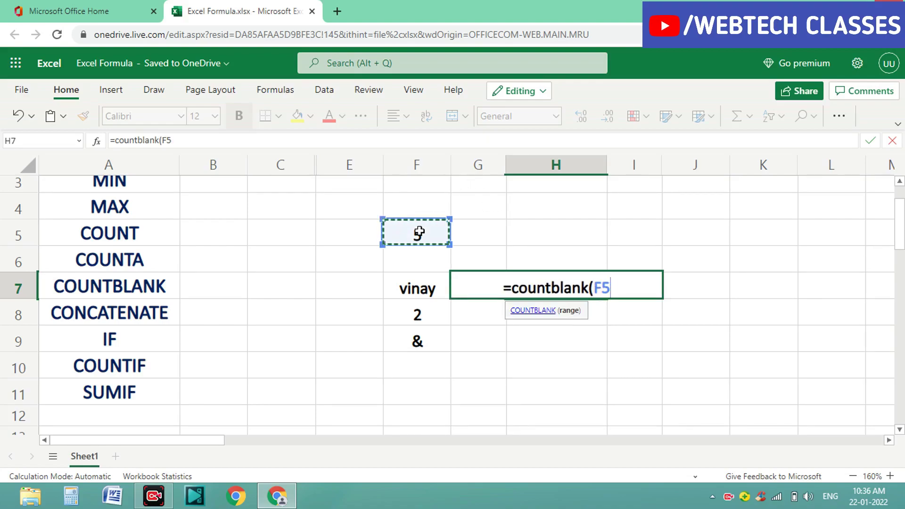
pyautogui.write(':')
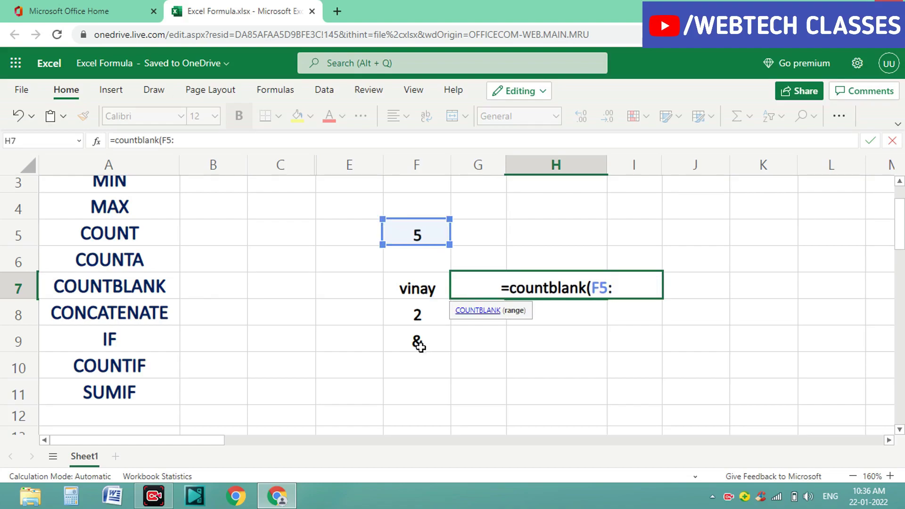
pyautogui.click(417, 344)
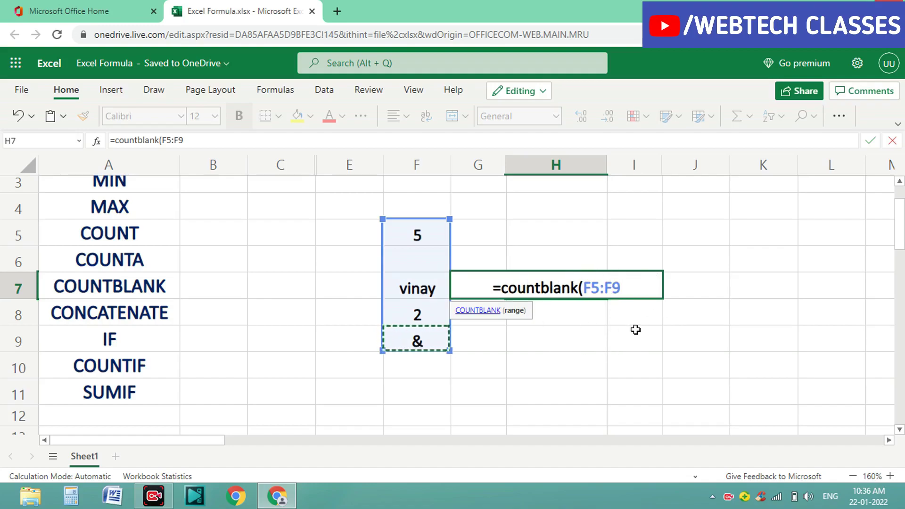
pyautogui.write(')')
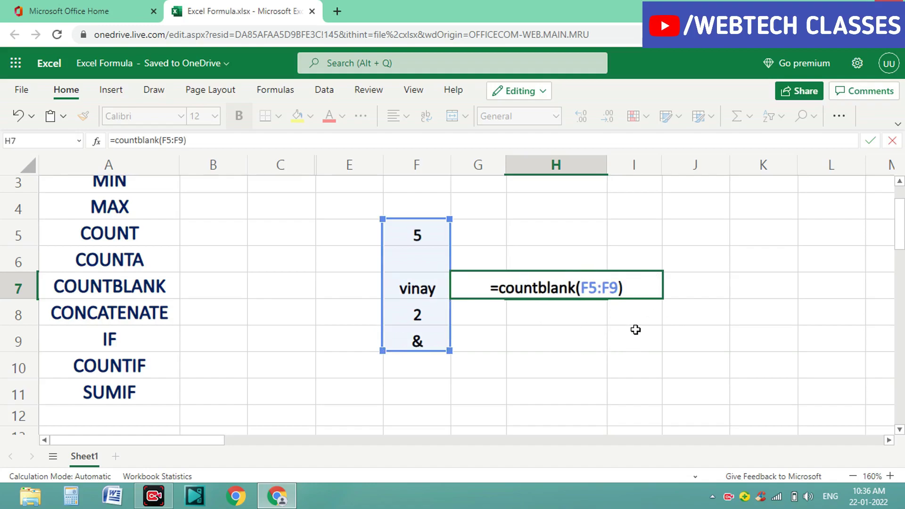
pyautogui.press('Return')
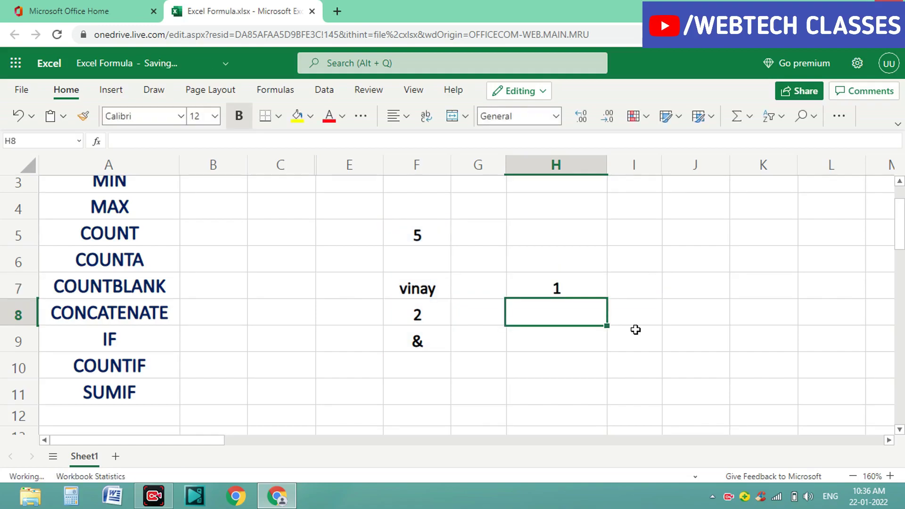
# Delete the 2 from F8 so H7's blank count rises to 2.
pyautogui.click(571, 288)
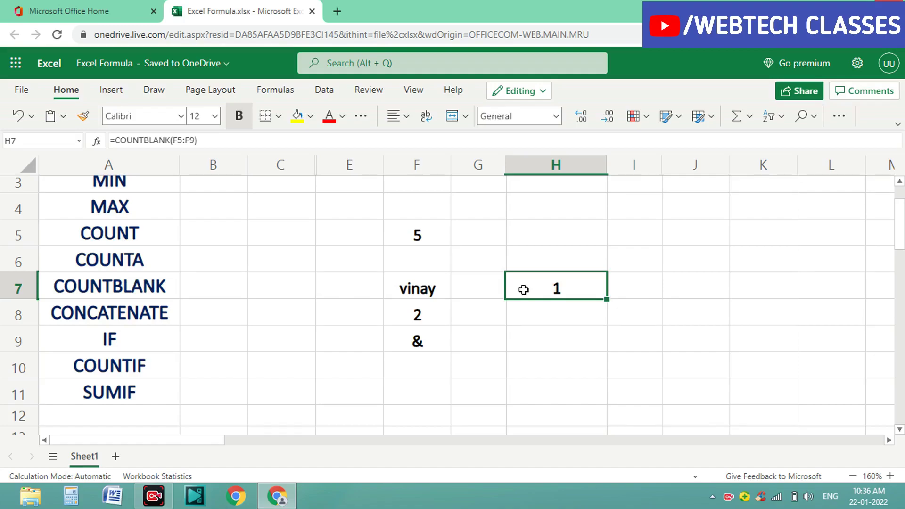
pyautogui.click(423, 314)
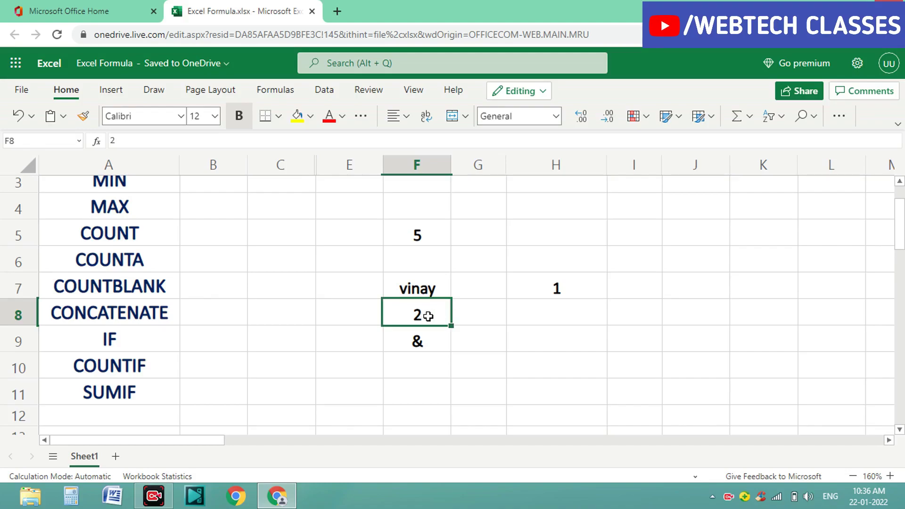
pyautogui.press('BackSpace')
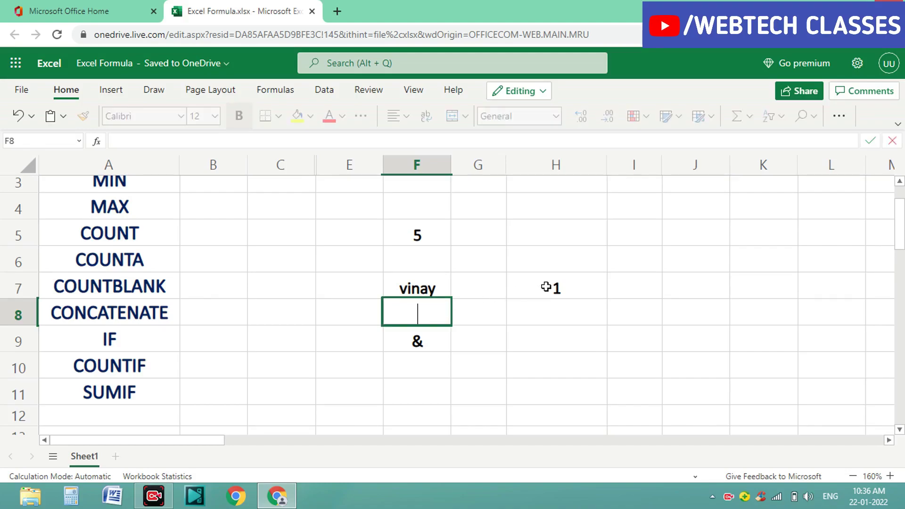
pyautogui.click(546, 286)
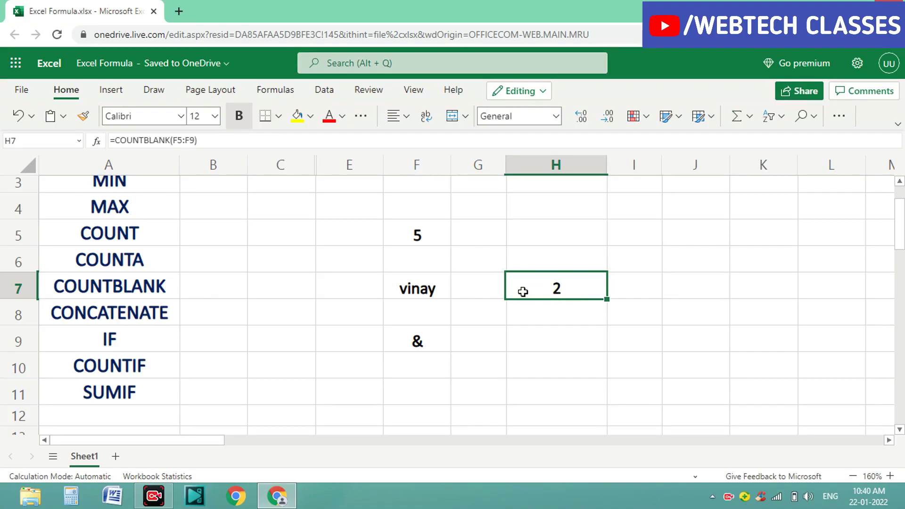
pyautogui.click(152, 312)
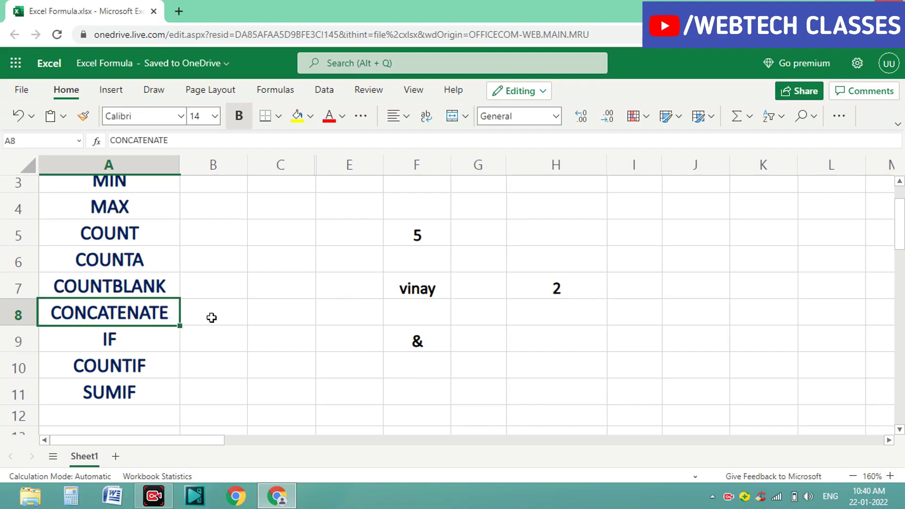
# Clear all contents from the range F5:F9.
pyautogui.moveTo(418, 236); pyautogui.dragTo(425, 336)
pyautogui.rightClick(425, 335)
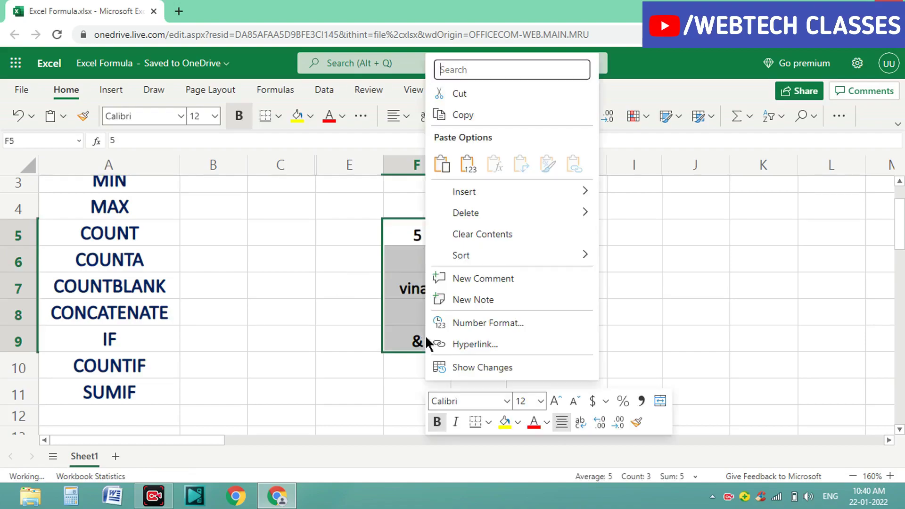
pyautogui.click(484, 235)
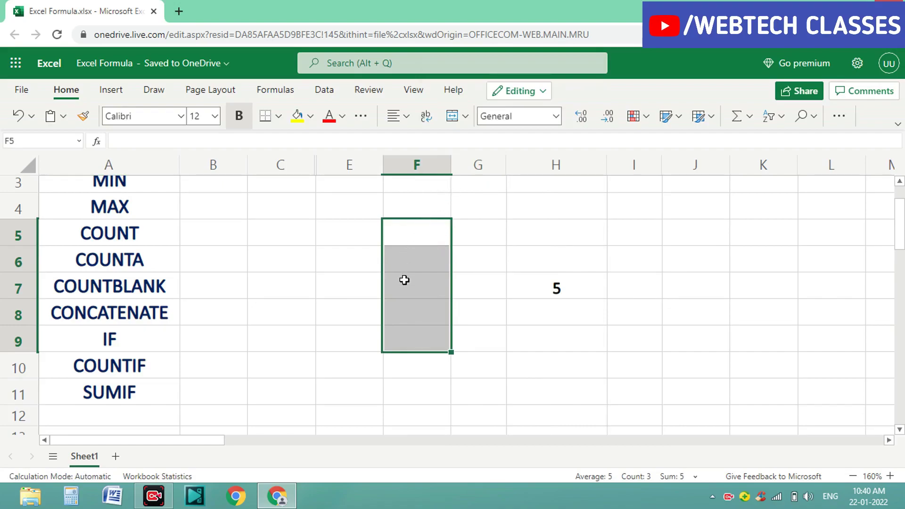
pyautogui.click(332, 265)
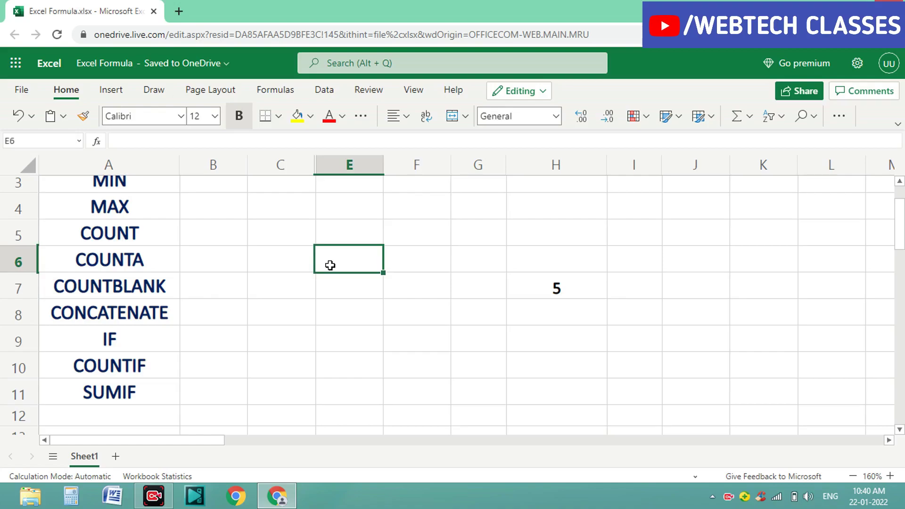
pyautogui.write('vinay')
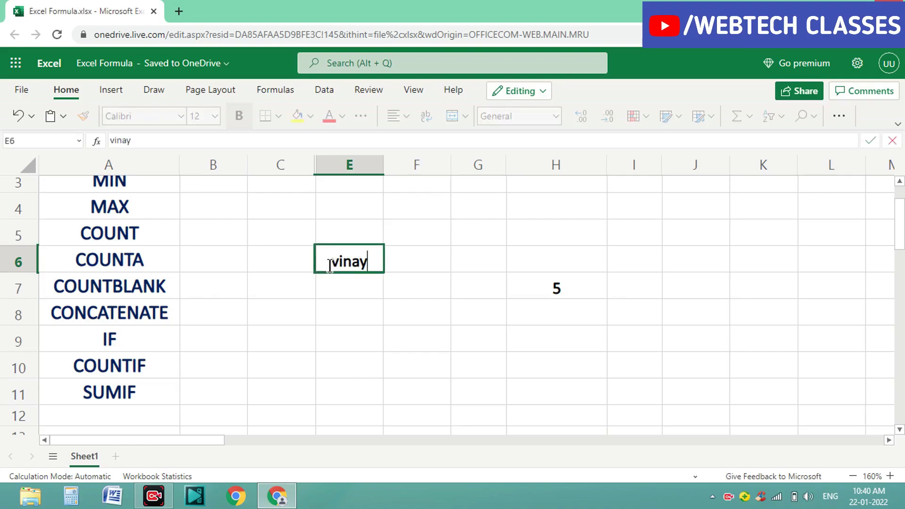
pyautogui.click(427, 255)
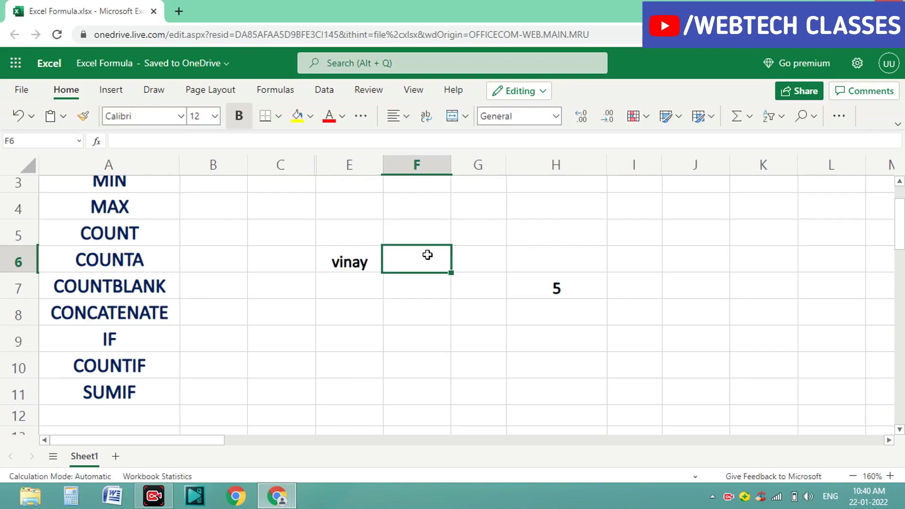
pyautogui.write('kumar')
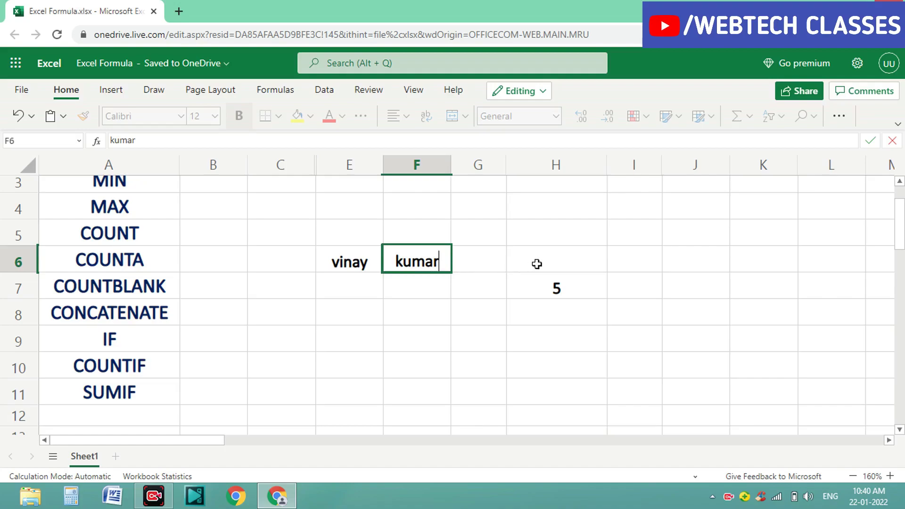
pyautogui.click(541, 292)
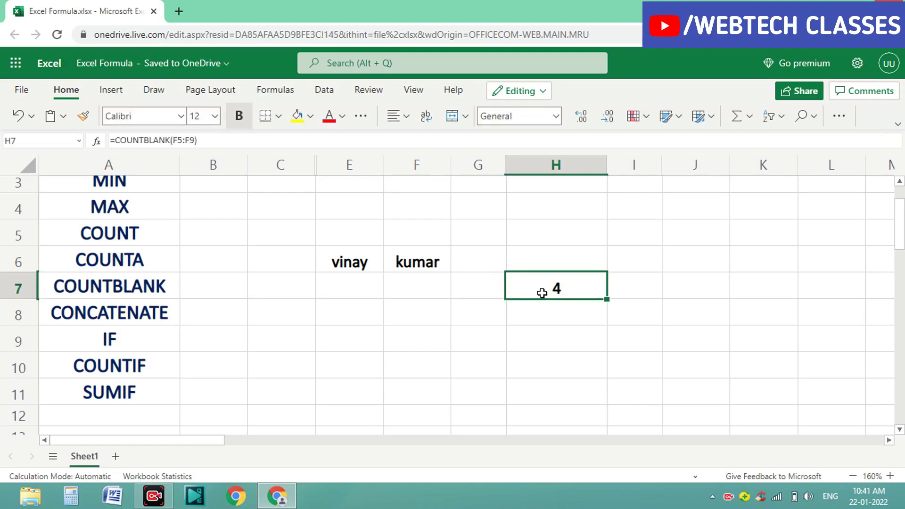
pyautogui.press('BackSpace')
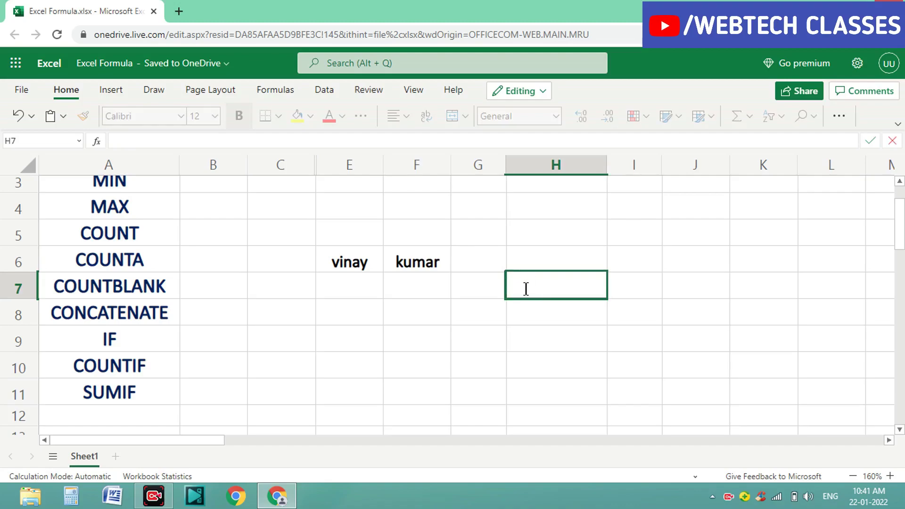
pyautogui.write('+')
pyautogui.press('BackSpace')
pyautogui.write('=')
pyautogui.write('conca')
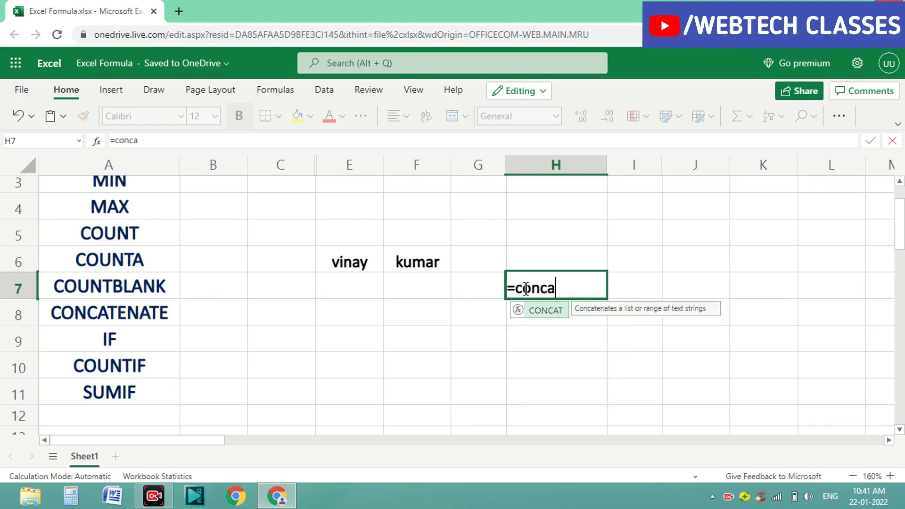
pyautogui.write('t')
pyautogui.write('enate')
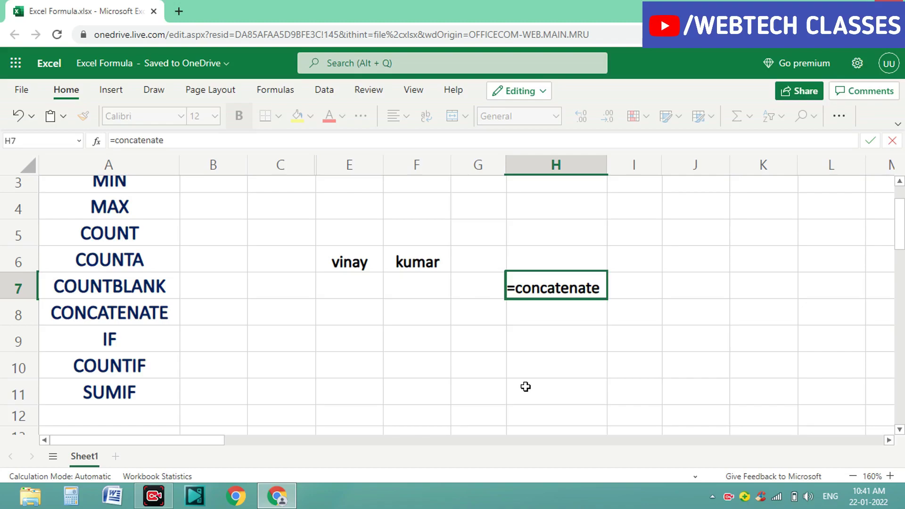
pyautogui.write('(')
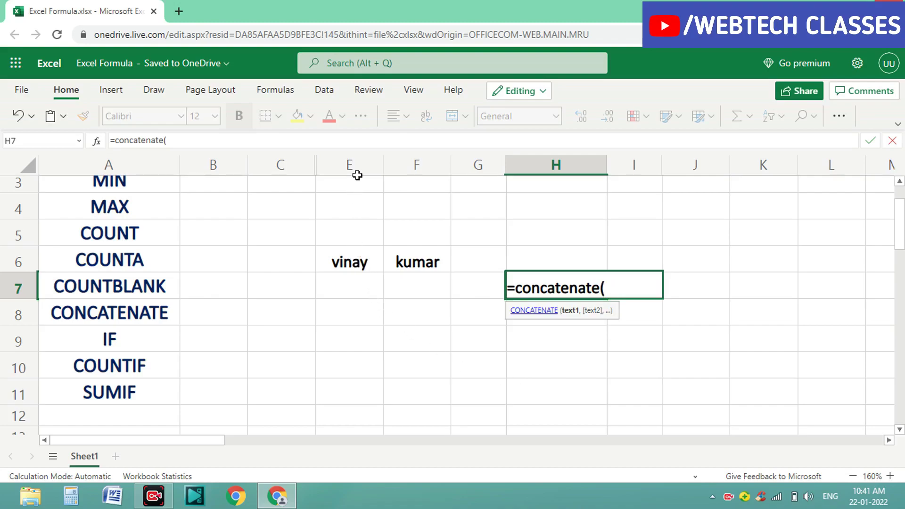
pyautogui.click(348, 262)
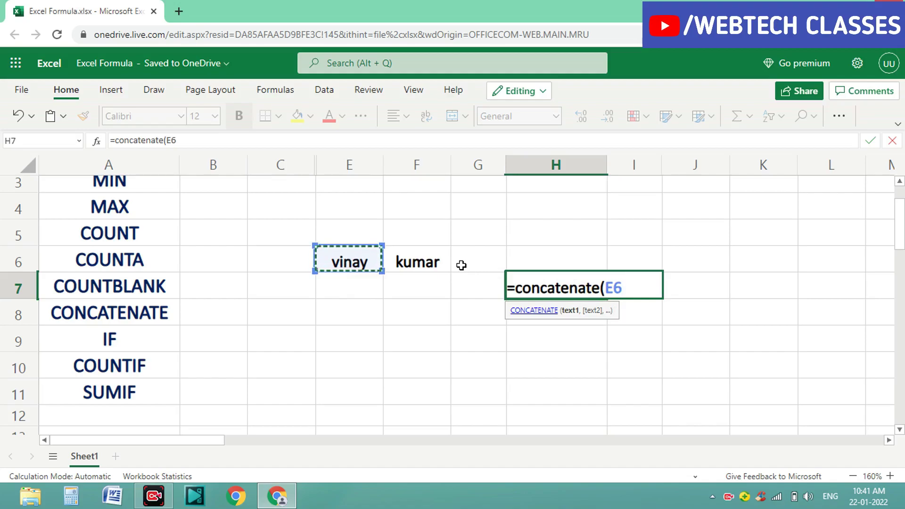
pyautogui.write(',')
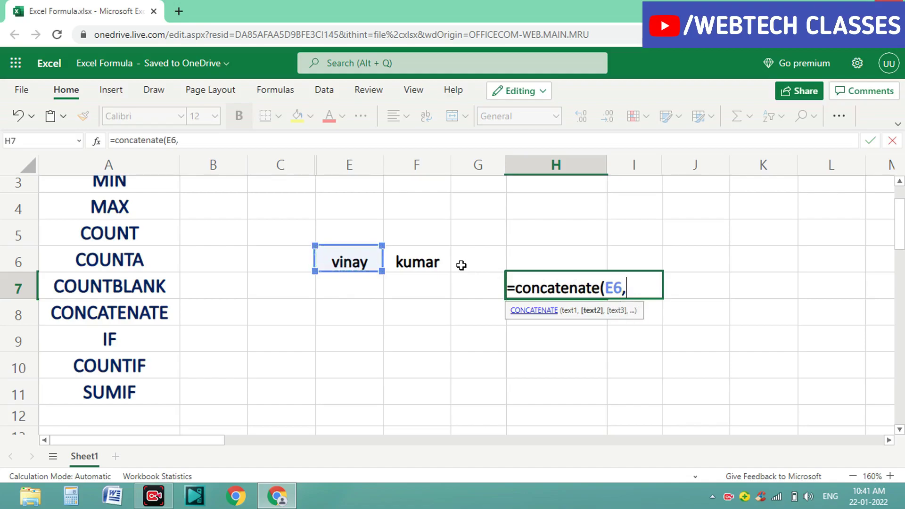
pyautogui.click(426, 265)
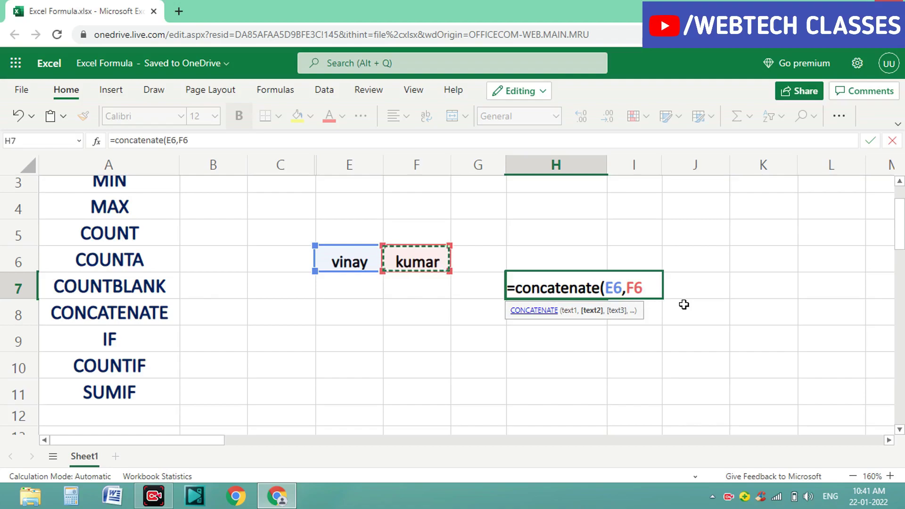
pyautogui.write(')')
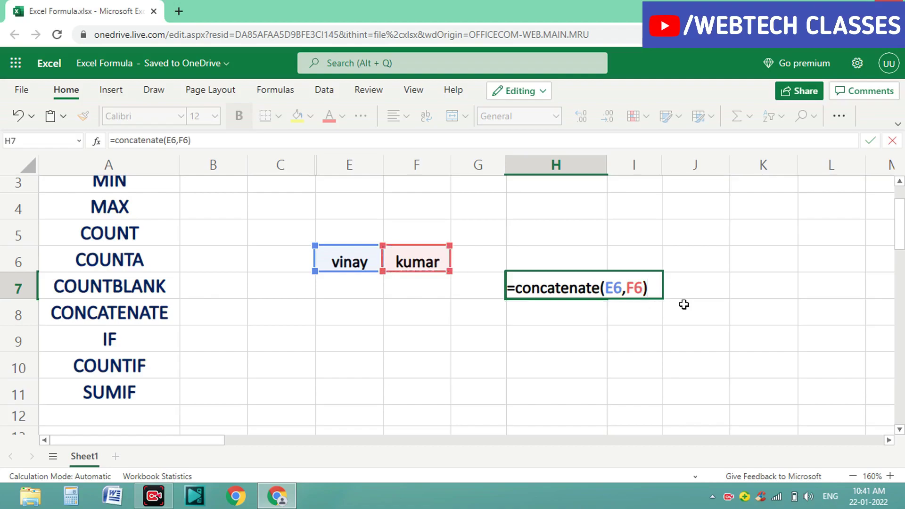
pyautogui.press('Return')
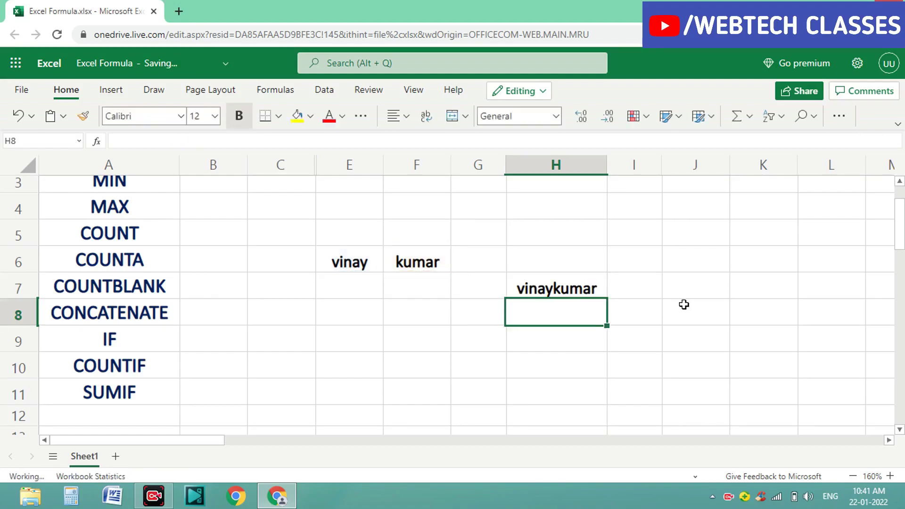
pyautogui.click(551, 339)
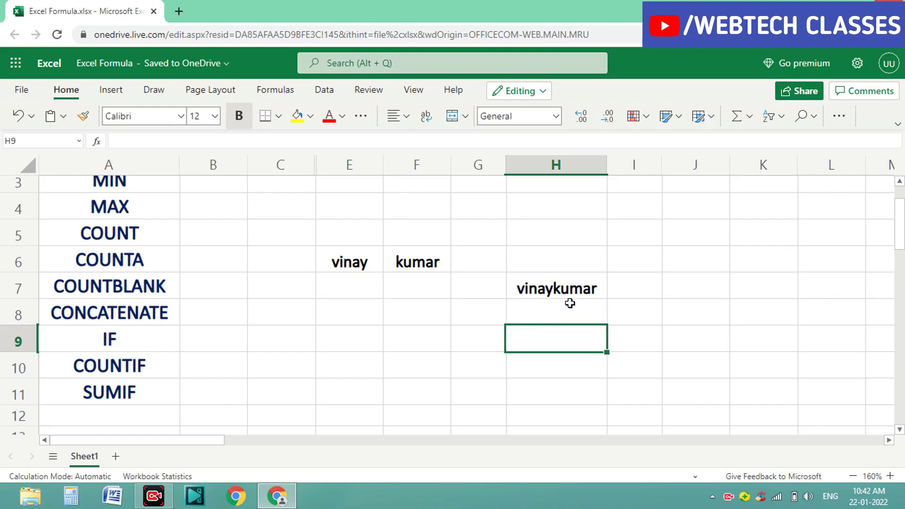
# Type sharma into G6 and return to H7.
pyautogui.click(470, 260)
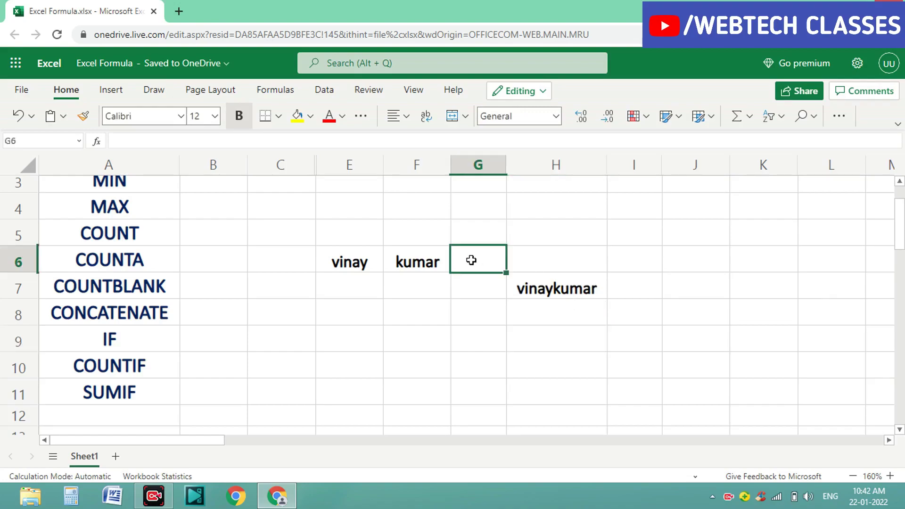
pyautogui.write('s')
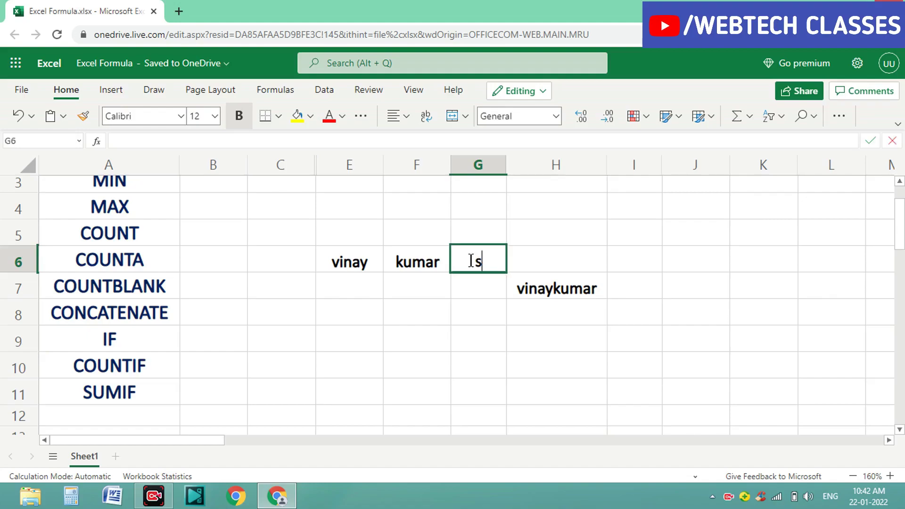
pyautogui.write('harma')
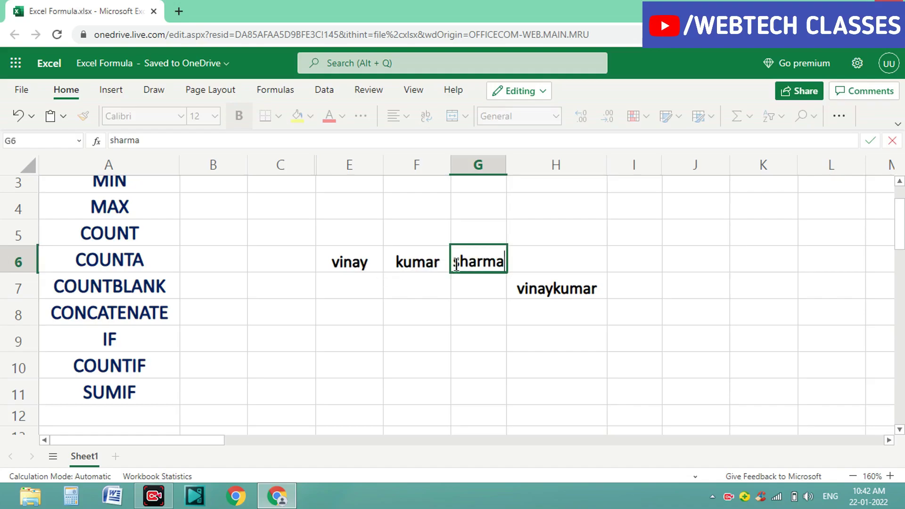
pyautogui.click(562, 291)
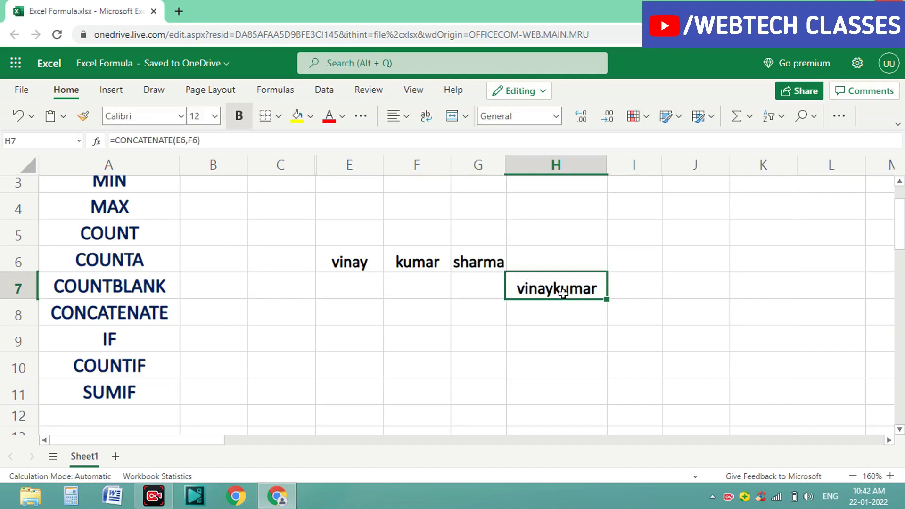
pyautogui.press('BackSpace')
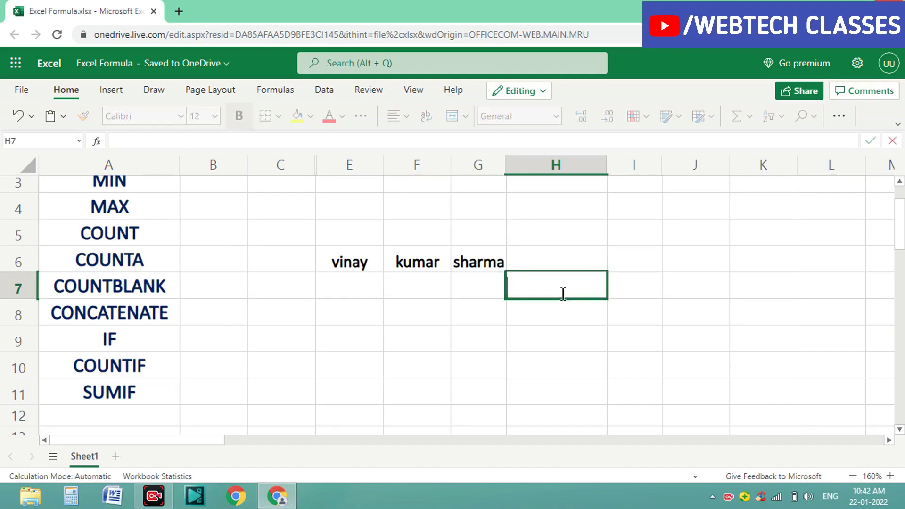
pyautogui.write('=')
pyautogui.write('con')
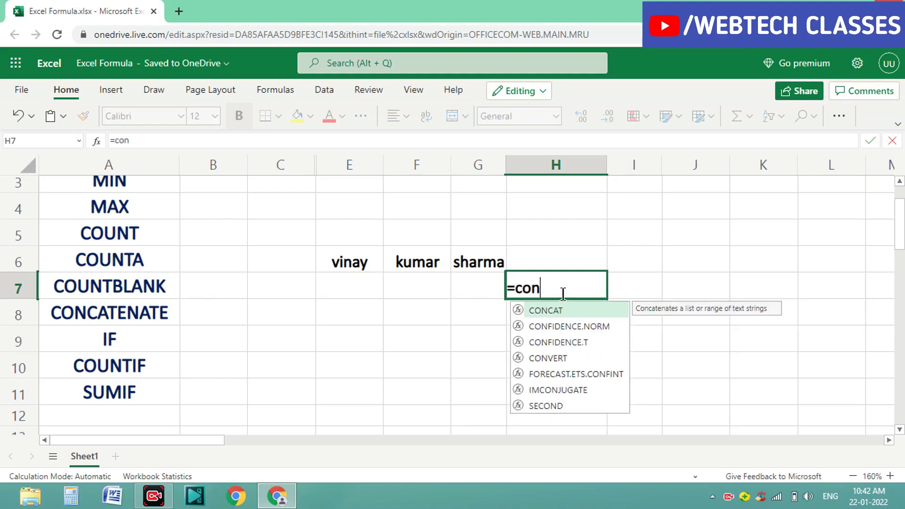
pyautogui.write('ca')
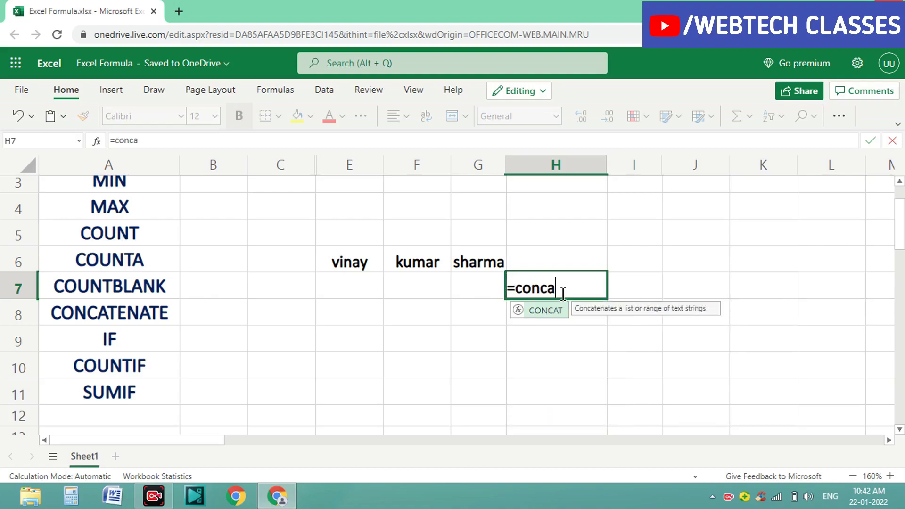
pyautogui.write('ten')
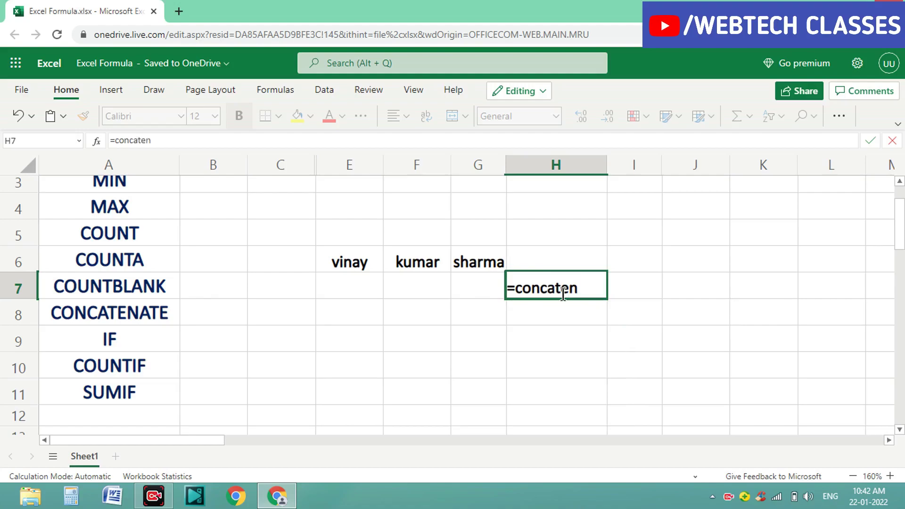
pyautogui.write('ate')
pyautogui.write('(')
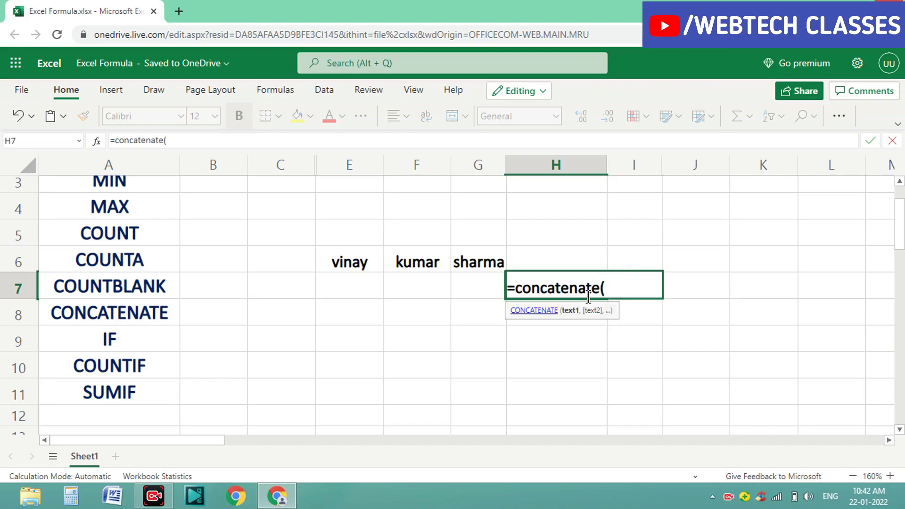
pyautogui.click(359, 267)
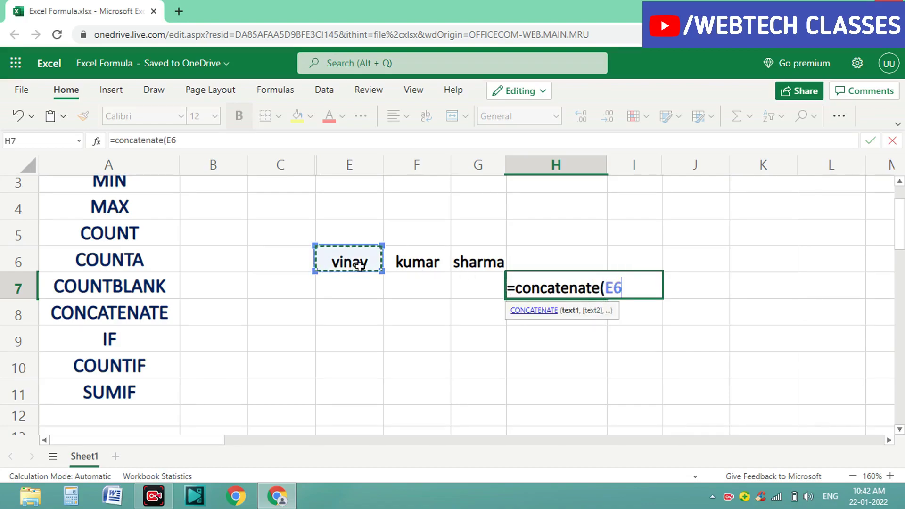
pyautogui.write(',')
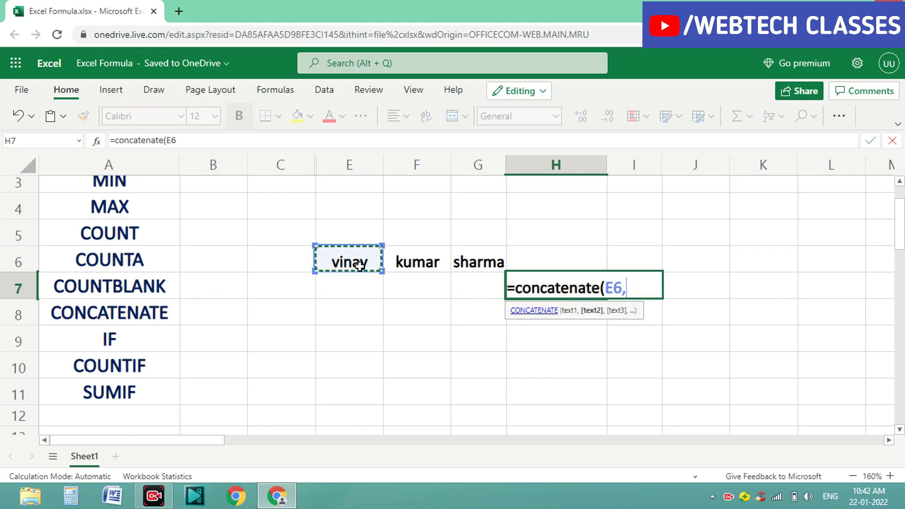
pyautogui.click(408, 261)
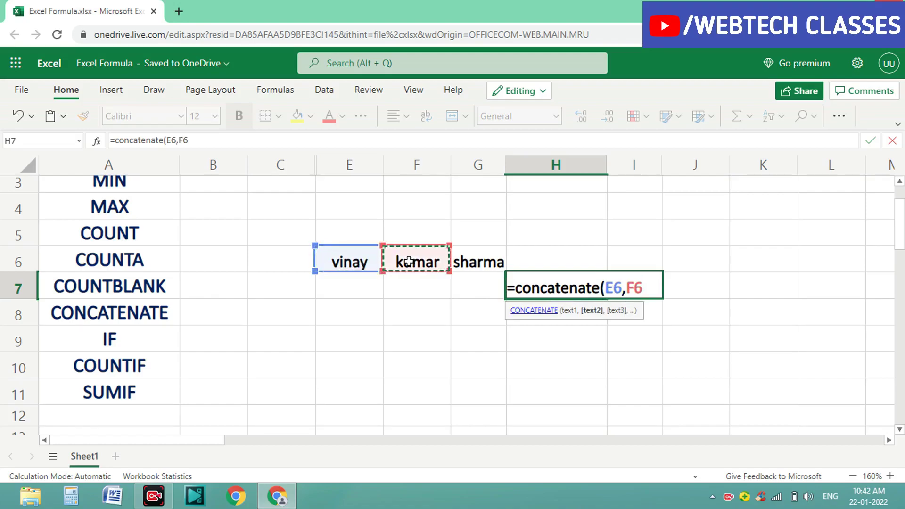
pyautogui.write(',')
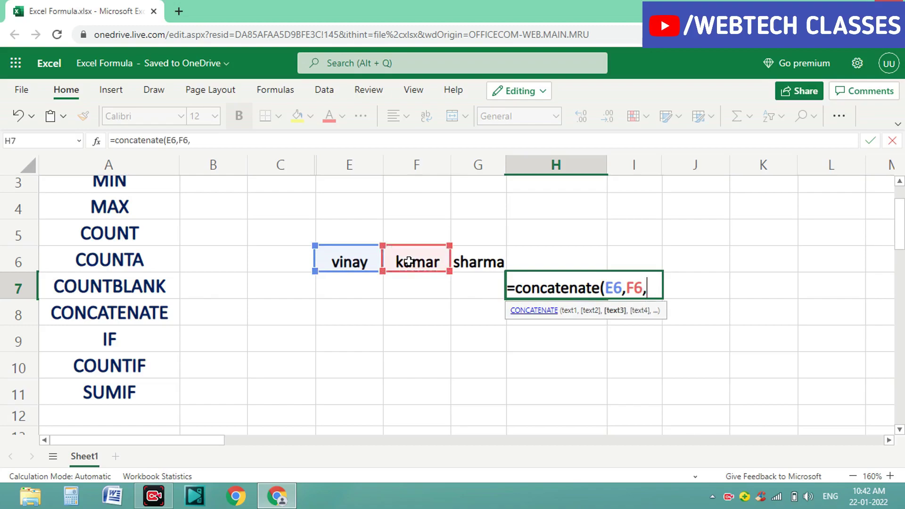
pyautogui.click(480, 267)
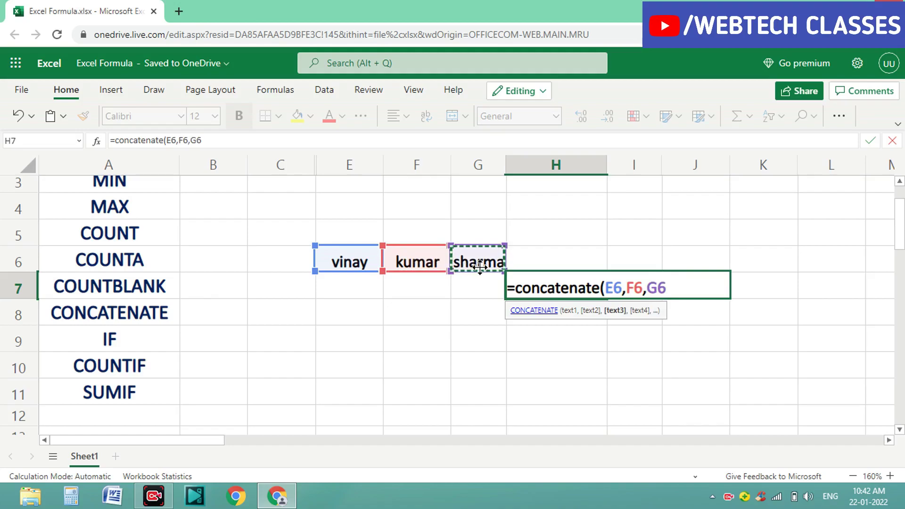
pyautogui.write(')')
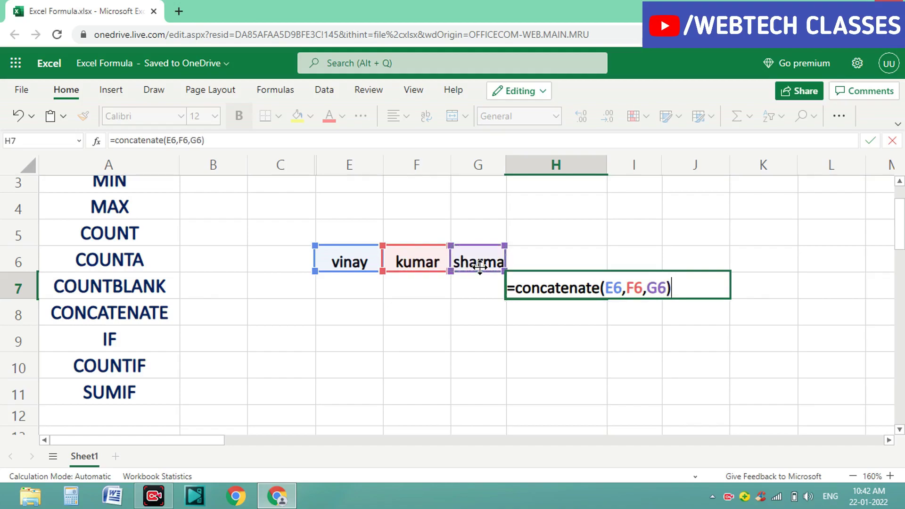
pyautogui.press('Return')
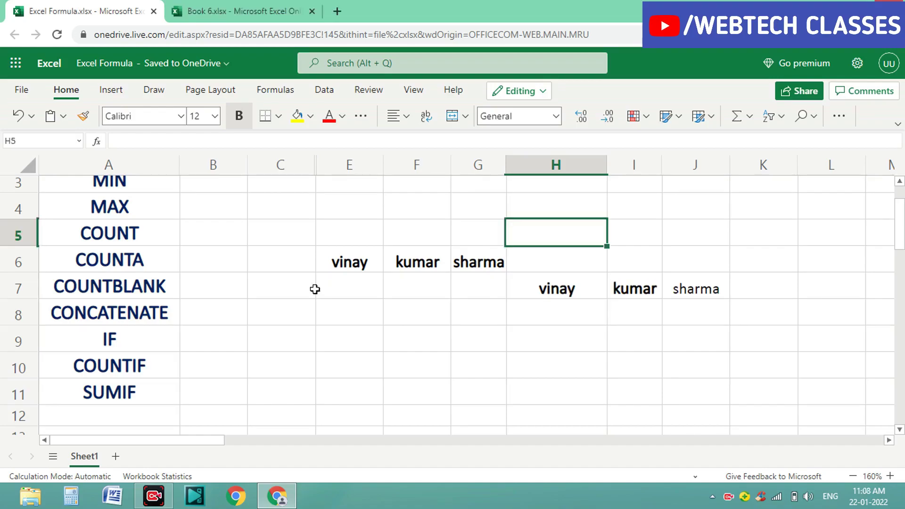
# Switch to the Book 6.xlsx student marks workbook.
pyautogui.click(131, 340)
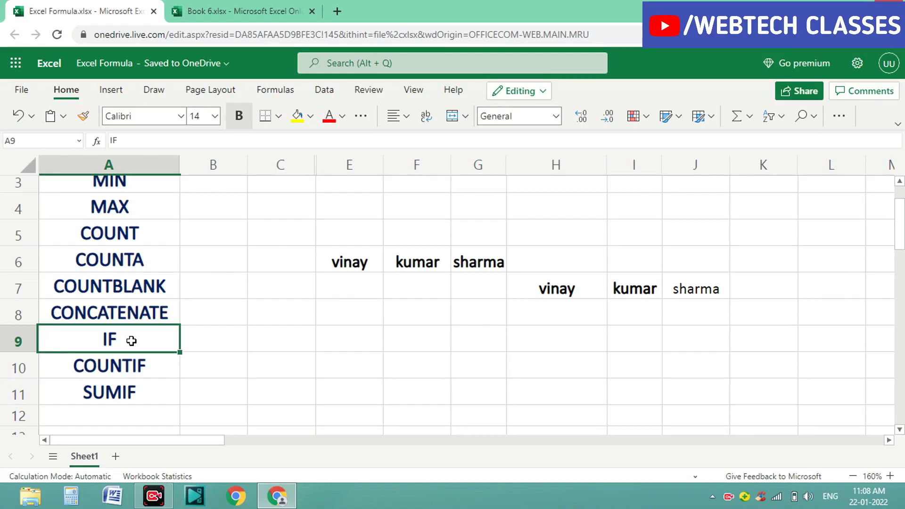
pyautogui.click(246, 11)
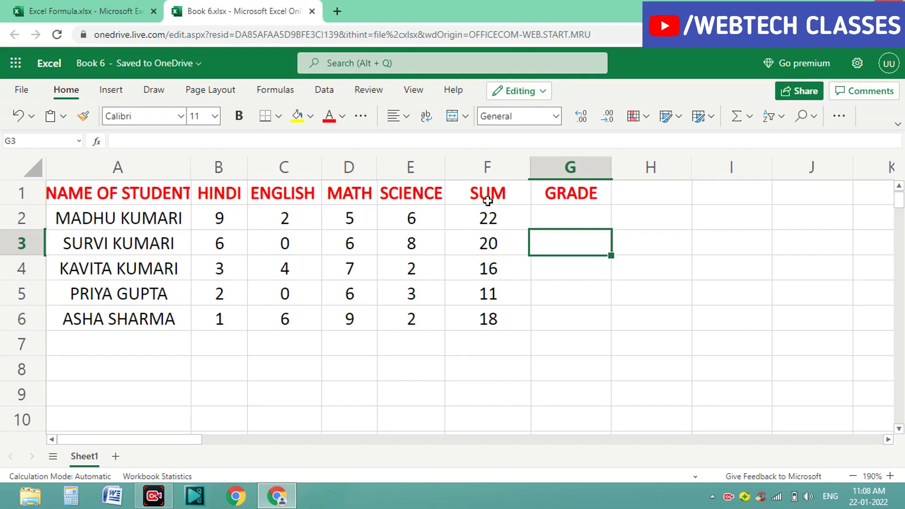
pyautogui.moveTo(487, 198); pyautogui.dragTo(487, 319)
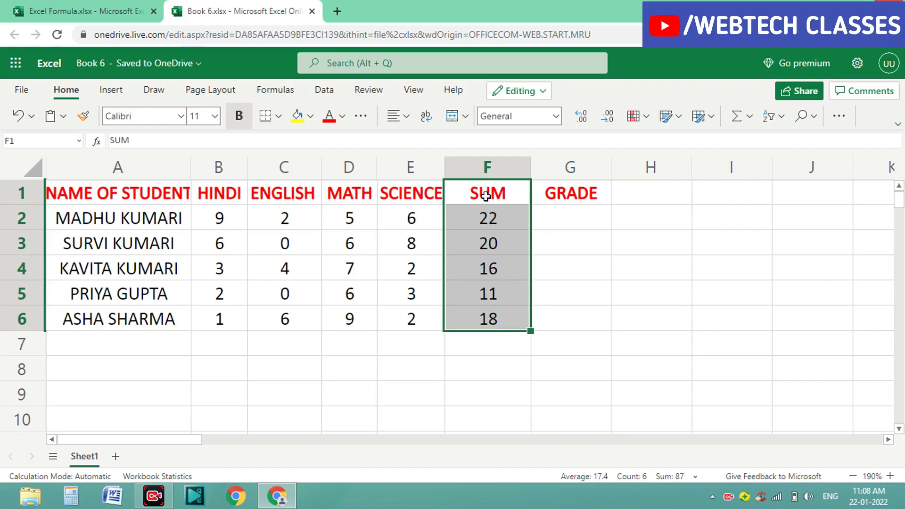
pyautogui.click(581, 192)
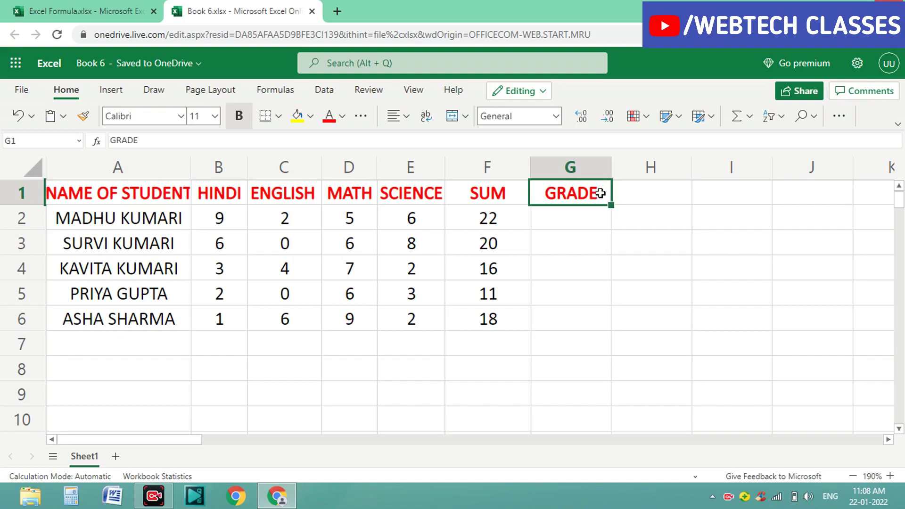
pyautogui.click(588, 217)
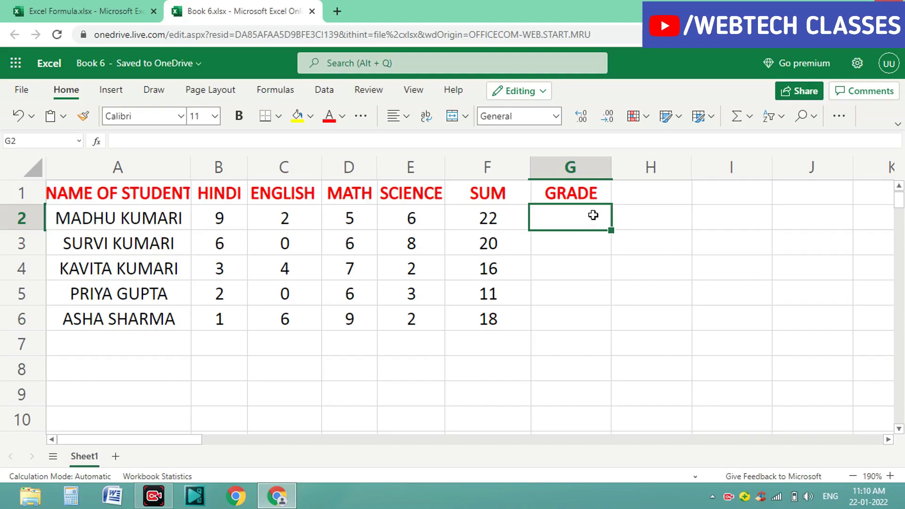
# Start G2's grade formula as =IF(F2>=20,"A" for totals of at least 20.
pyautogui.write('=')
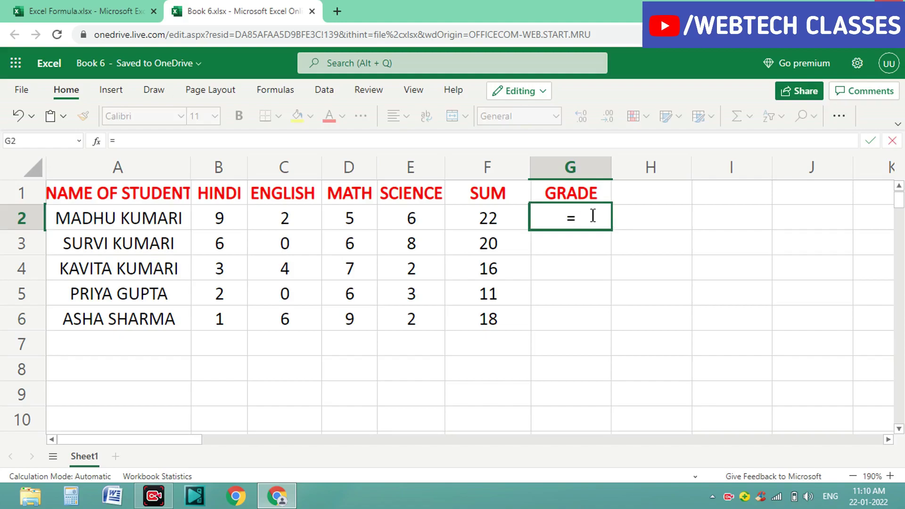
pyautogui.write('IF')
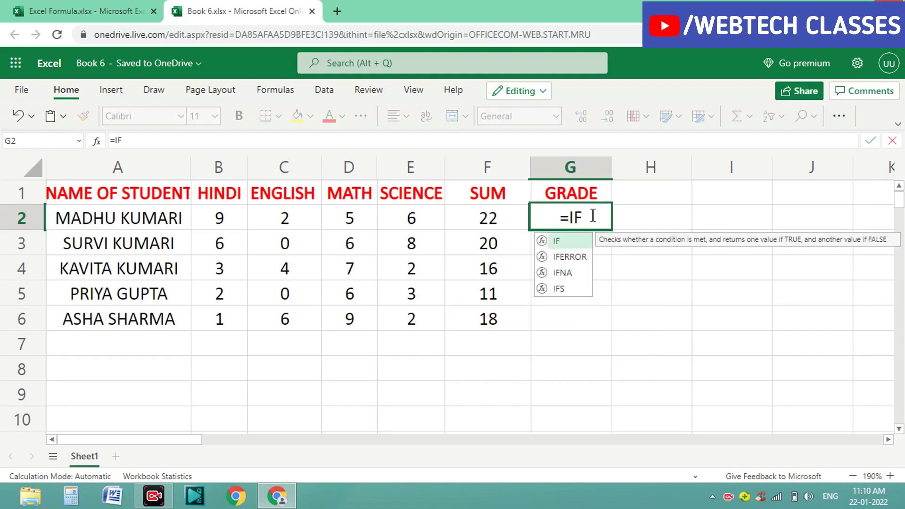
pyautogui.write('(')
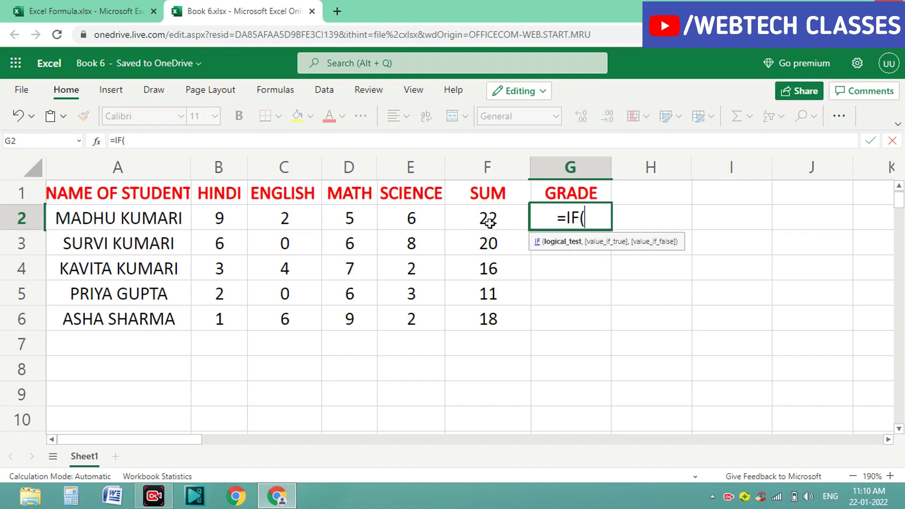
pyautogui.click(489, 223)
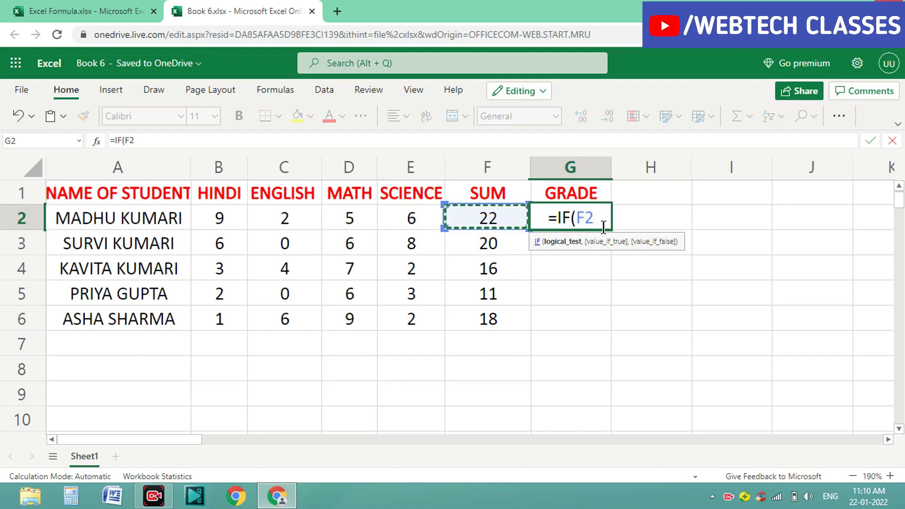
pyautogui.write('>')
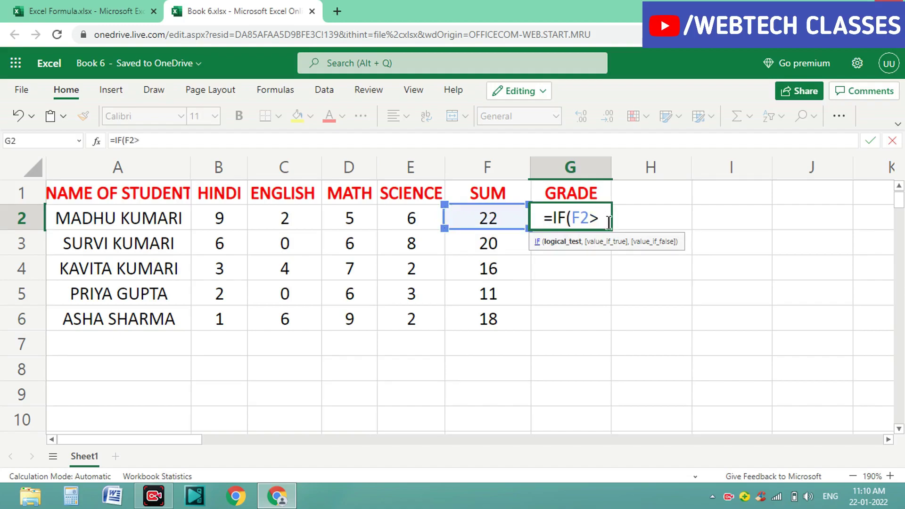
pyautogui.write('=')
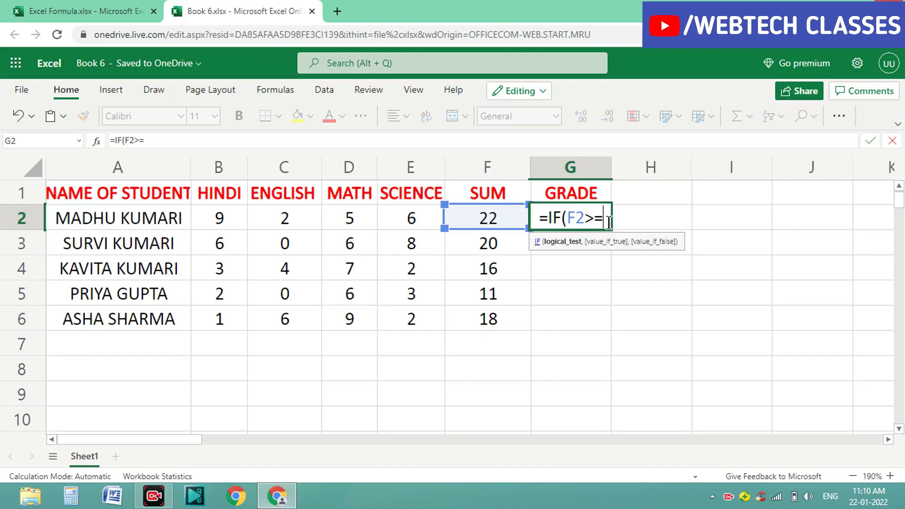
pyautogui.write('20')
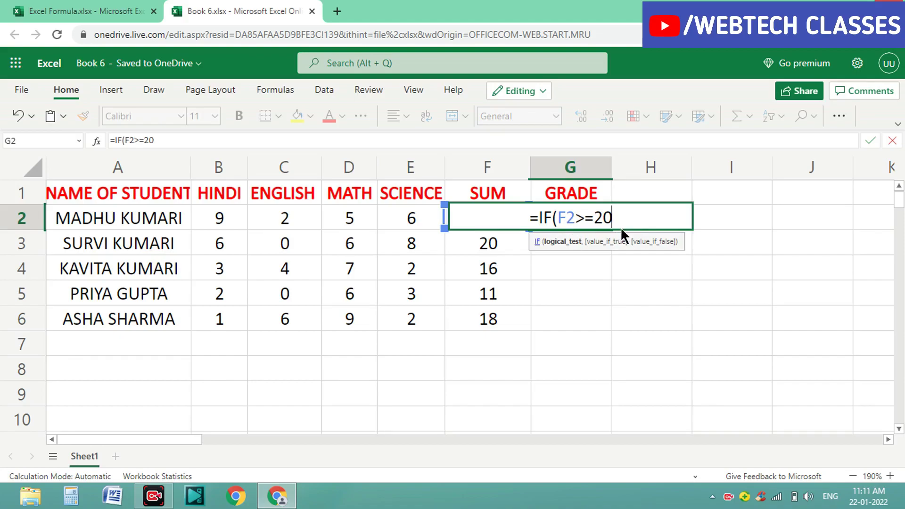
pyautogui.write(',')
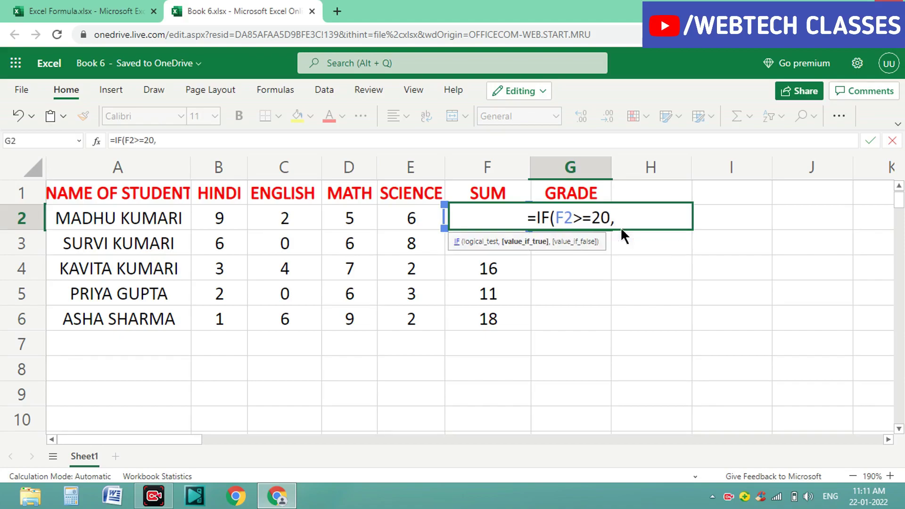
pyautogui.write('"')
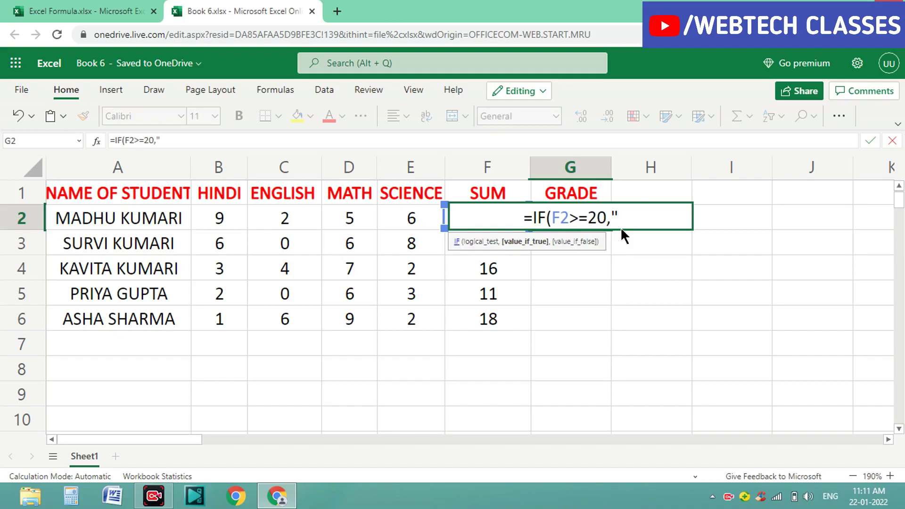
pyautogui.write('A')
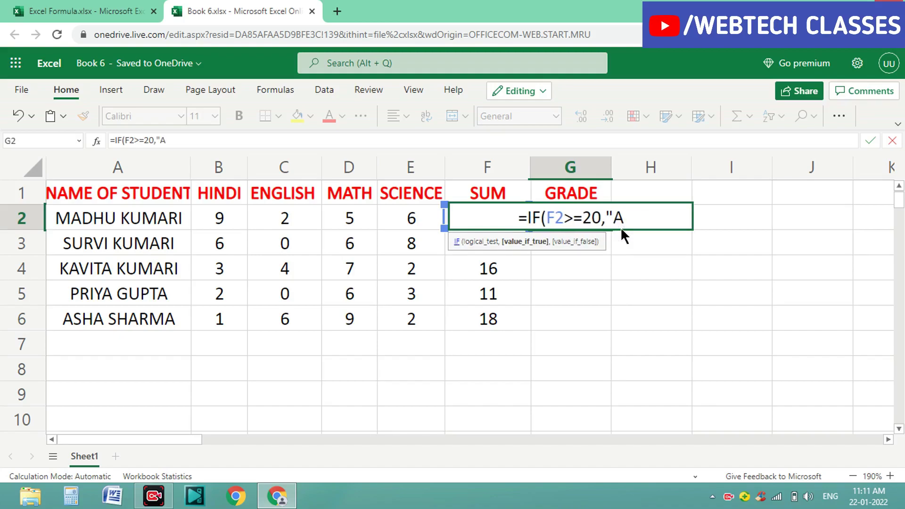
pyautogui.write('"')
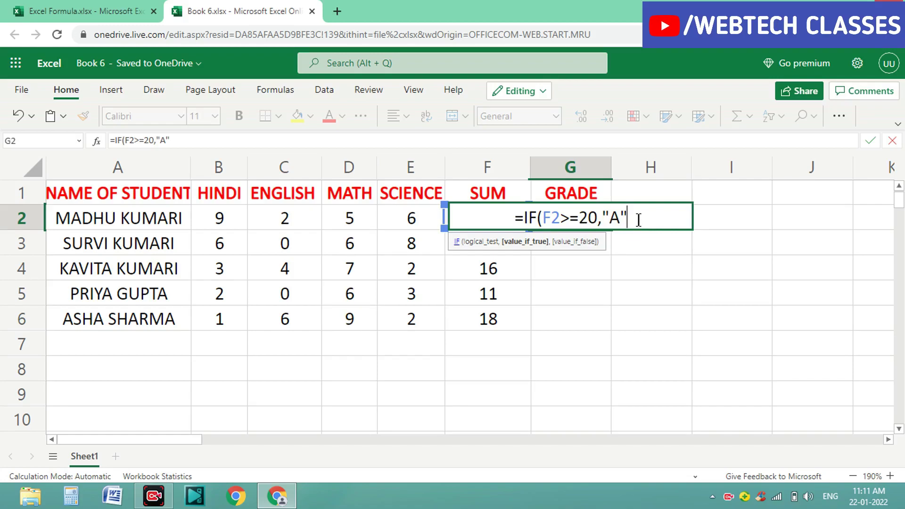
# Finish G2's formula =IF(F2>=20,"A",IF(F2>=15,"B",IF(F2>=10,"C"))) so it shows grade A.
pyautogui.write(',')
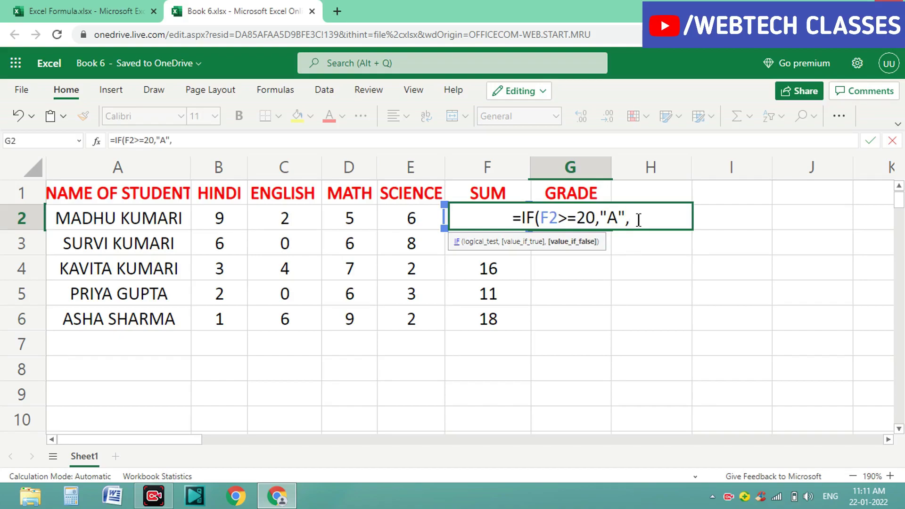
pyautogui.write('IF')
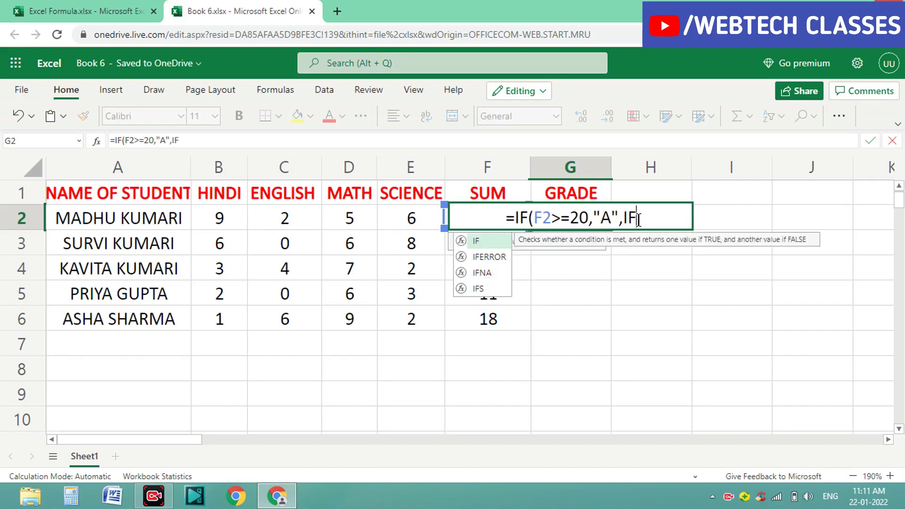
pyautogui.write('(')
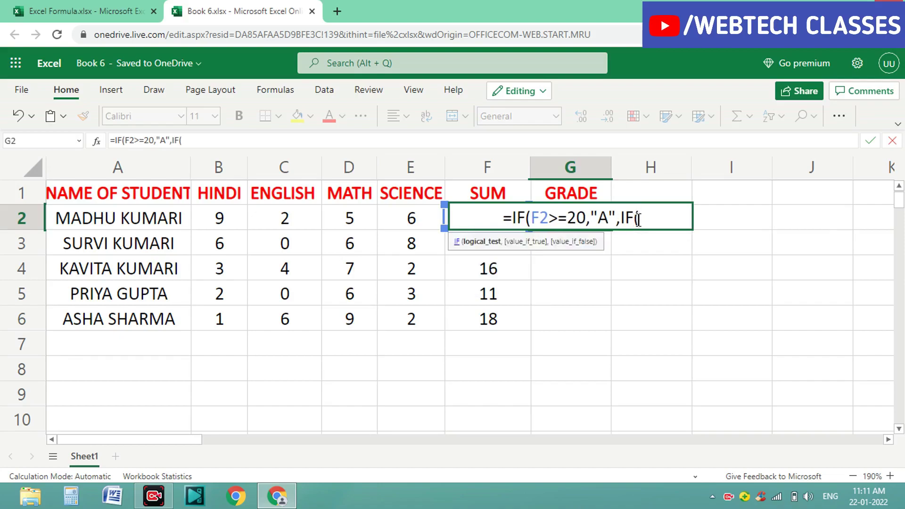
pyautogui.write('F2')
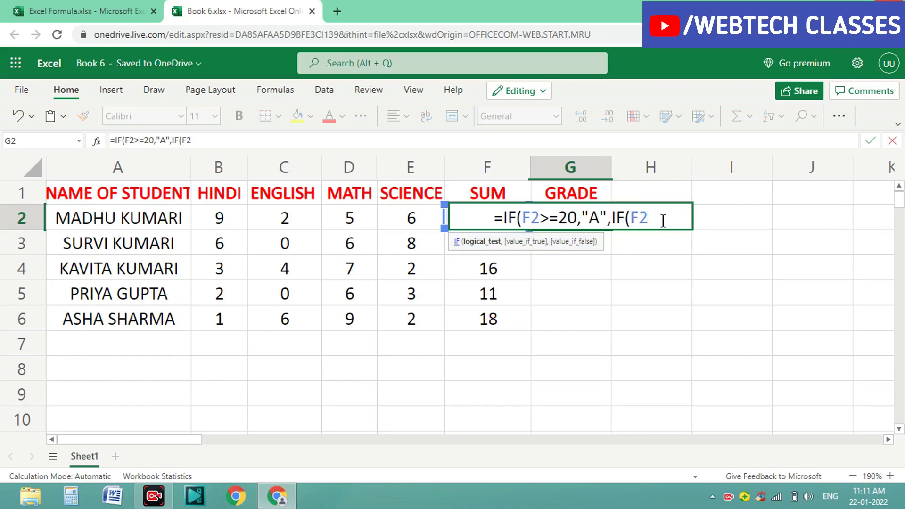
pyautogui.write('>')
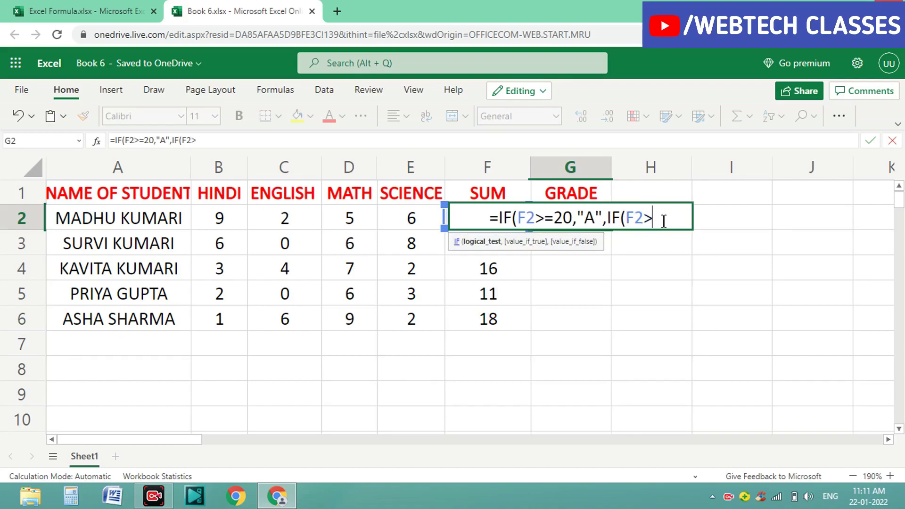
pyautogui.write('=')
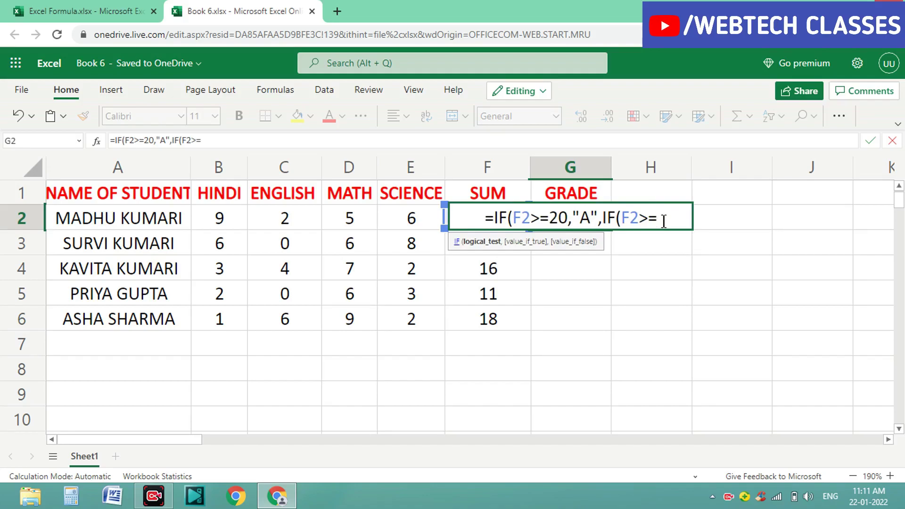
pyautogui.write('15')
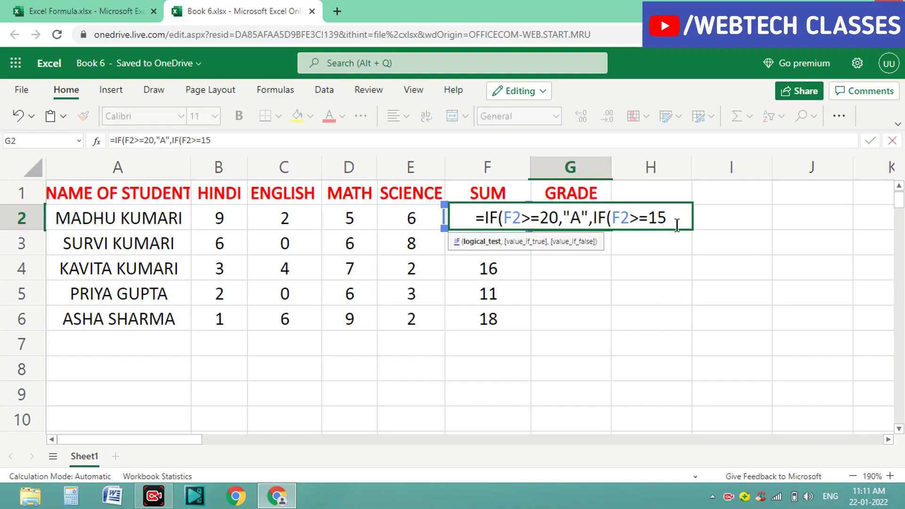
pyautogui.write(',')
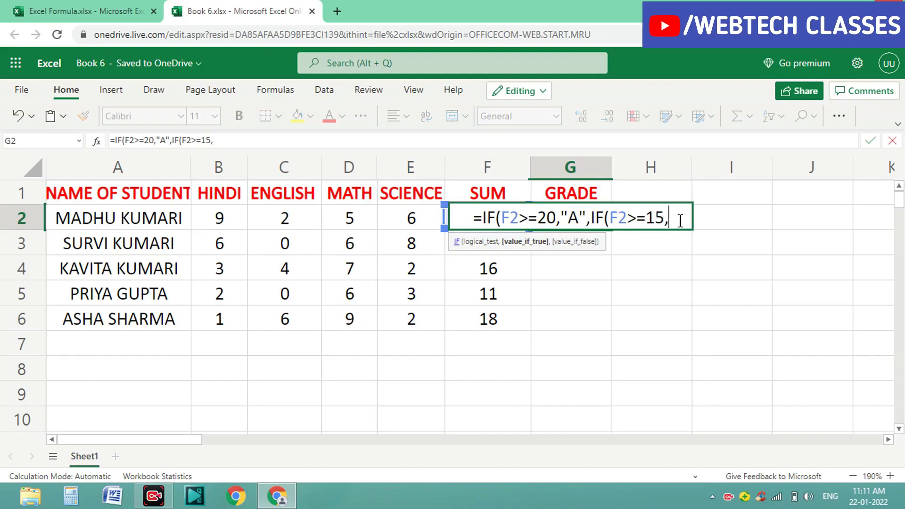
pyautogui.write('"')
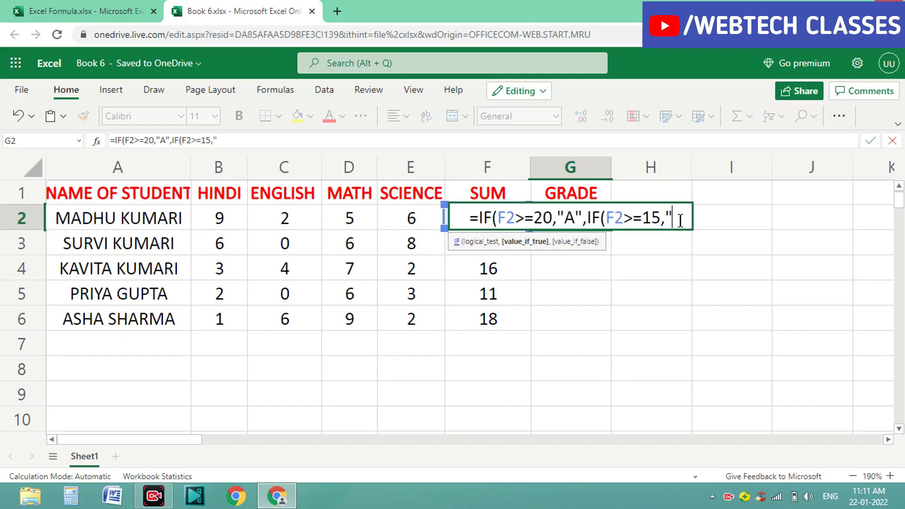
pyautogui.write('B')
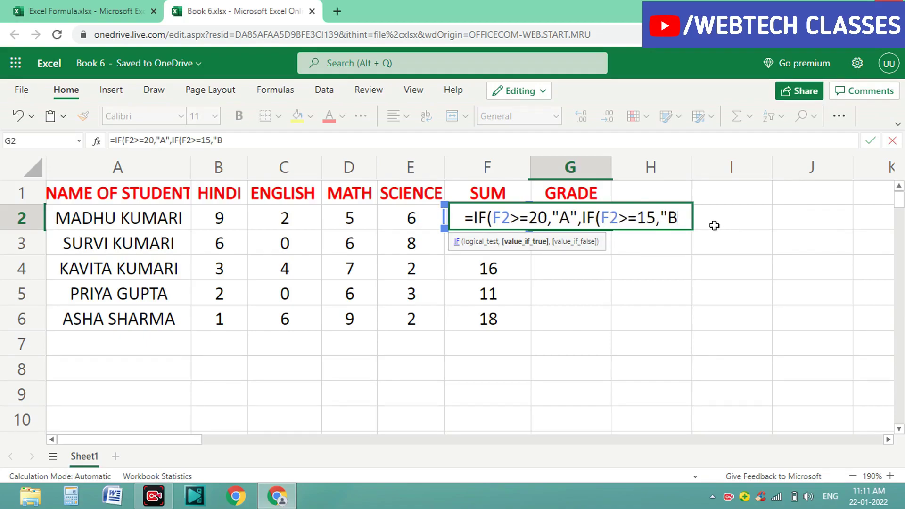
pyautogui.write('"')
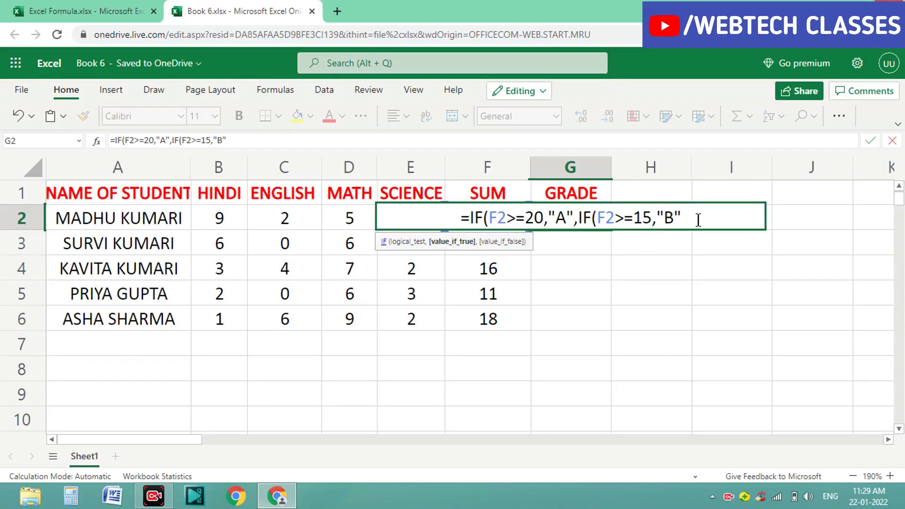
pyautogui.write(',IF')
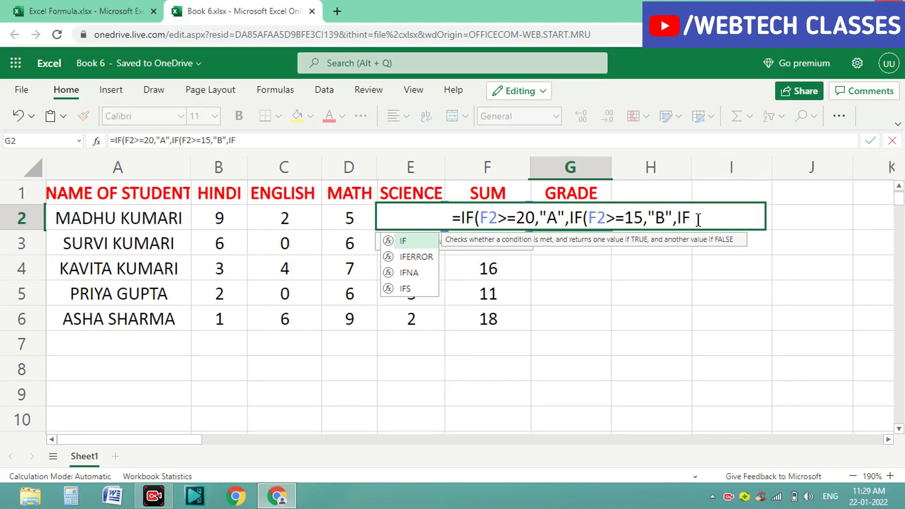
pyautogui.write('(')
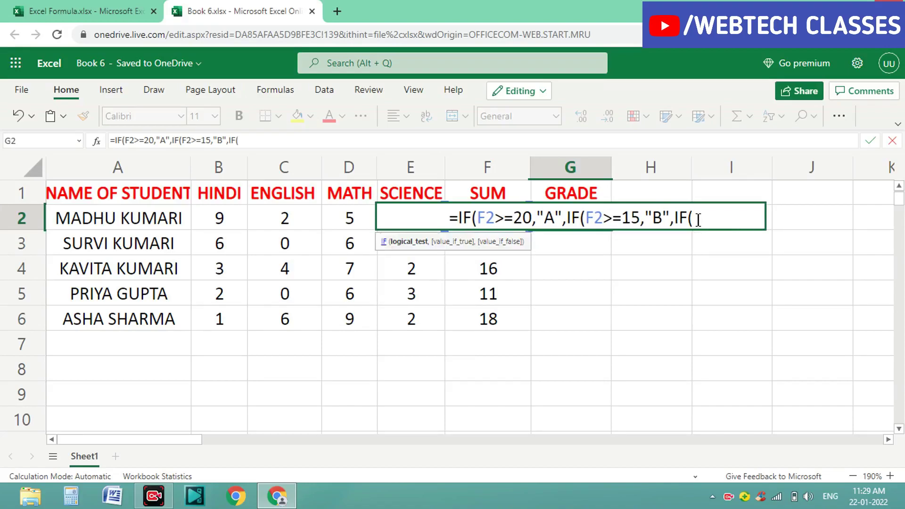
pyautogui.write('F2')
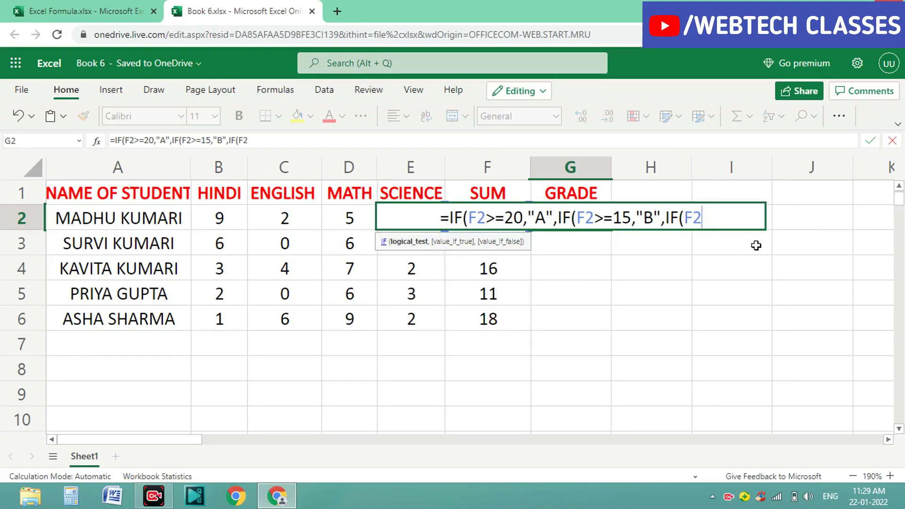
pyautogui.write('>=1')
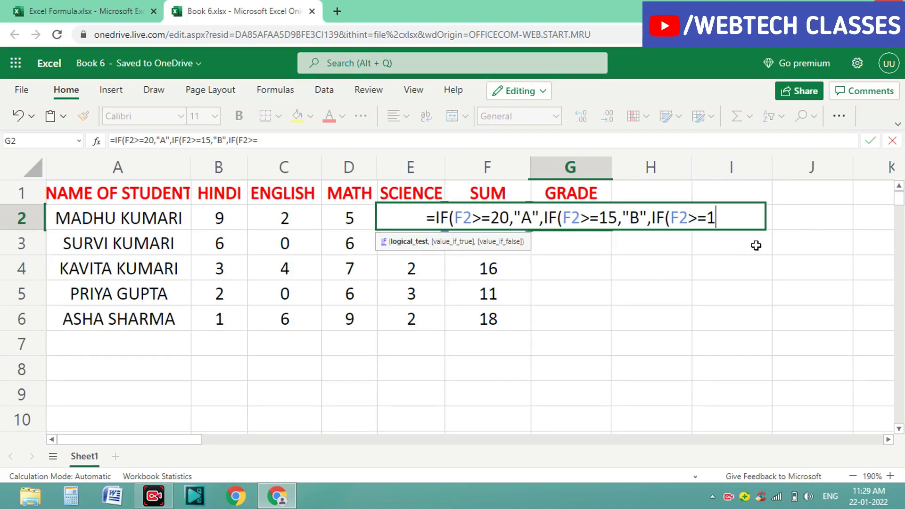
pyautogui.write('0')
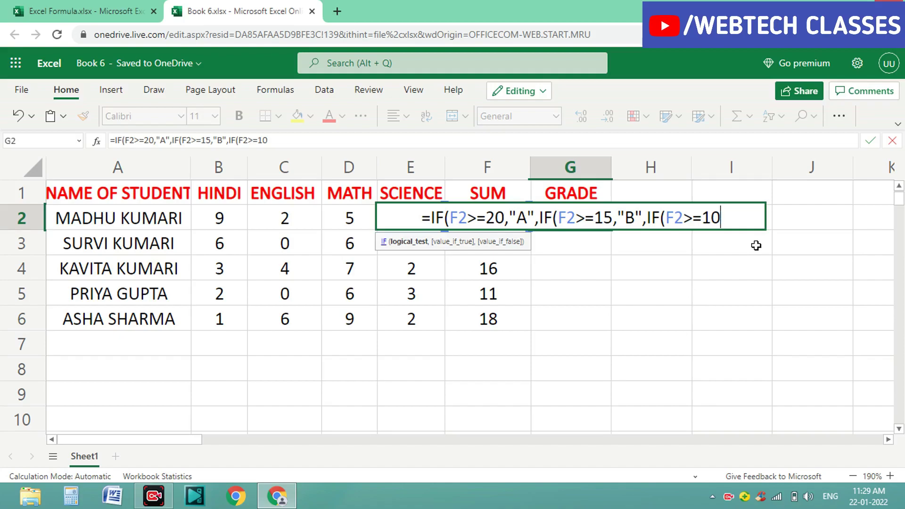
pyautogui.write(',')
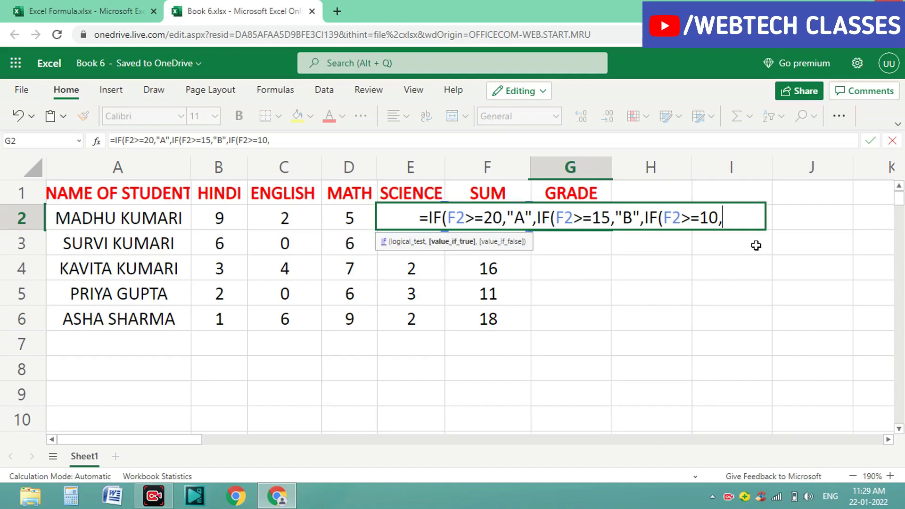
pyautogui.write('"')
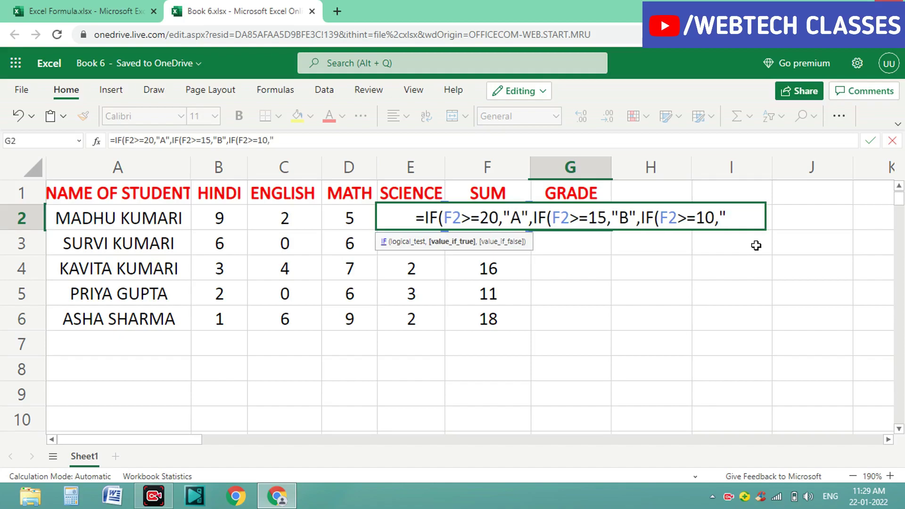
pyautogui.write('C')
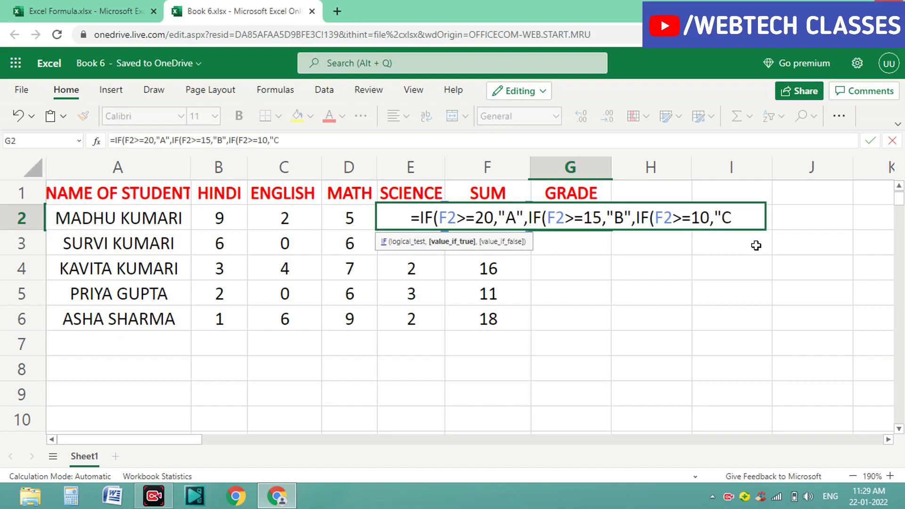
pyautogui.write('"')
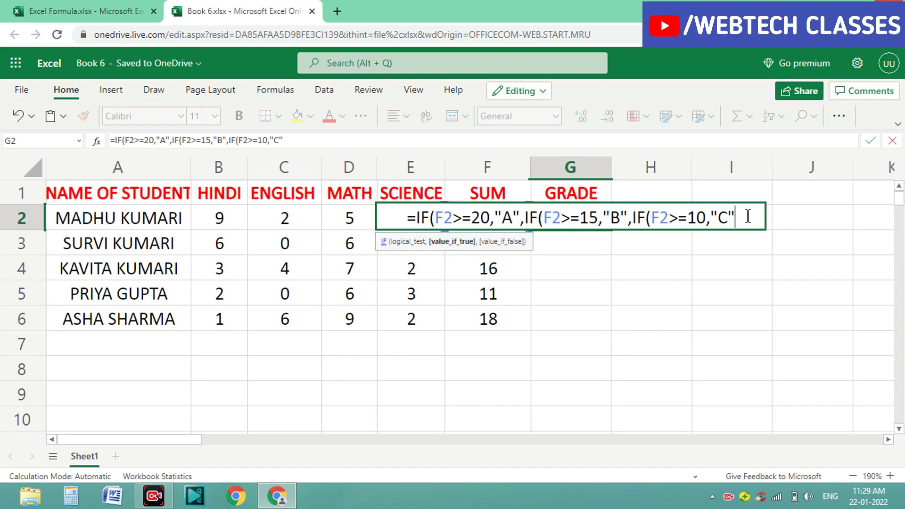
pyautogui.write(')))')
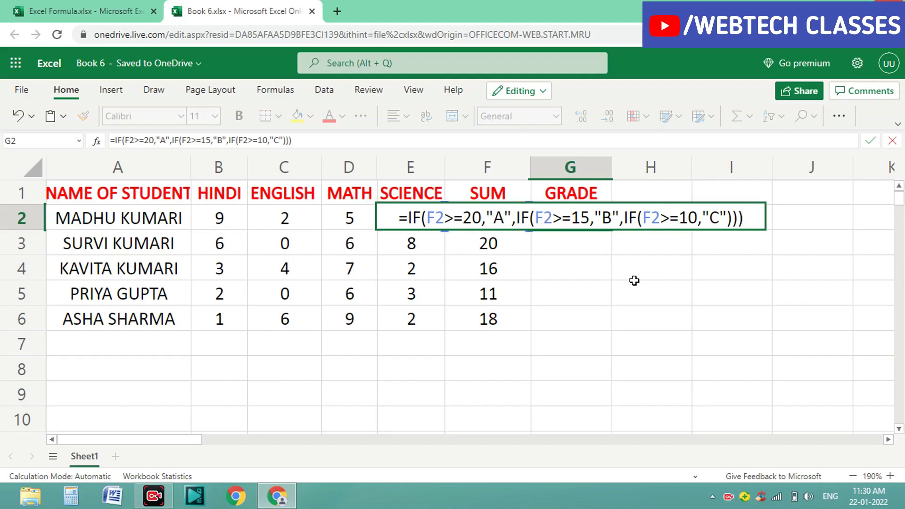
pyautogui.press('Return')
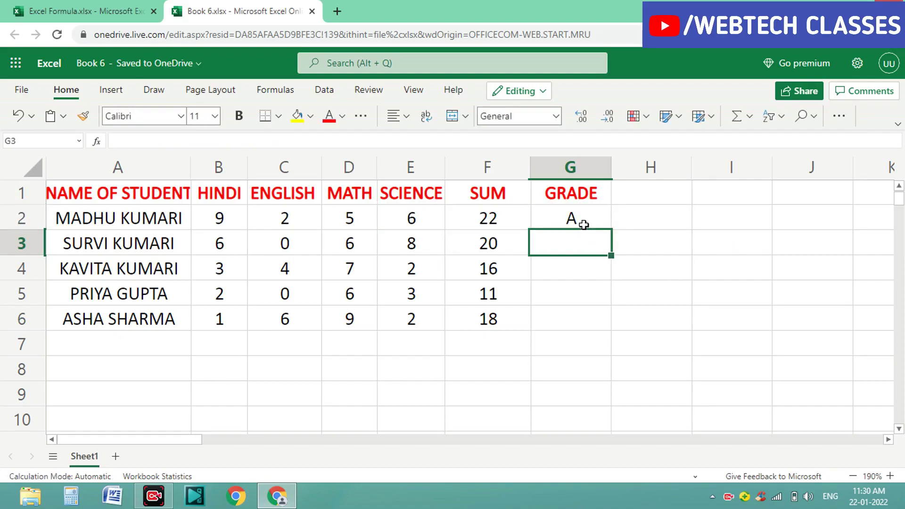
# Reopen G2's nested grade formula for review and confirm it again.
pyautogui.click(583, 223)
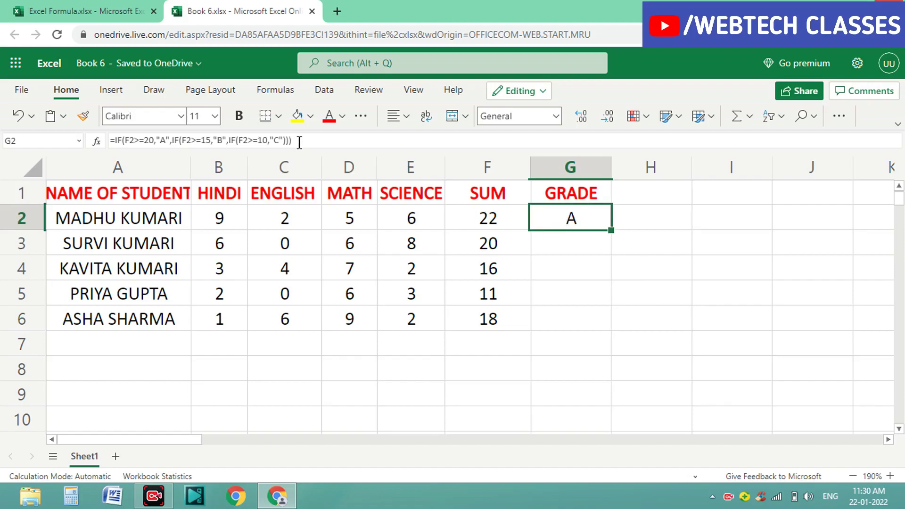
pyautogui.moveTo(283, 146); pyautogui.dragTo(115, 137)
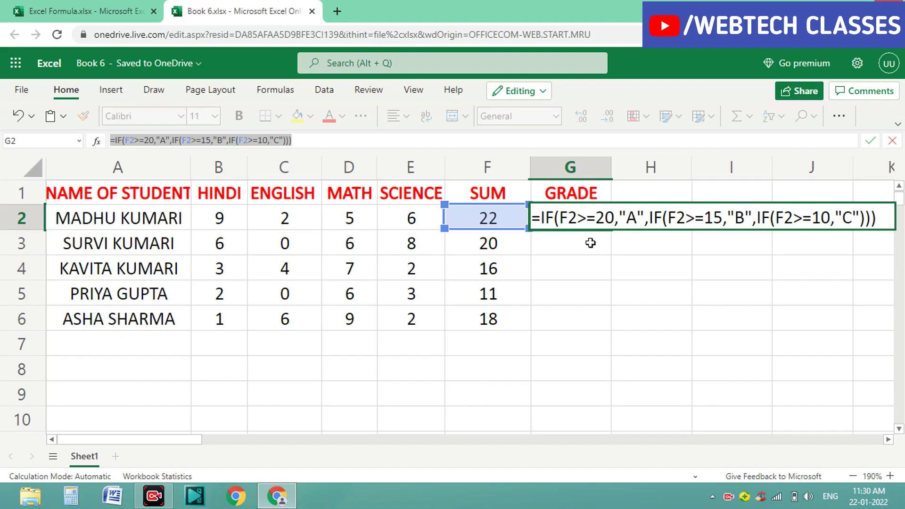
pyautogui.press('Return')
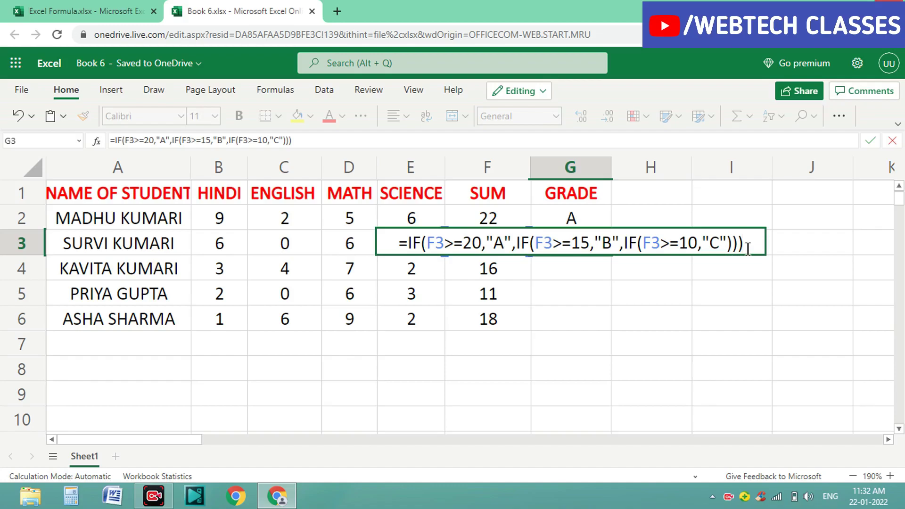
# Confirm the grade formula in G3 and check the formulas in G2 and G3.
pyautogui.press('Return')
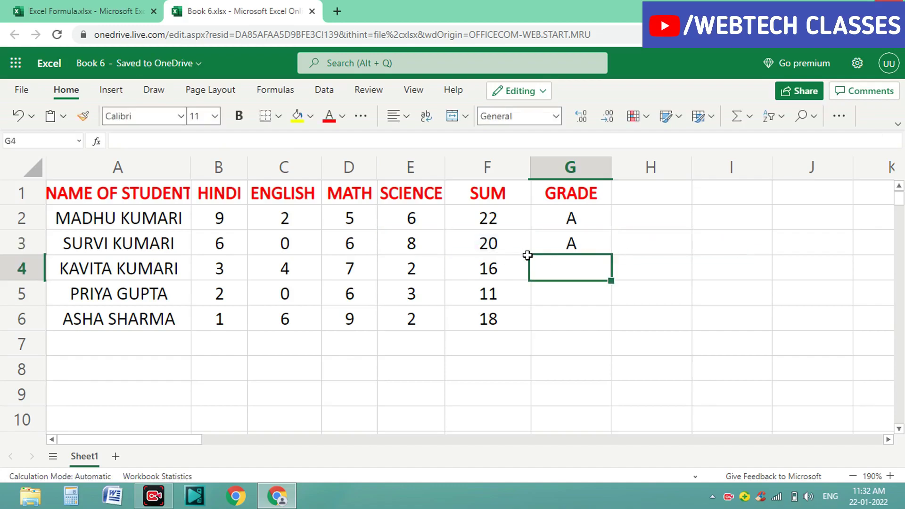
pyautogui.click(552, 249)
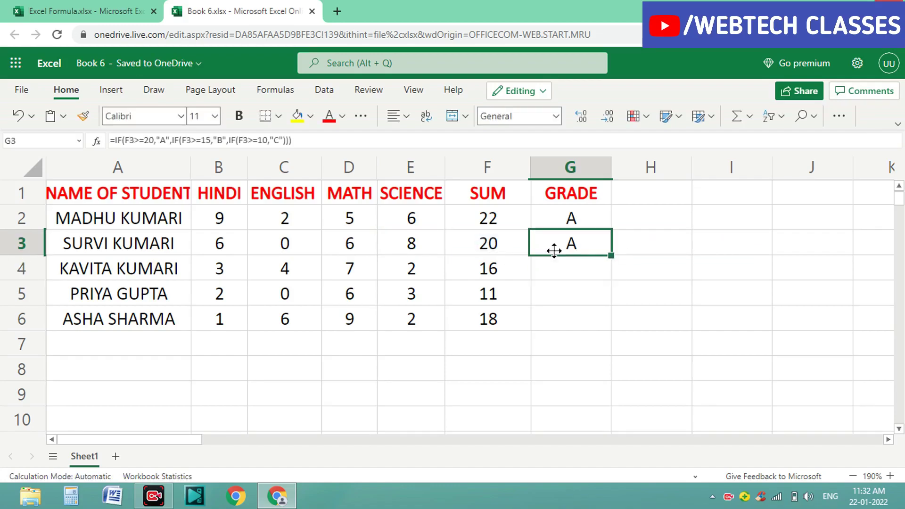
pyautogui.click(580, 220)
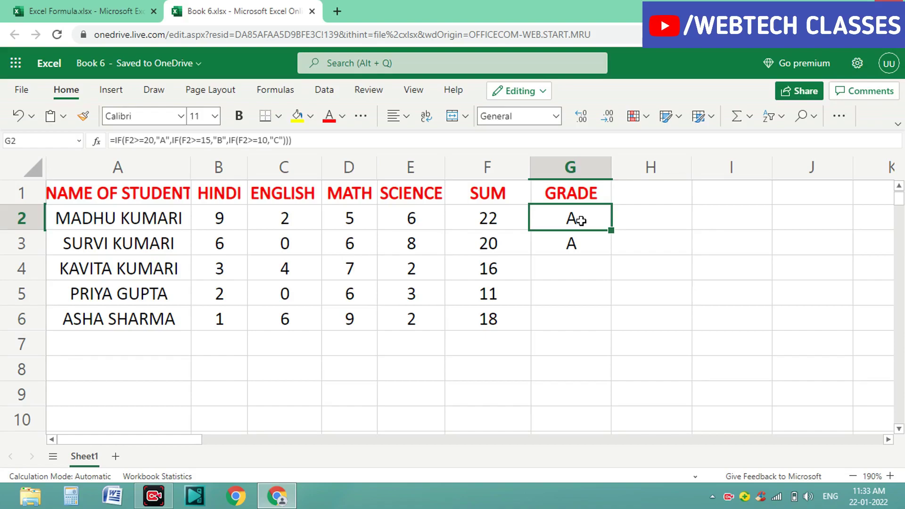
pyautogui.click(581, 246)
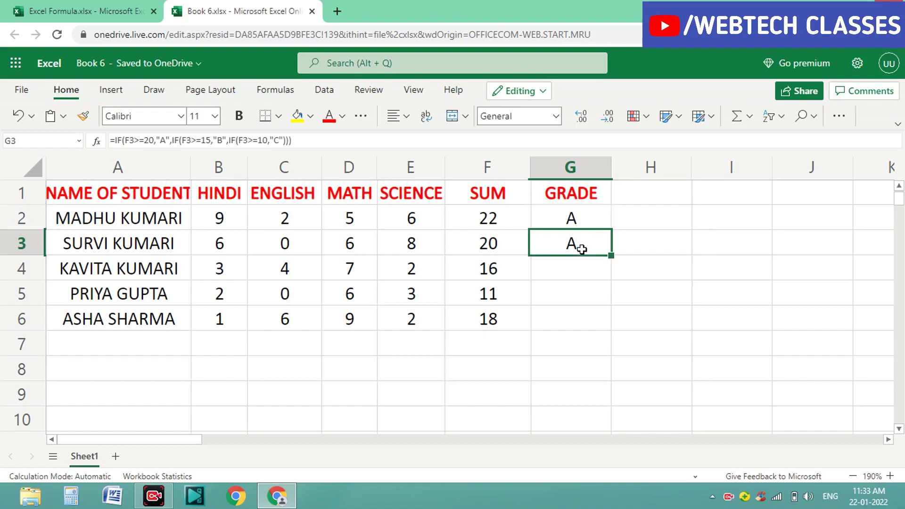
pyautogui.click(583, 219)
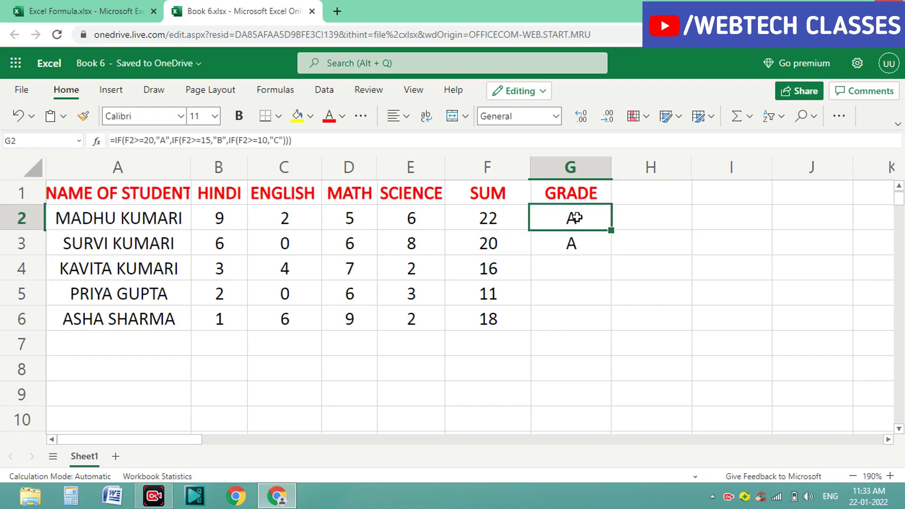
# Fill the G2:G3 grade formulas down to G6, giving A, A, B, C, B.
pyautogui.moveTo(577, 225); pyautogui.dragTo(578, 244)
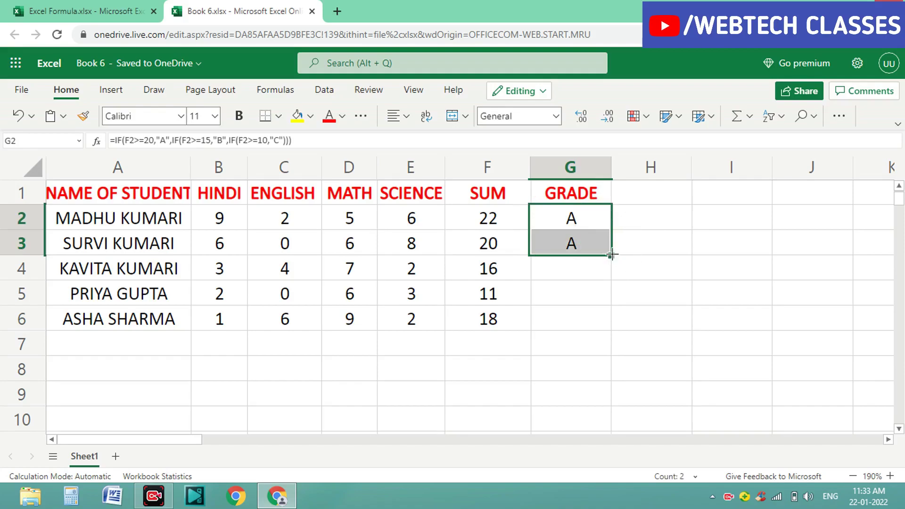
pyautogui.moveTo(611, 255); pyautogui.dragTo(609, 315)
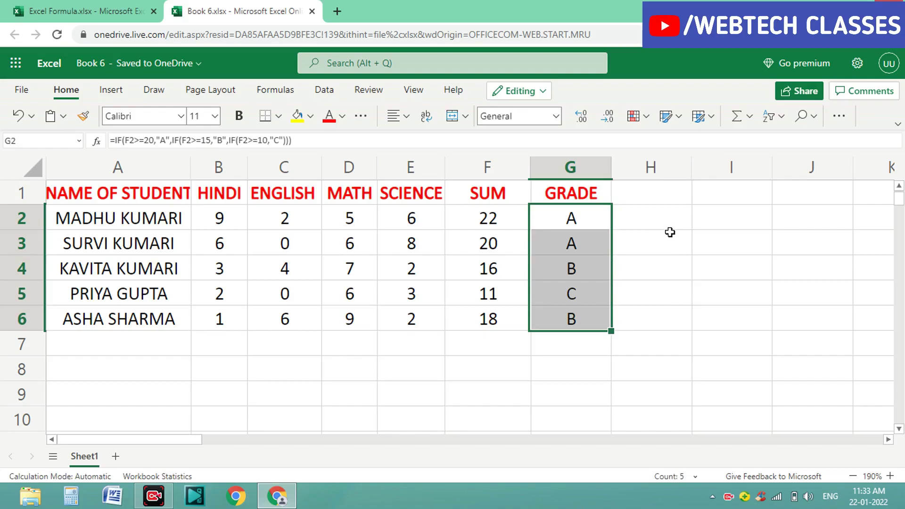
pyautogui.click(657, 220)
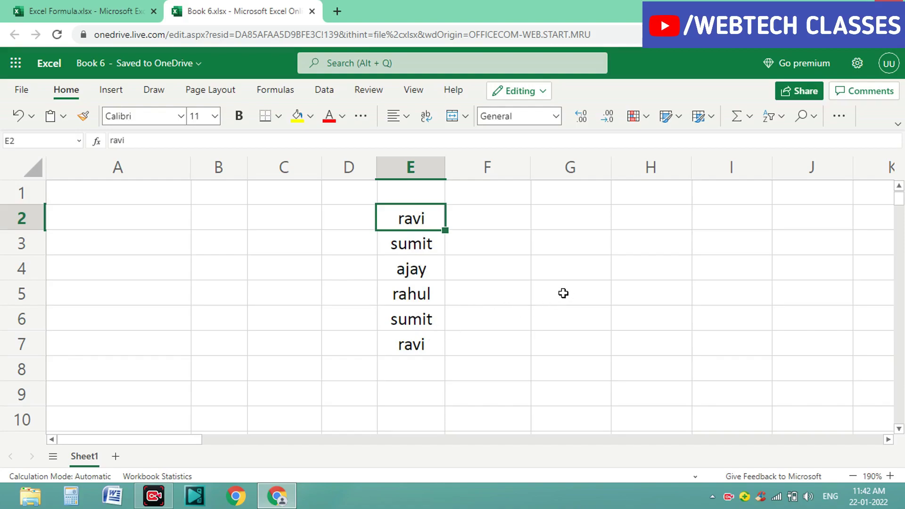
# Enter =COUNTIF(E2:E7,"ravi") in G4, returning 2, and check the formula.
pyautogui.click(551, 274)
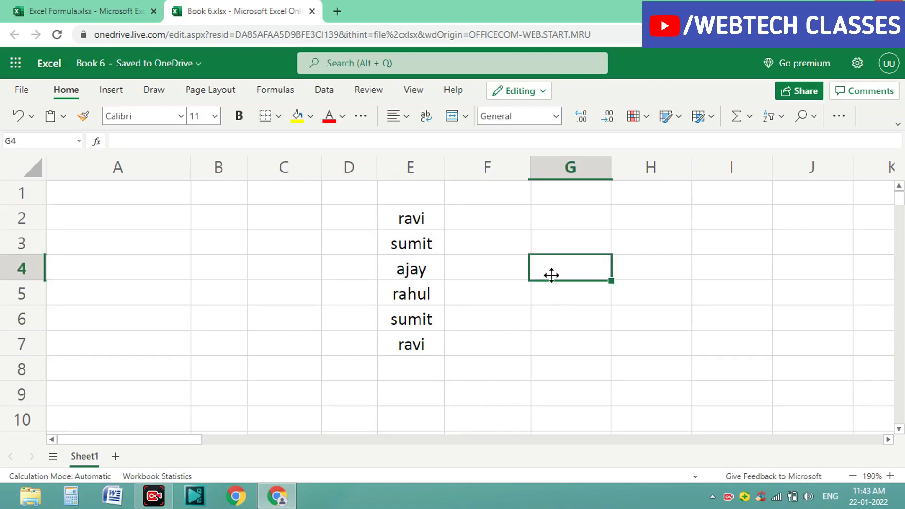
pyautogui.write('=')
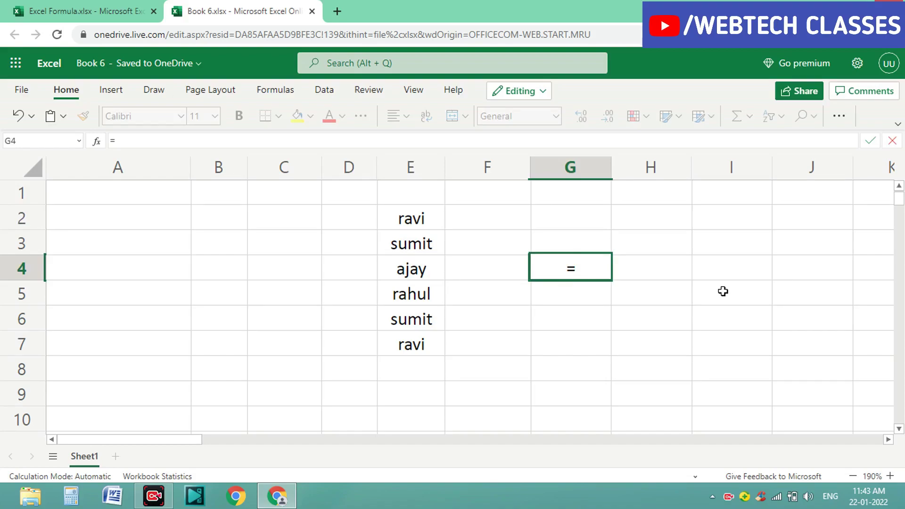
pyautogui.write('count')
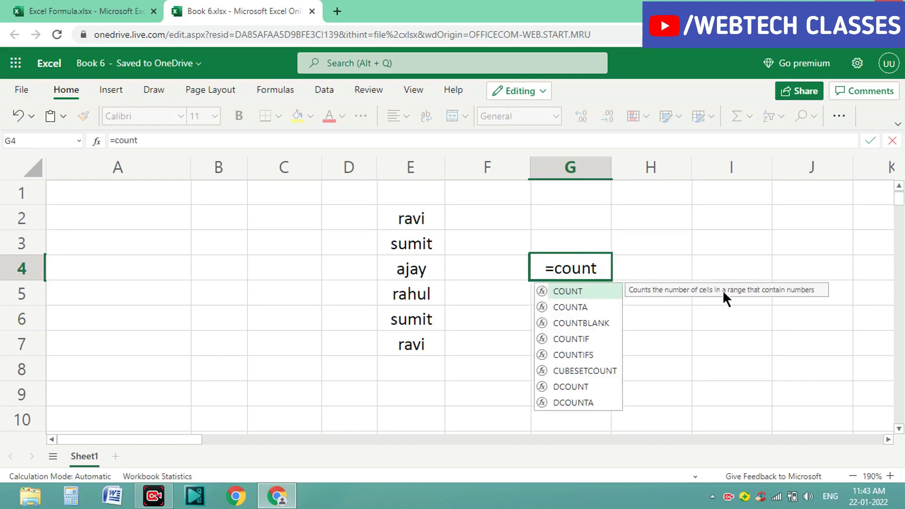
pyautogui.write('if')
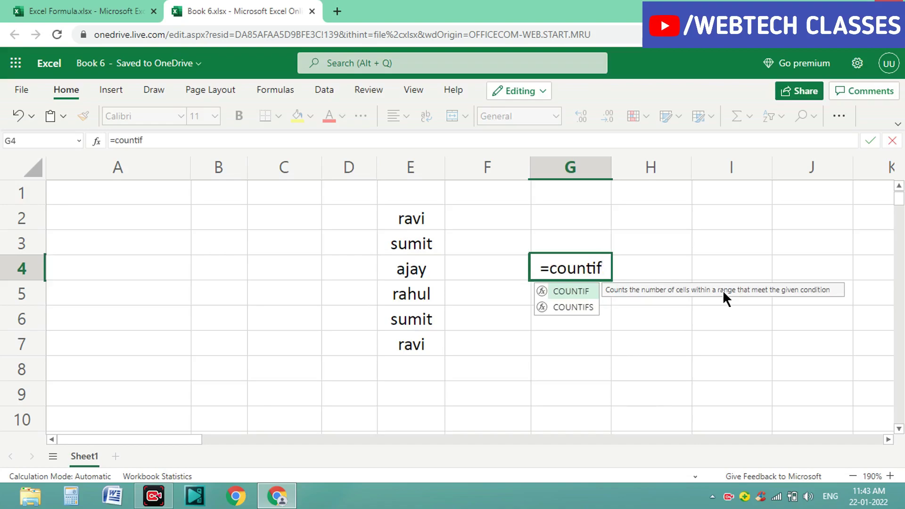
pyautogui.write('(')
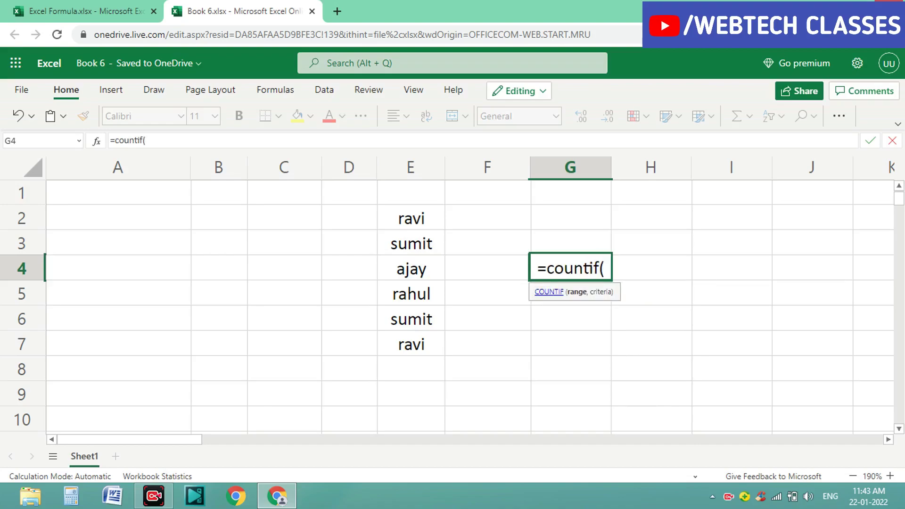
pyautogui.click(407, 218)
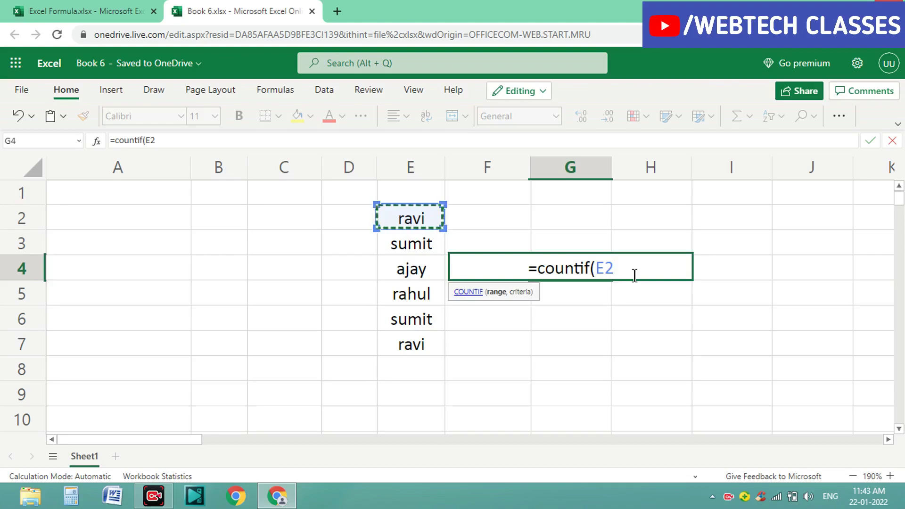
pyautogui.write(':')
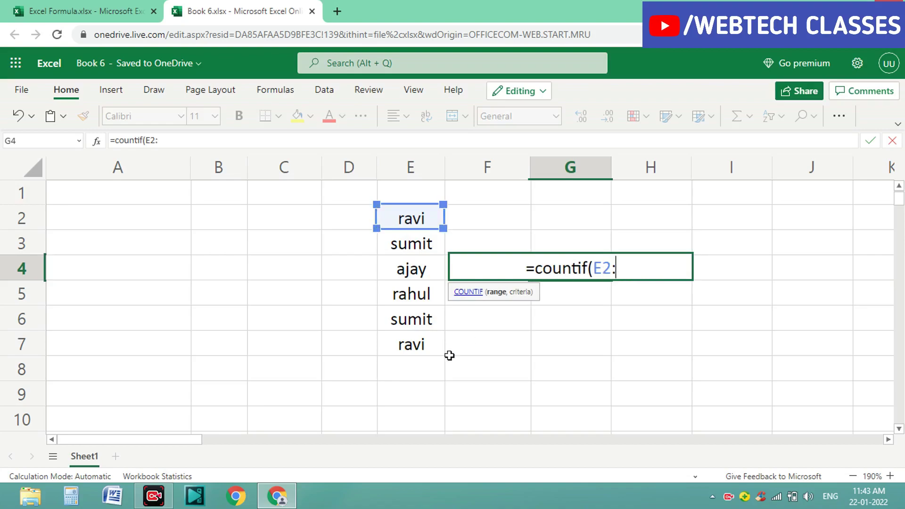
pyautogui.click(422, 346)
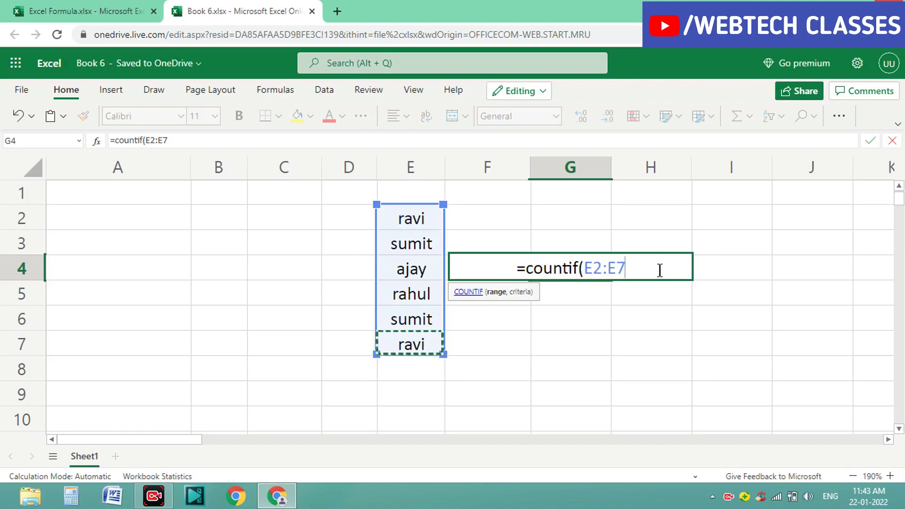
pyautogui.write(',')
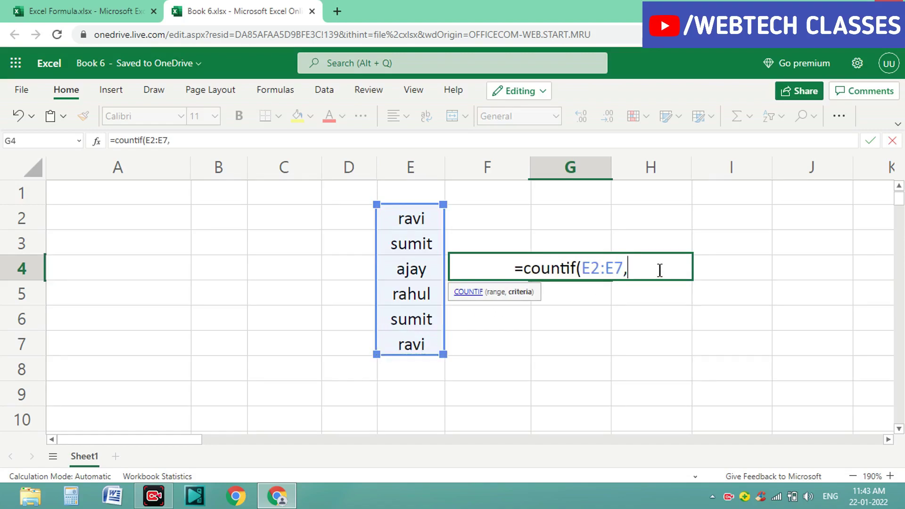
pyautogui.write('"')
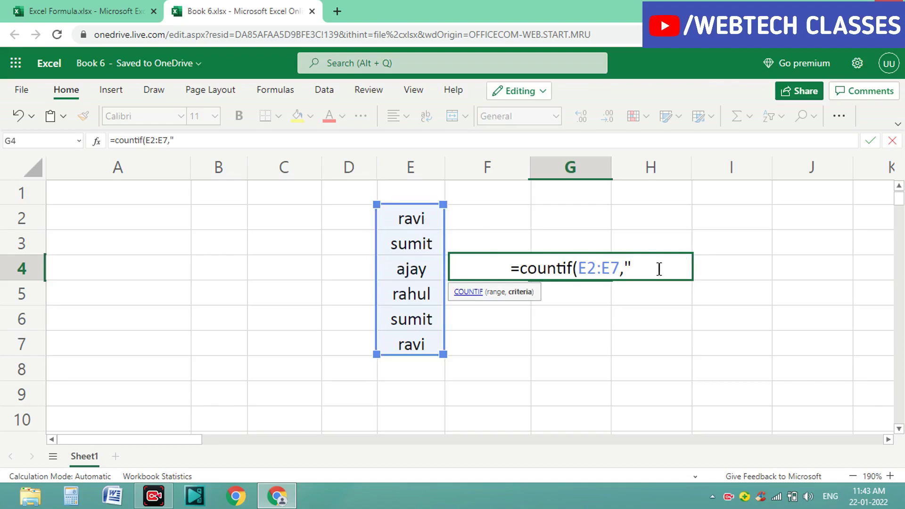
pyautogui.write('ravi')
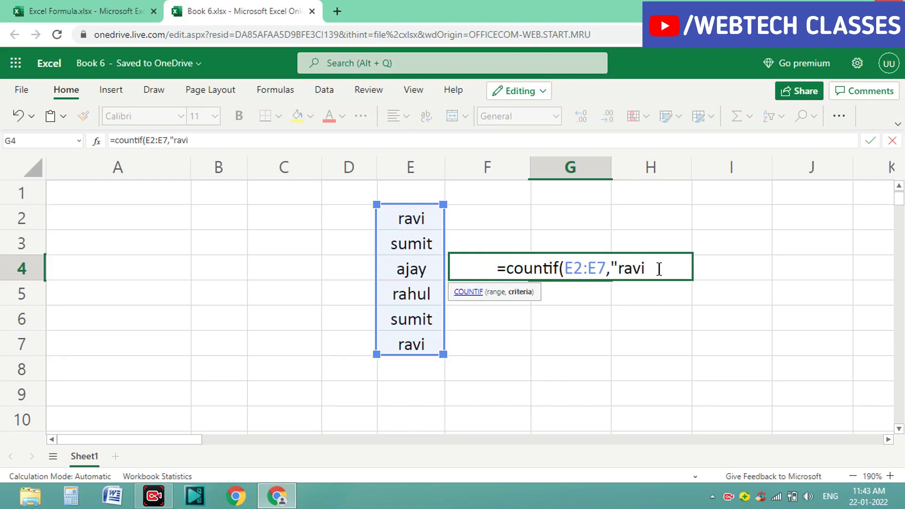
pyautogui.write('"')
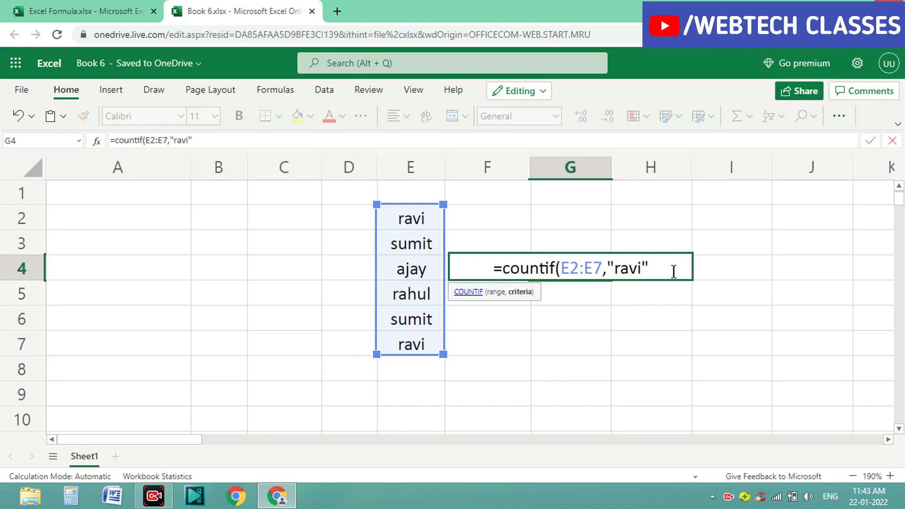
pyautogui.write(')')
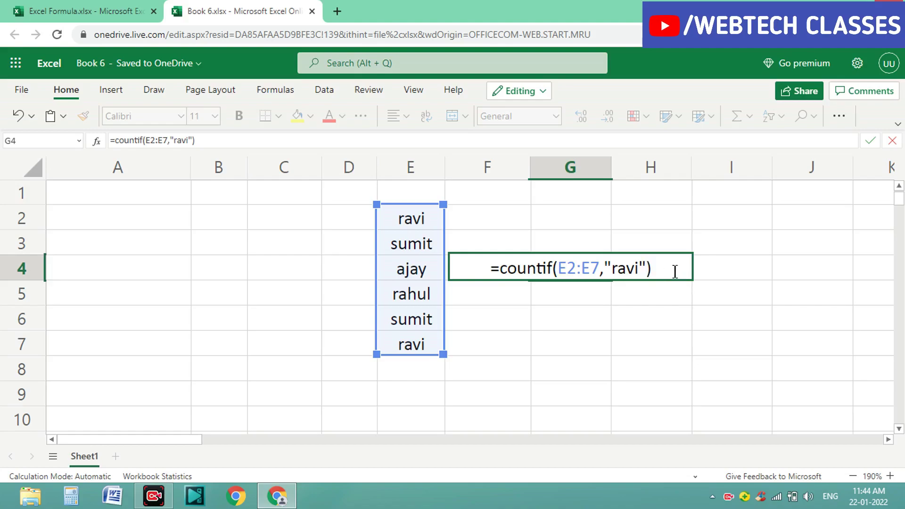
pyautogui.press('Return')
pyautogui.click(597, 265)
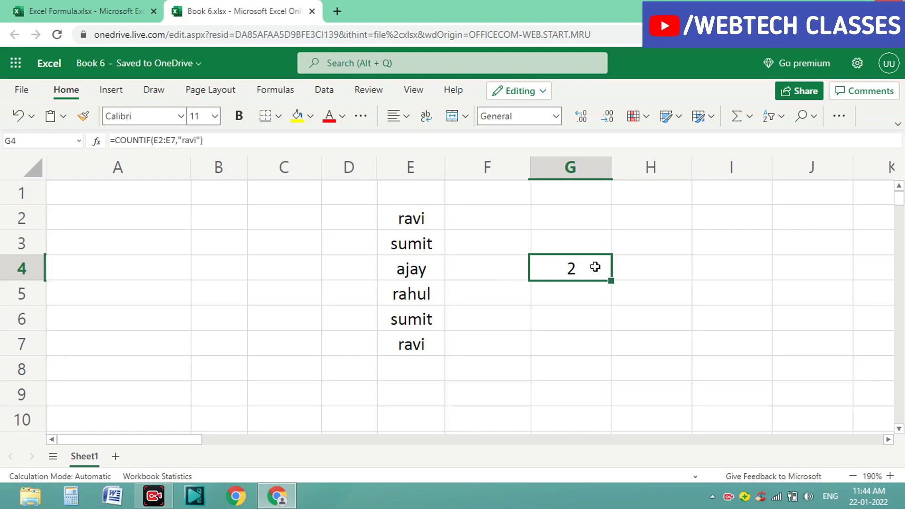
# Enter =COUNTIF(E2:E7,"sumit") in G5 with a quoted criterion, returning 2.
pyautogui.click(587, 297)
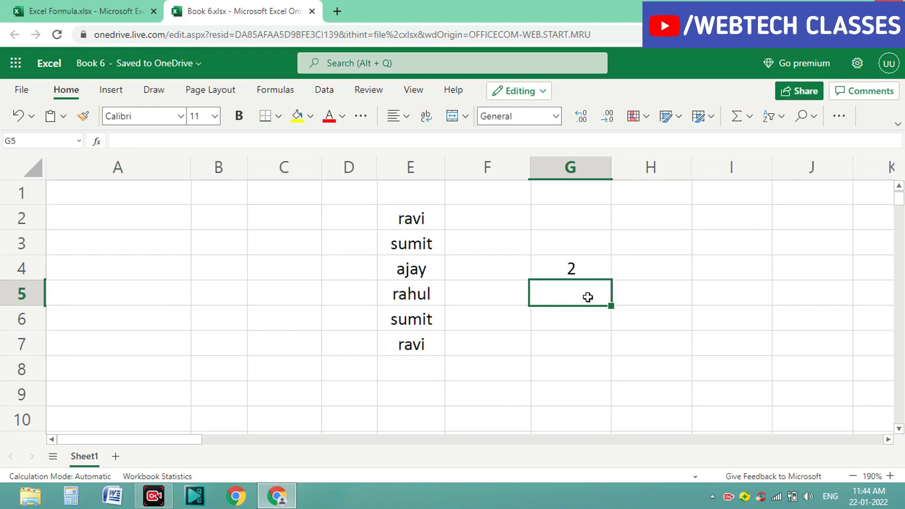
pyautogui.write('=co')
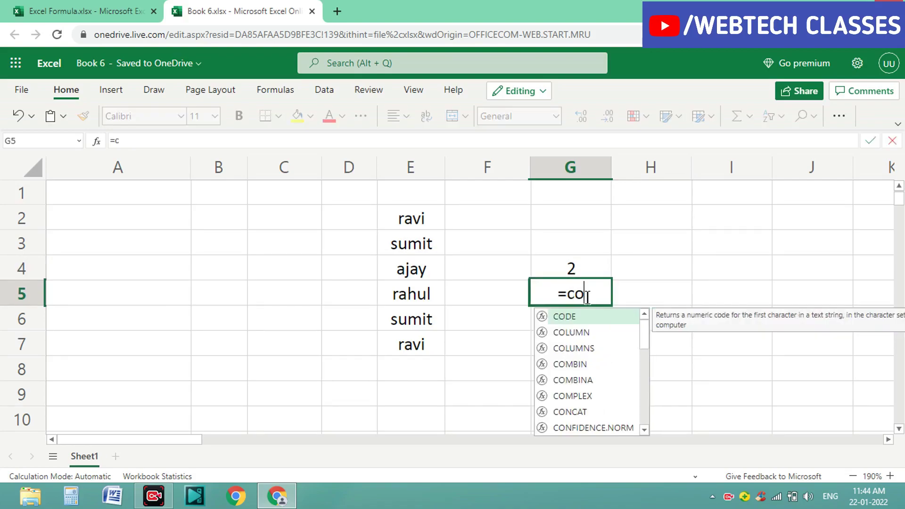
pyautogui.write('untif')
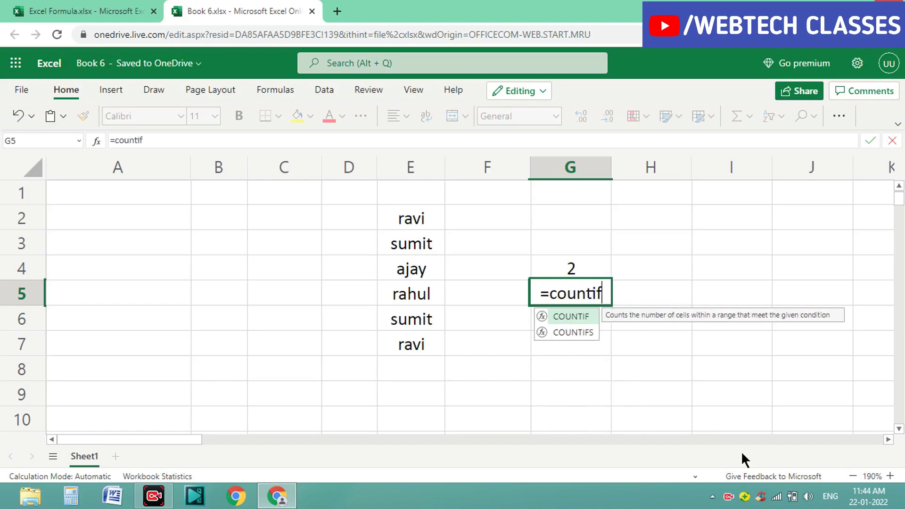
pyautogui.write('(')
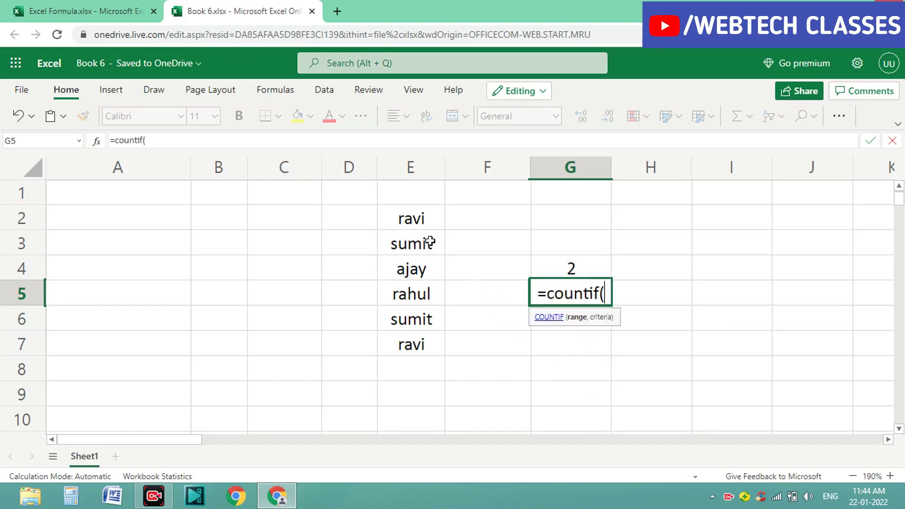
pyautogui.click(419, 220)
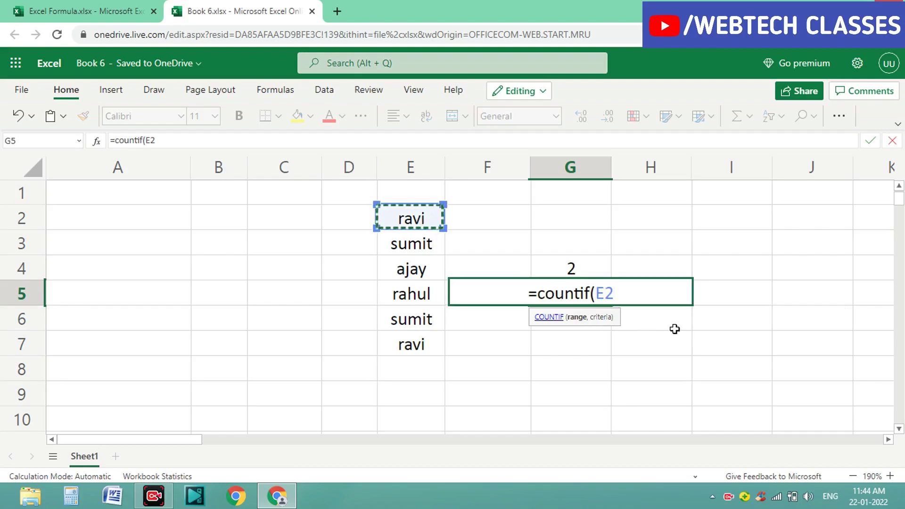
pyautogui.write(':')
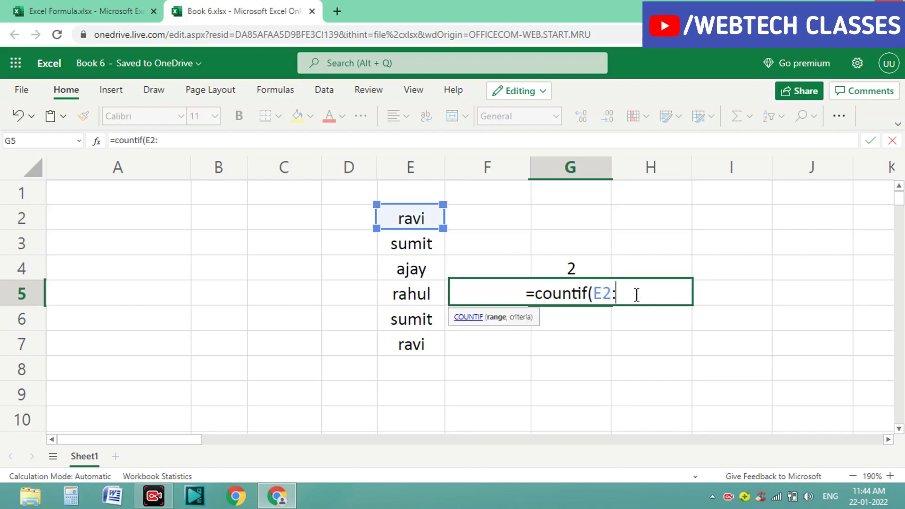
pyautogui.click(406, 351)
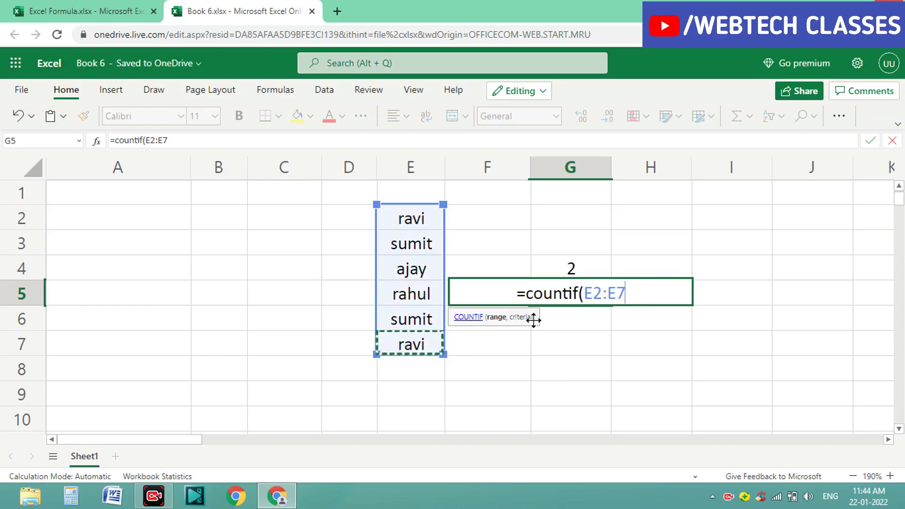
pyautogui.write(',')
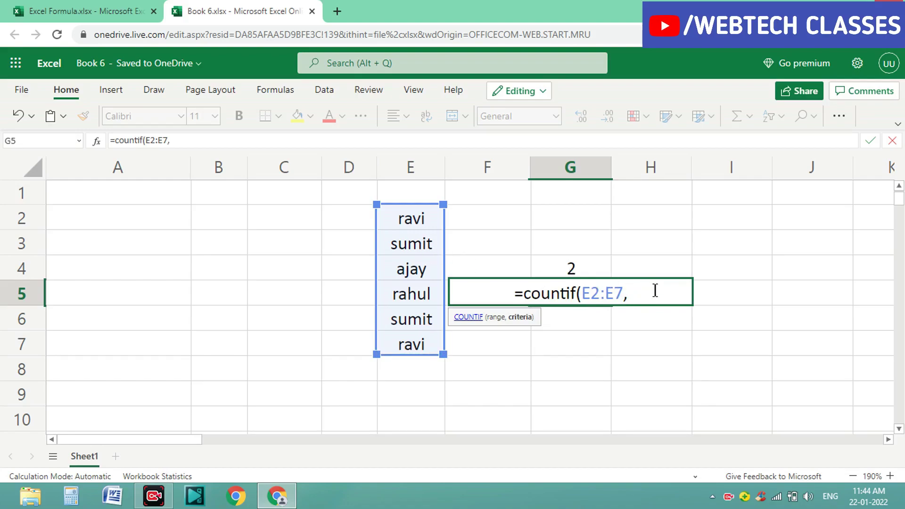
pyautogui.write('sumit')
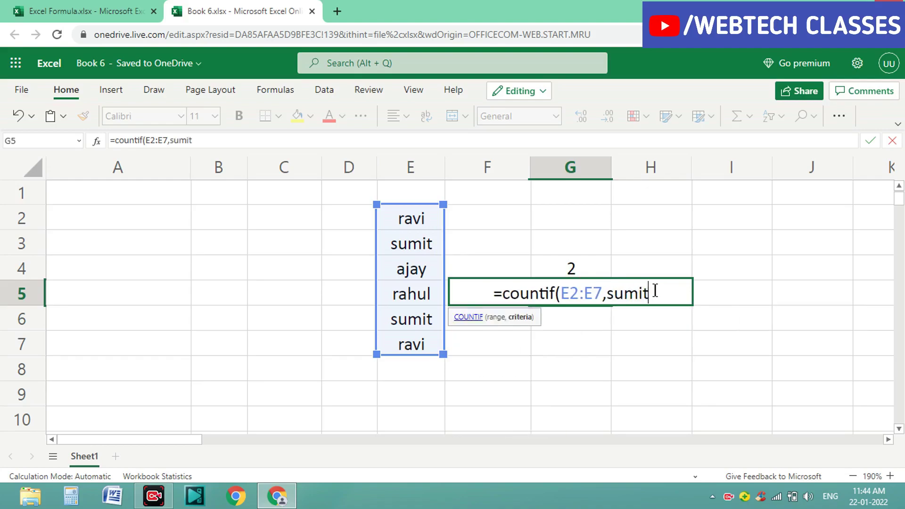
pyautogui.press('BackSpace')
pyautogui.press('BackSpace')
pyautogui.press('BackSpace')
pyautogui.press('BackSpace')
pyautogui.press('BackSpace')
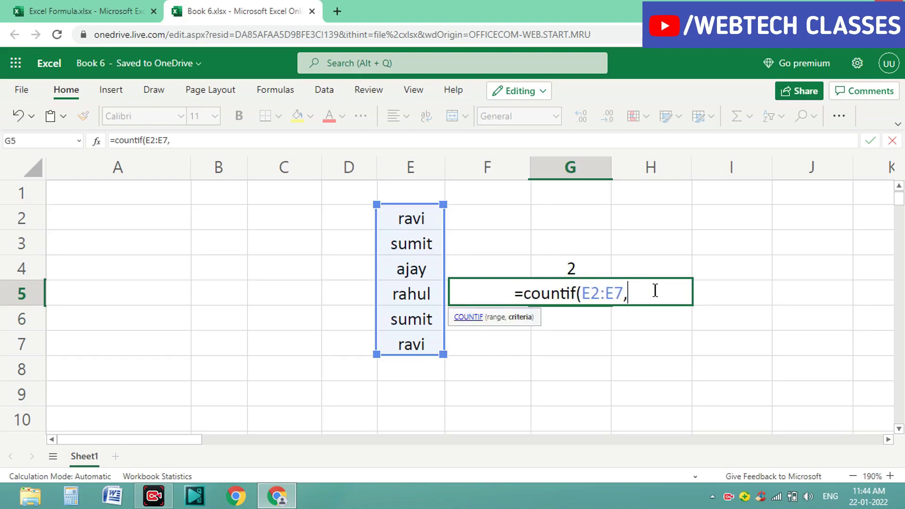
pyautogui.write('"')
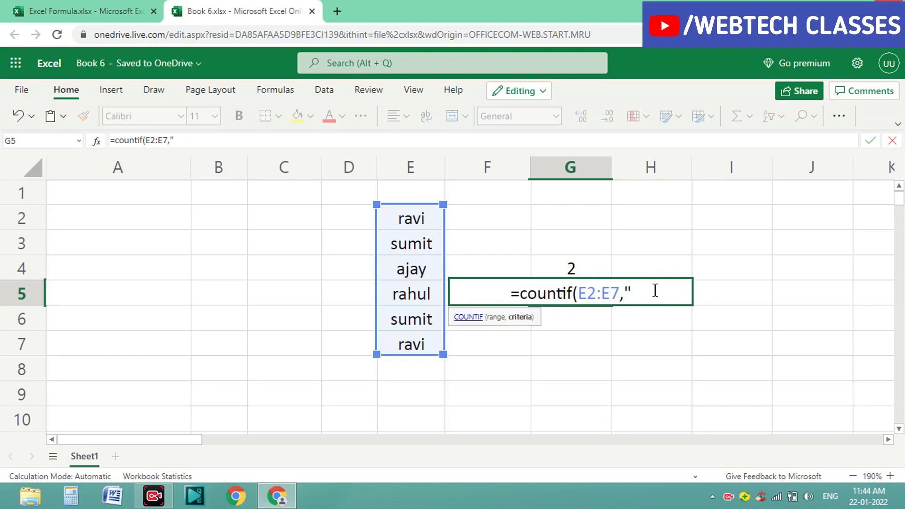
pyautogui.write('sumit')
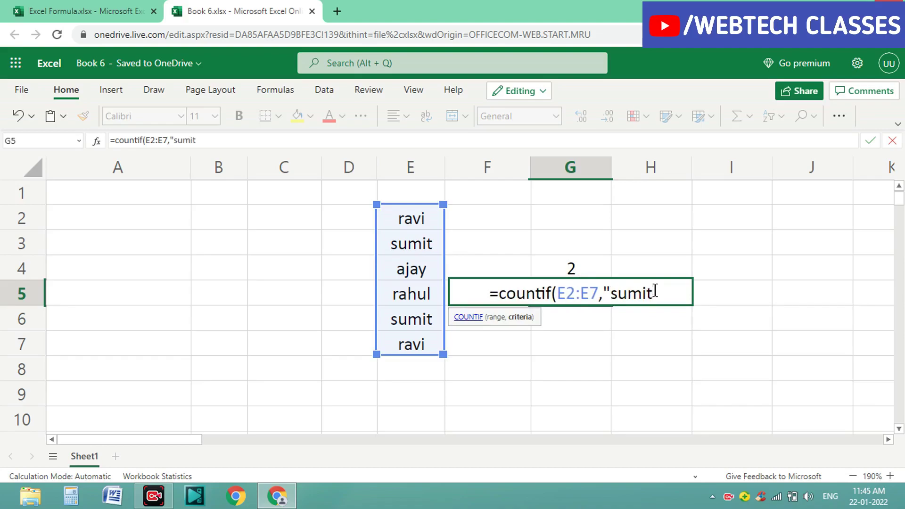
pyautogui.write('"')
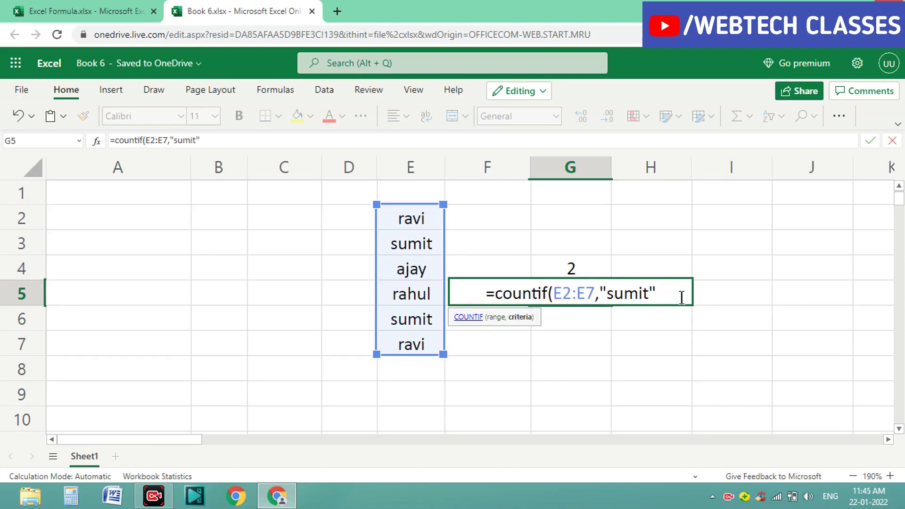
pyautogui.write(')')
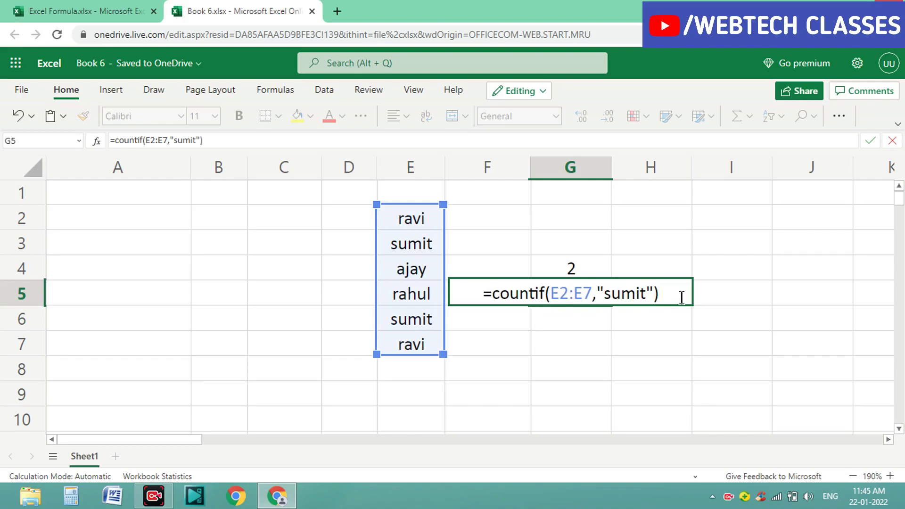
pyautogui.press('Return')
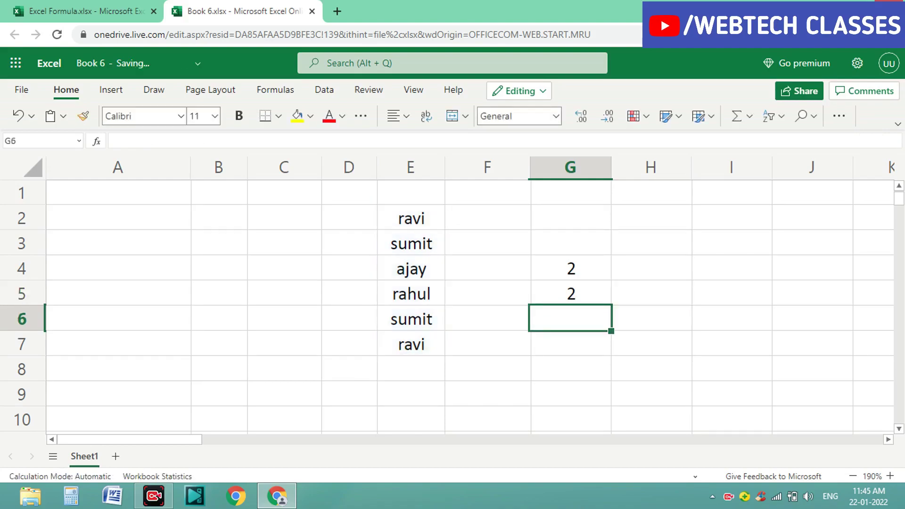
pyautogui.click(584, 288)
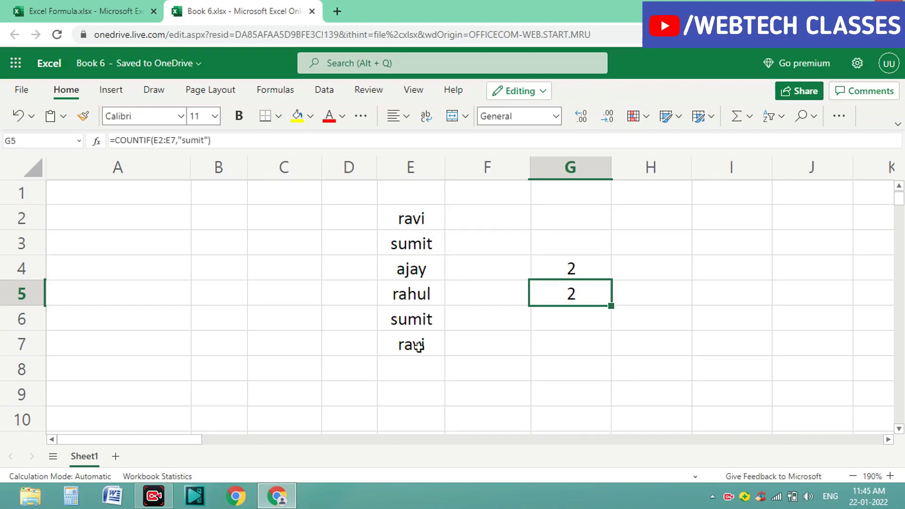
# Enter =COUNTIF(E2:E7,"ajay") in G6, returning 1, and check the formula.
pyautogui.click(553, 325)
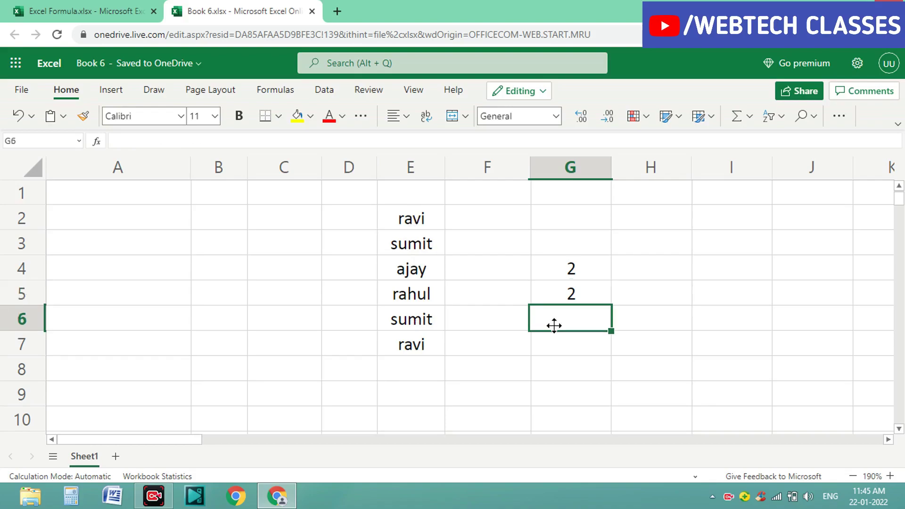
pyautogui.write('=')
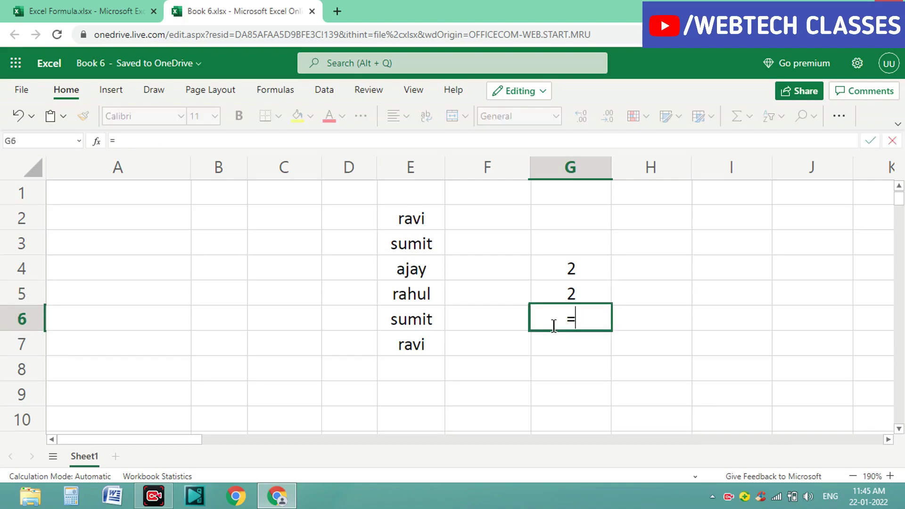
pyautogui.write('count')
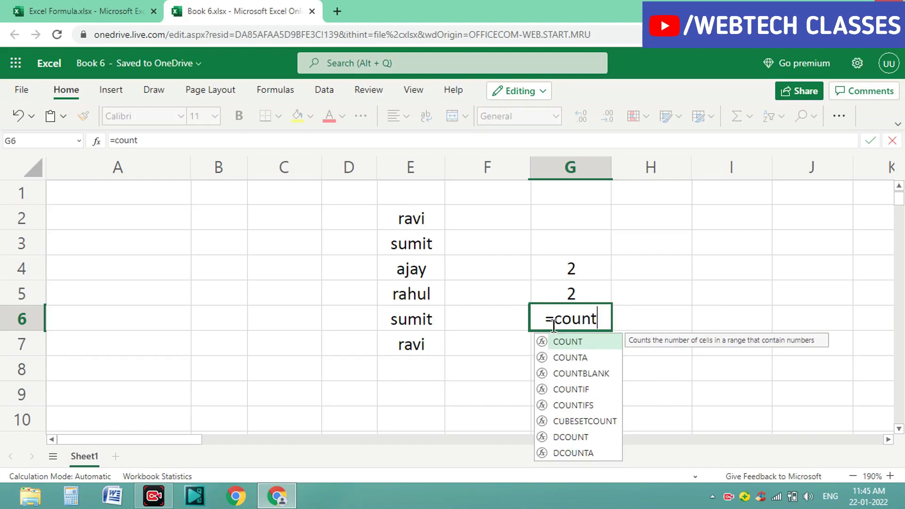
pyautogui.write('if')
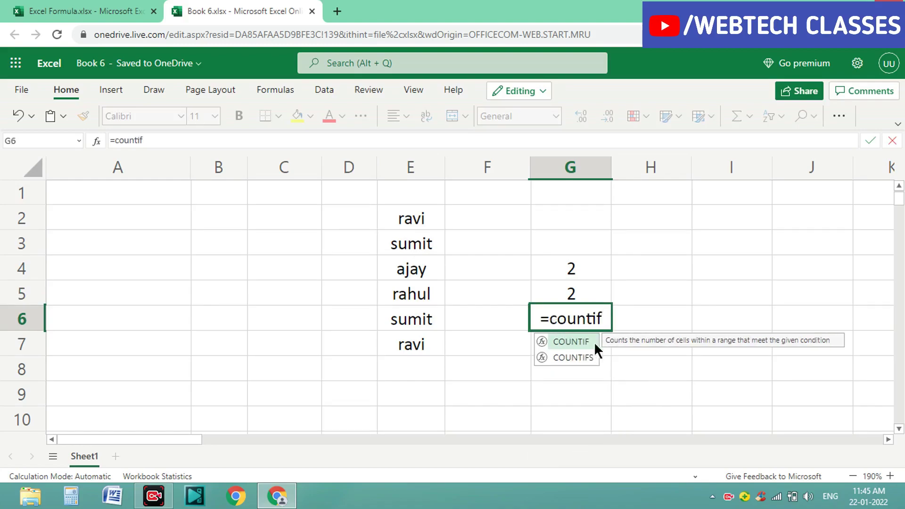
pyautogui.write('(')
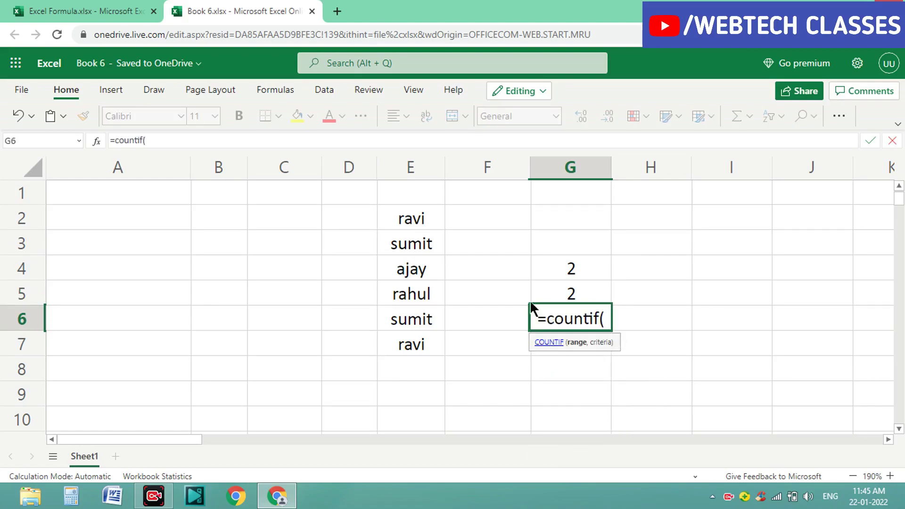
pyautogui.click(427, 221)
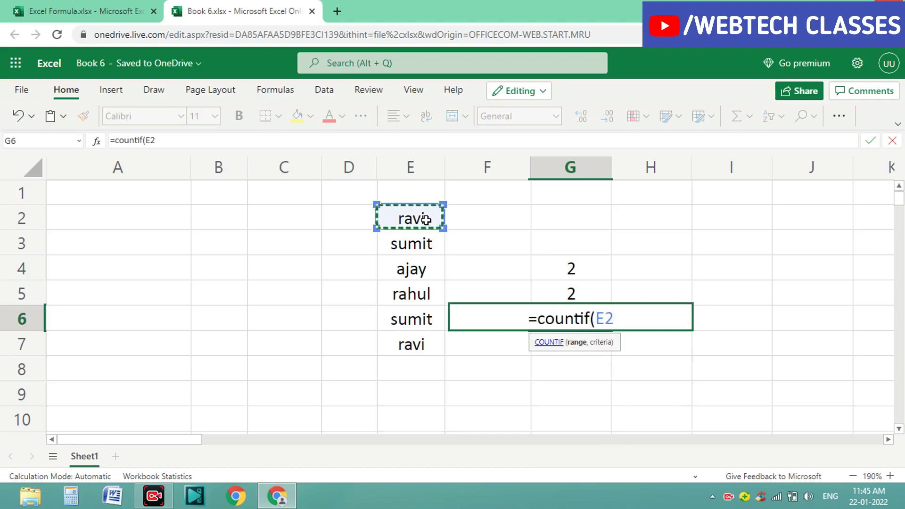
pyautogui.write(':')
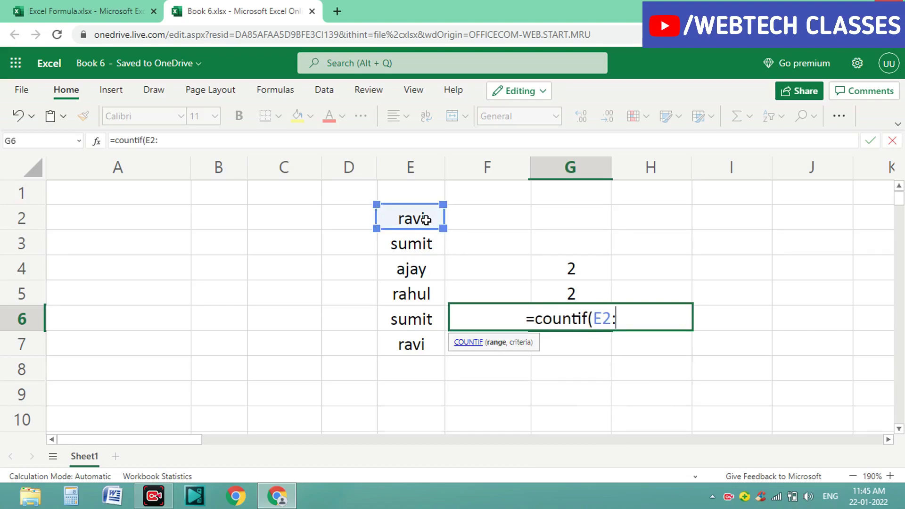
pyautogui.click(412, 347)
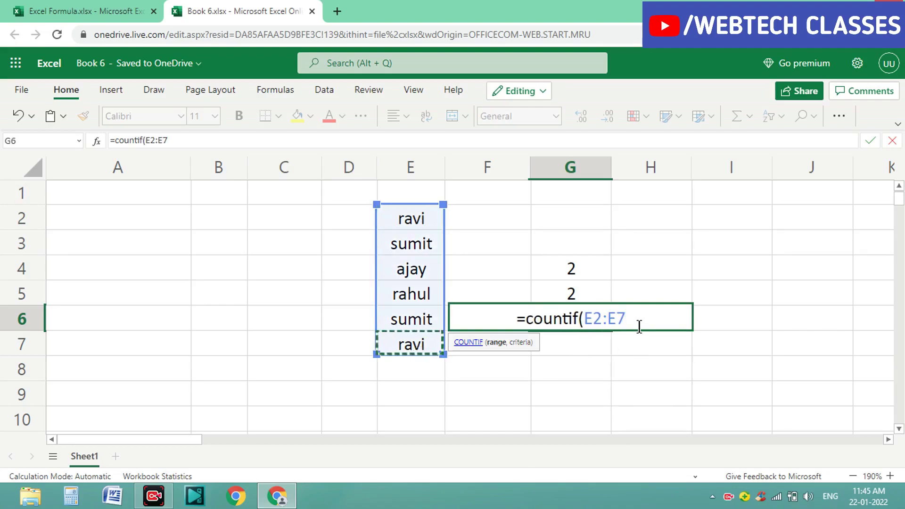
pyautogui.write(',')
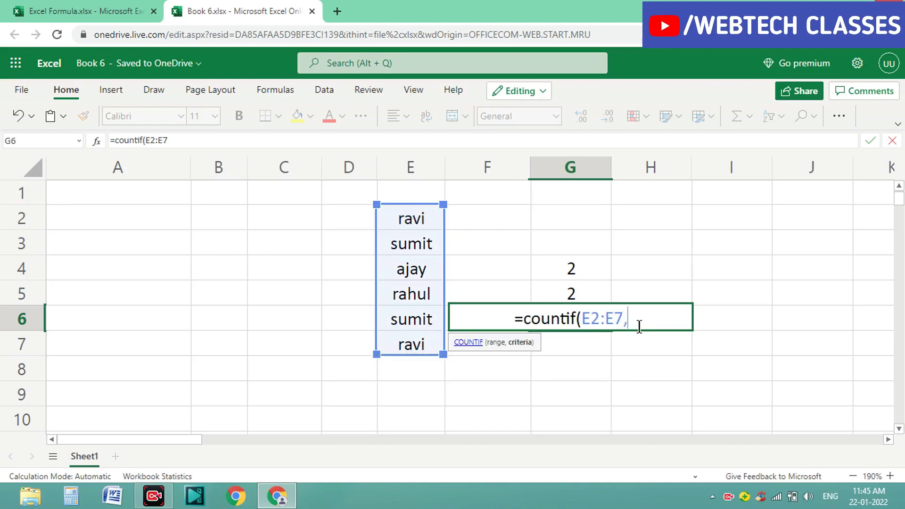
pyautogui.write('"')
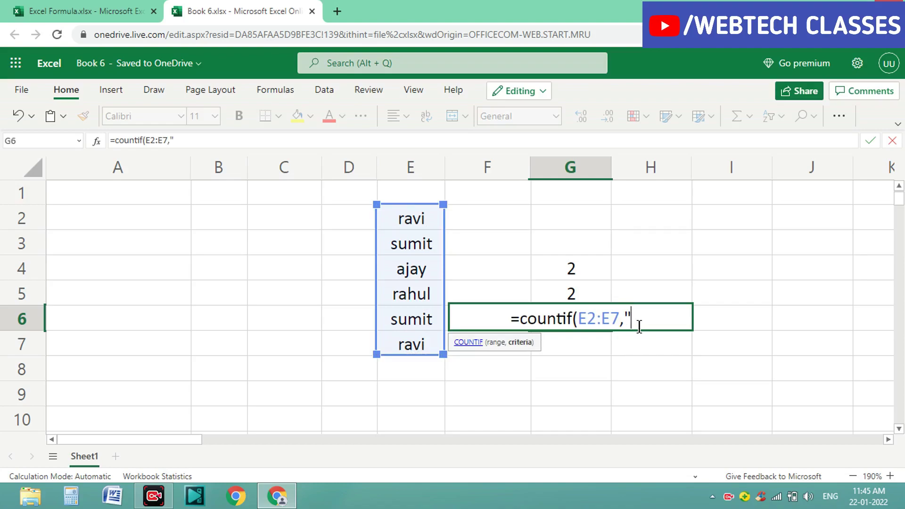
pyautogui.write('aja')
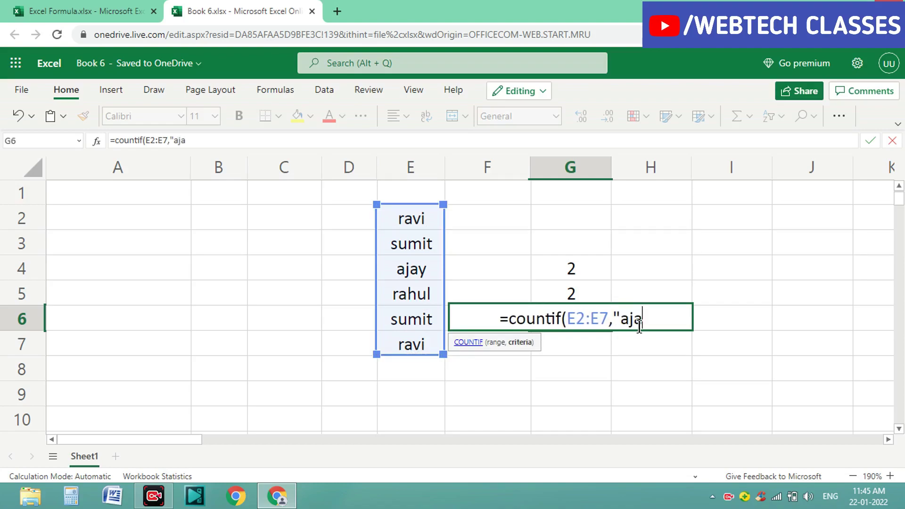
pyautogui.write('y')
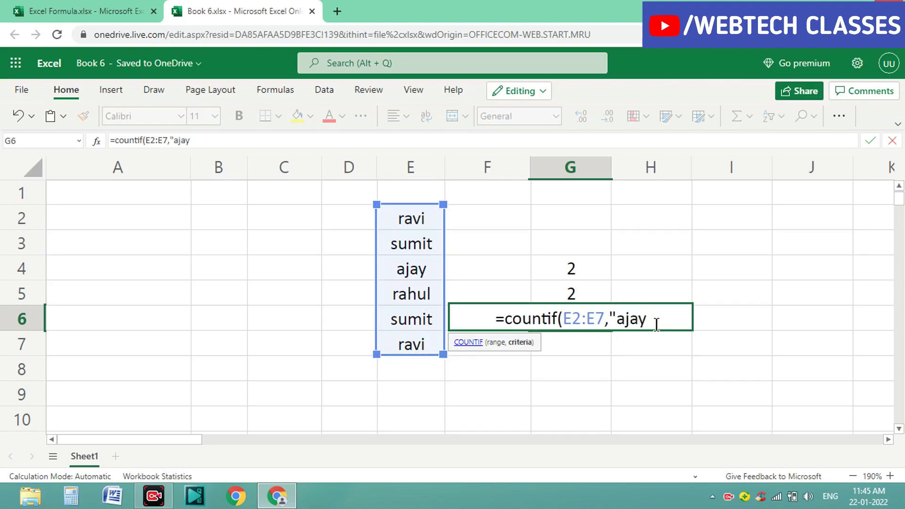
pyautogui.write('"')
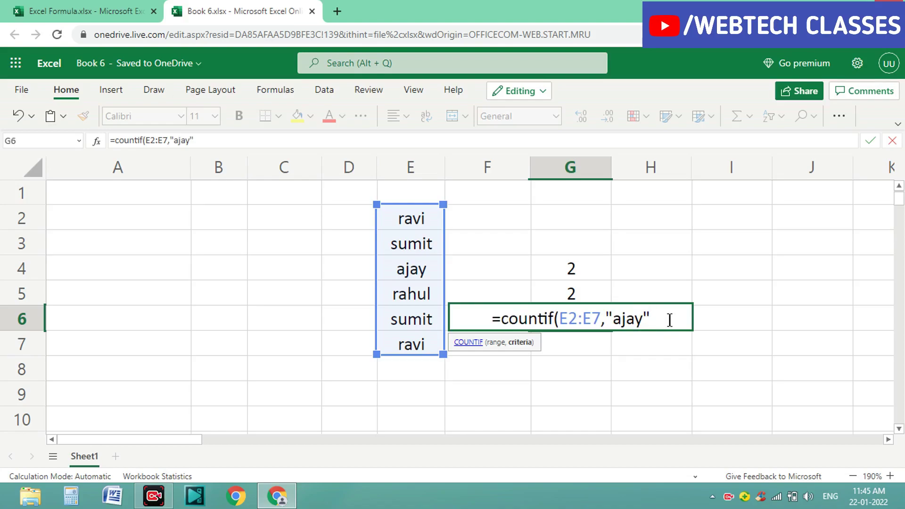
pyautogui.write(')')
pyautogui.press('Return')
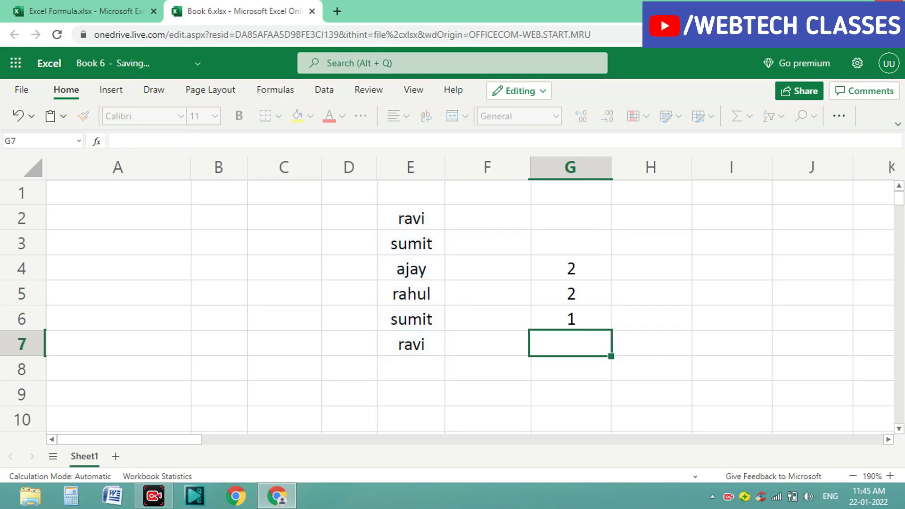
pyautogui.click(593, 319)
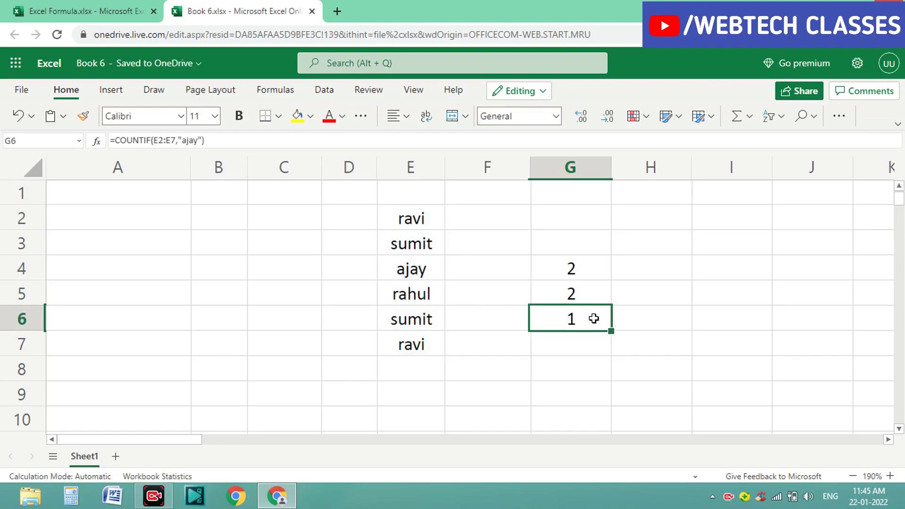
# Review the COUNTIF formulas for ravi, sumit and ajay in G4:G6.
pyautogui.click(586, 268)
pyautogui.click(585, 296)
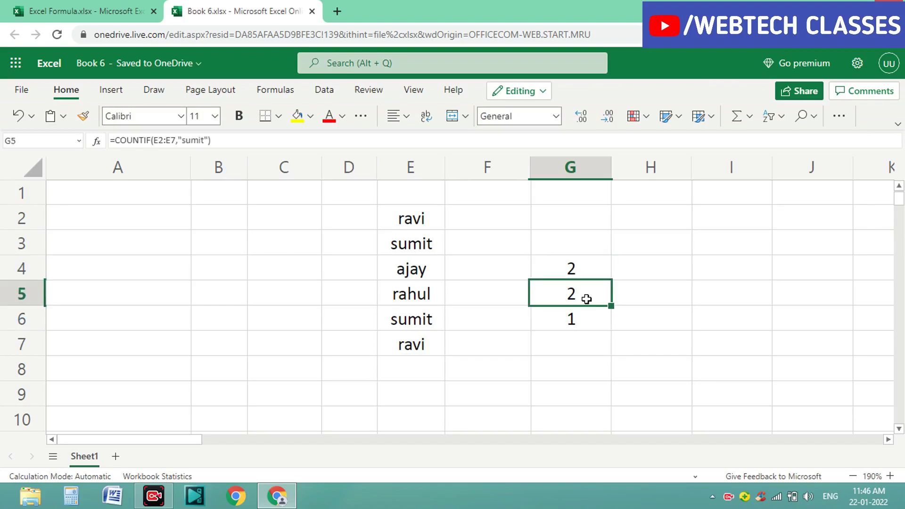
pyautogui.click(589, 319)
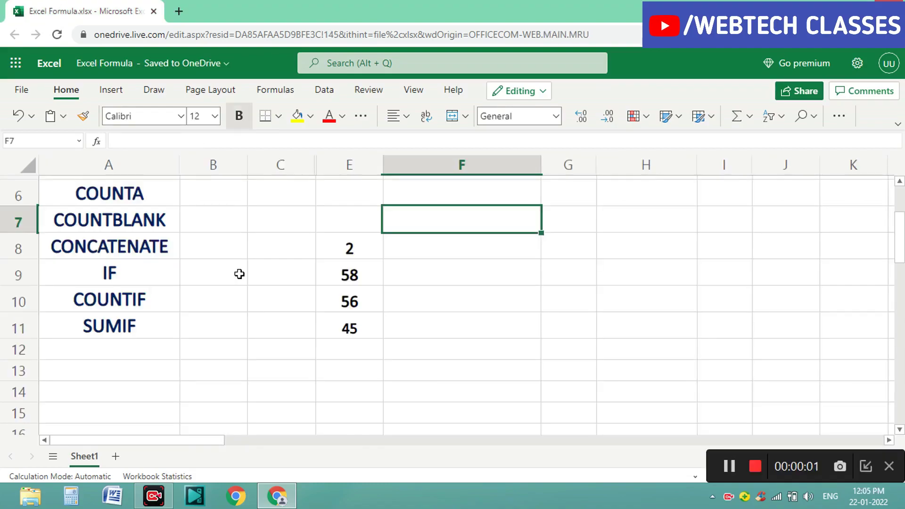
pyautogui.click(114, 335)
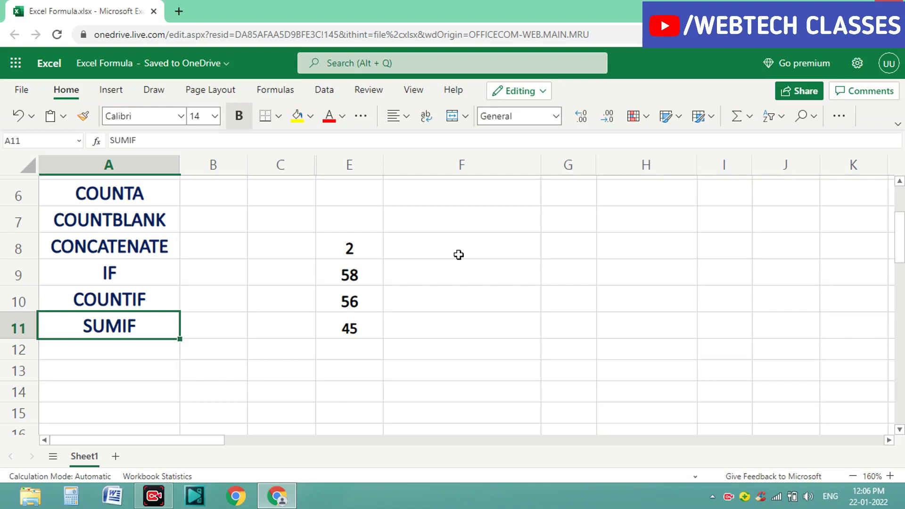
# Enter =SUMIF(E8:E11,">50") in F8 to total the values over 50 as 114.
pyautogui.click(457, 251)
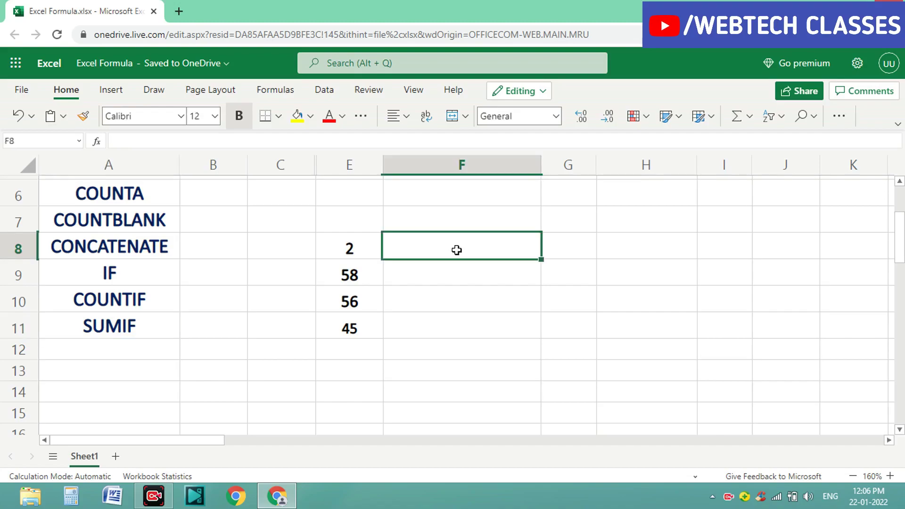
pyautogui.write('=')
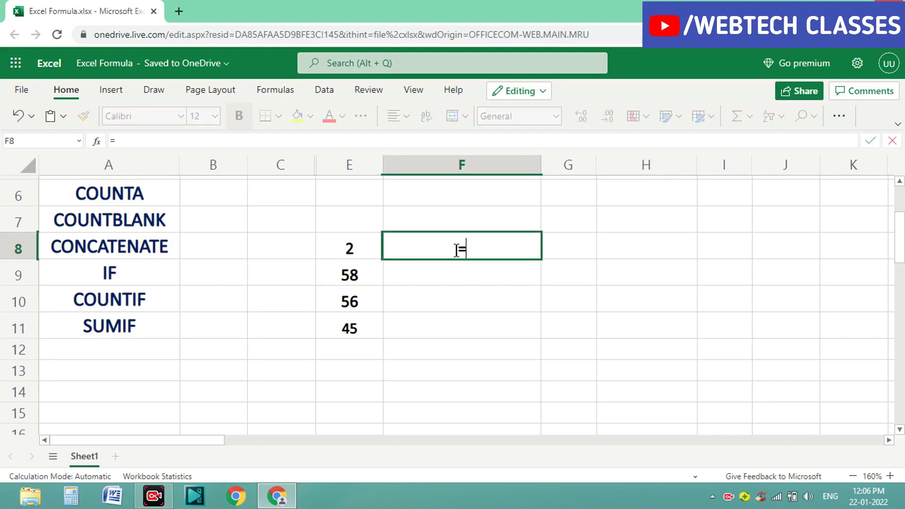
pyautogui.write('sumi')
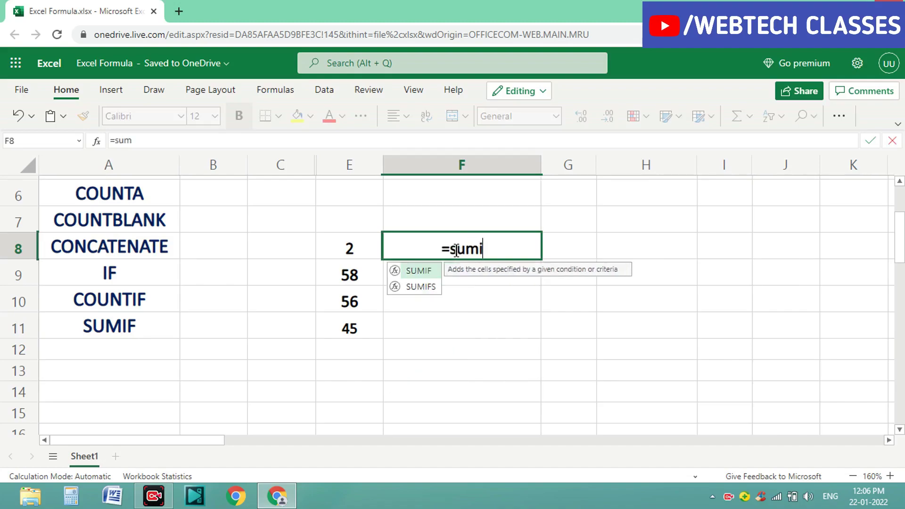
pyautogui.write('f')
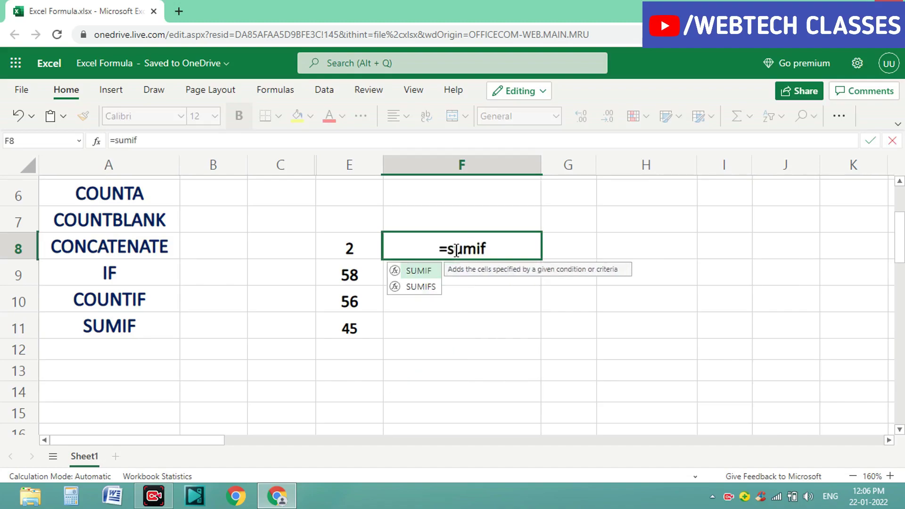
pyautogui.click(361, 243)
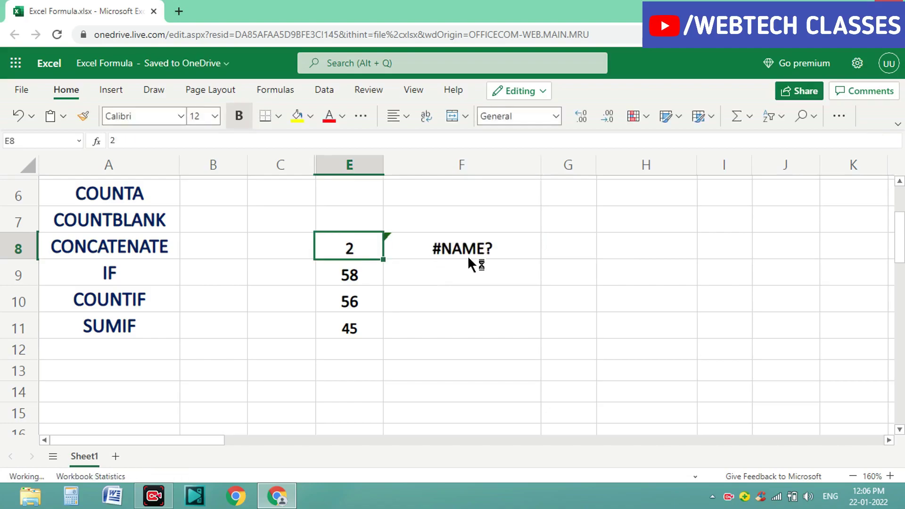
pyautogui.doubleClick(486, 248)
pyautogui.write('(')
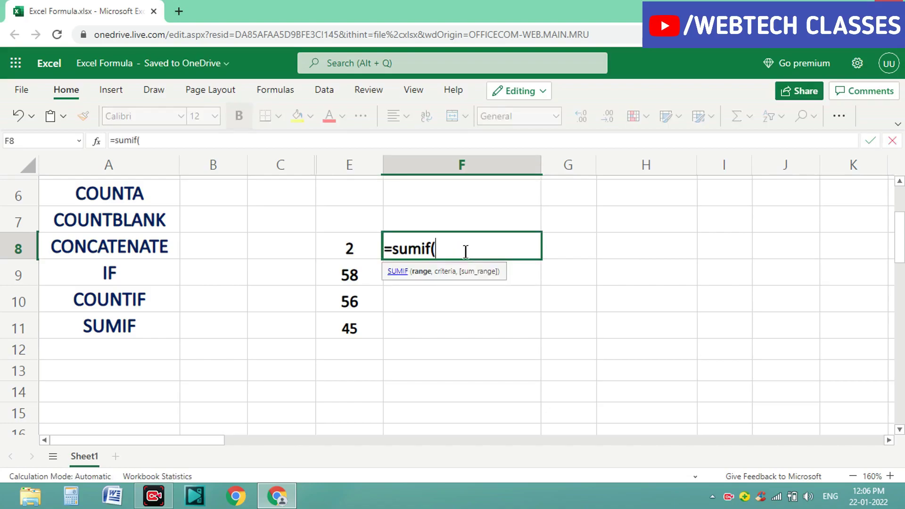
pyautogui.click(371, 247)
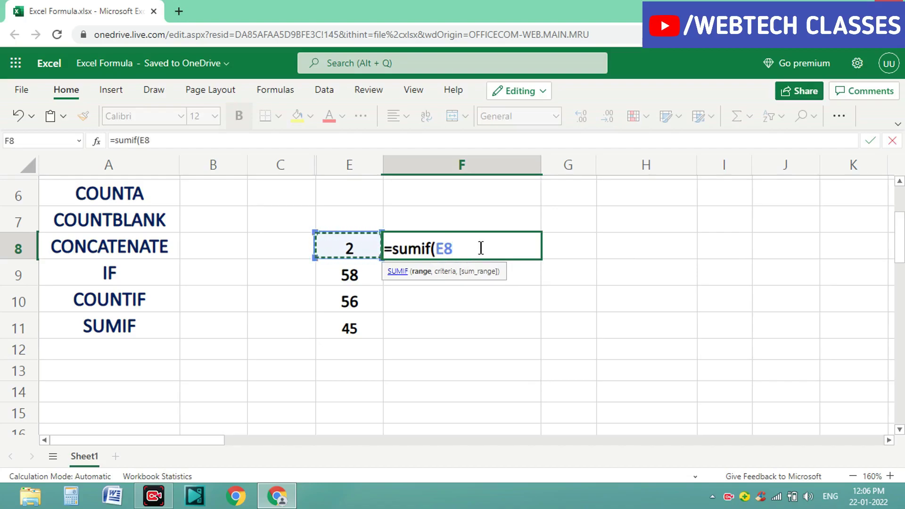
pyautogui.write(':')
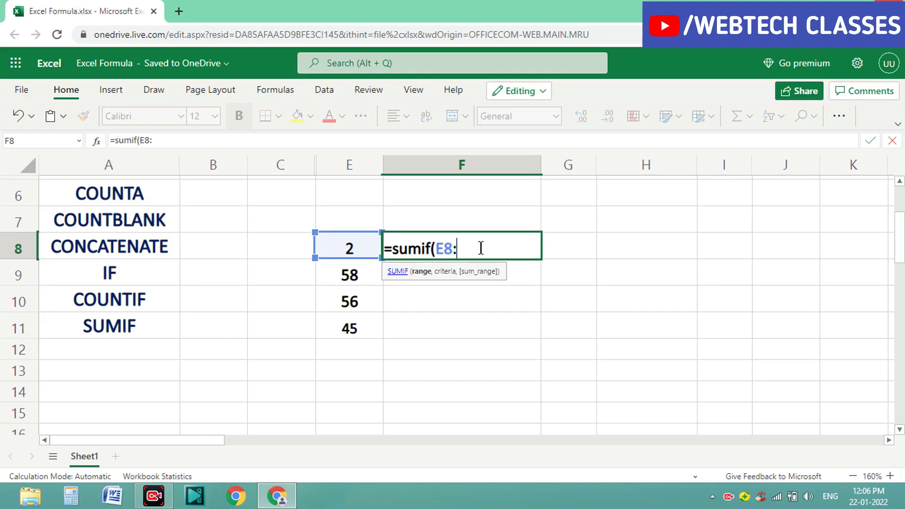
pyautogui.click(355, 329)
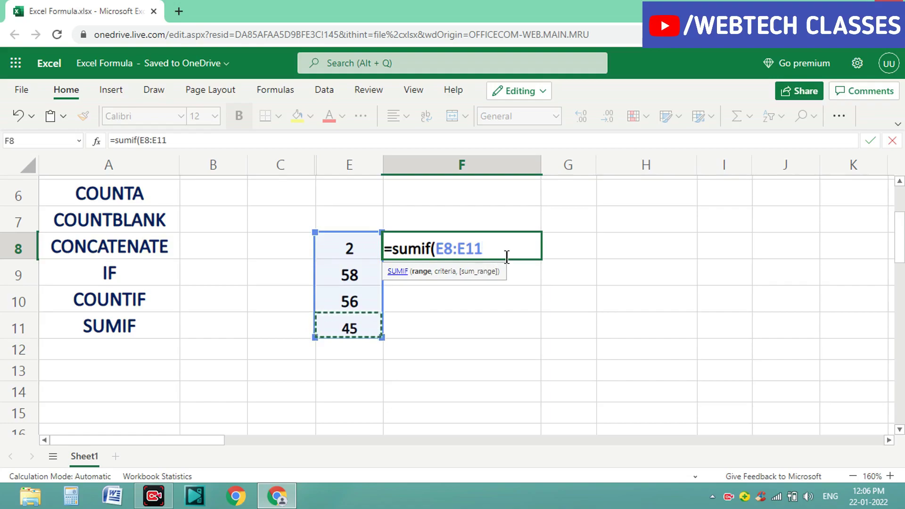
pyautogui.write(',')
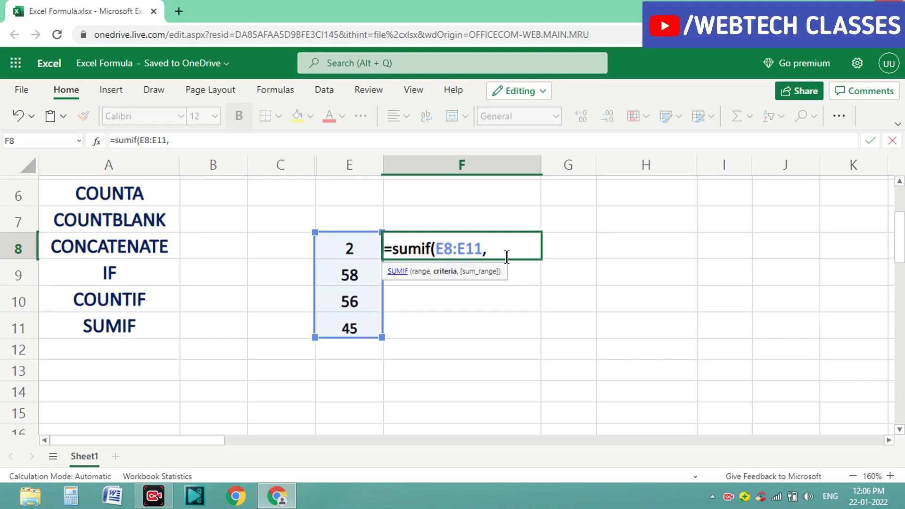
pyautogui.write('"')
pyautogui.write('>')
pyautogui.write('5')
pyautogui.write('0')
pyautogui.write('"')
pyautogui.write(')')
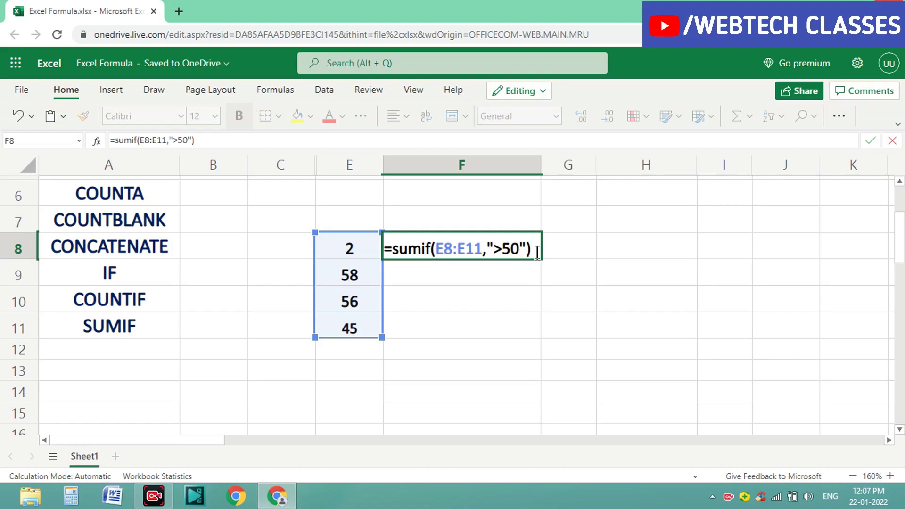
pyautogui.press('Return')
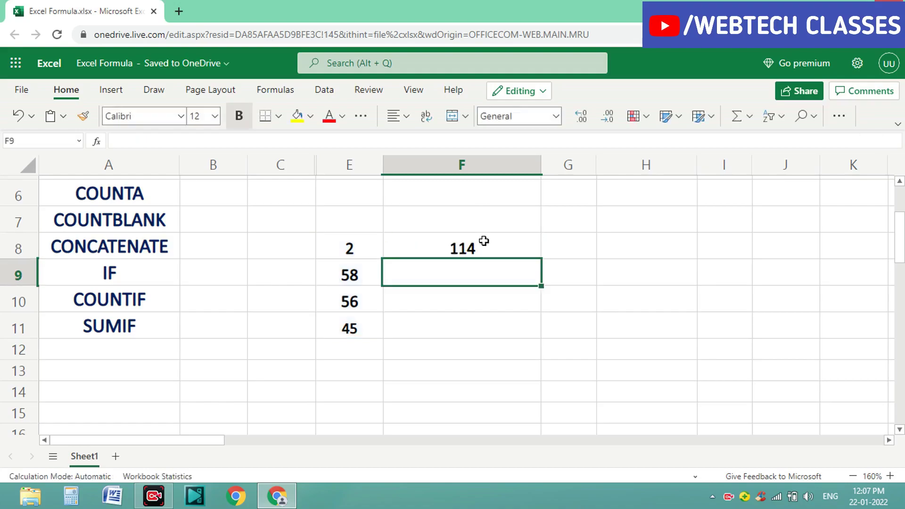
pyautogui.click(486, 245)
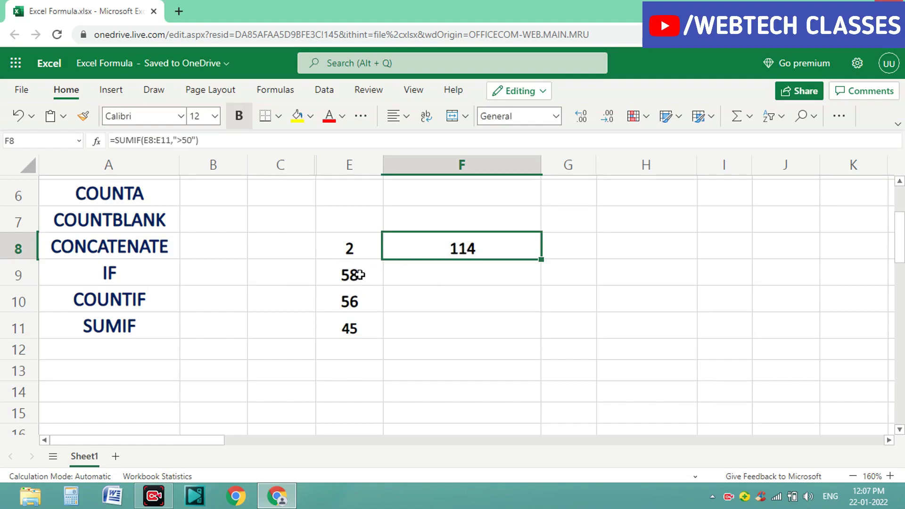
pyautogui.click(361, 274)
pyautogui.click(362, 300)
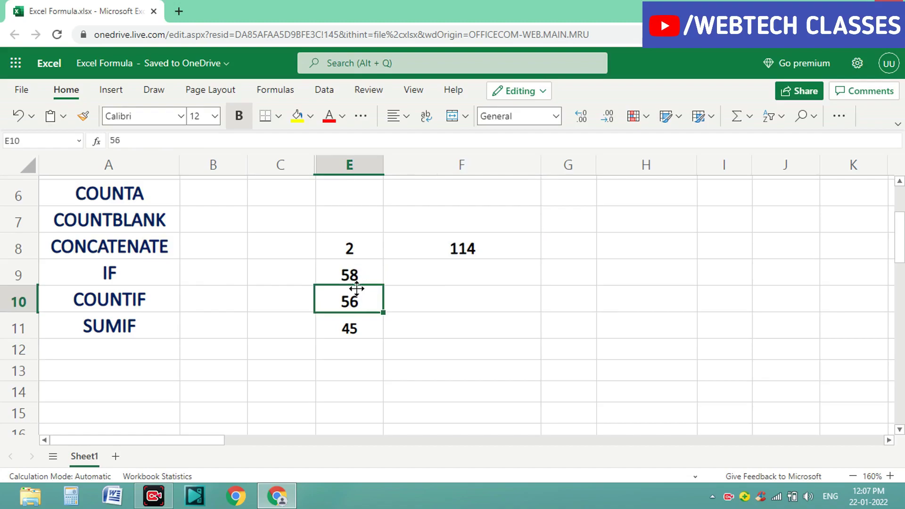
pyautogui.click(492, 240)
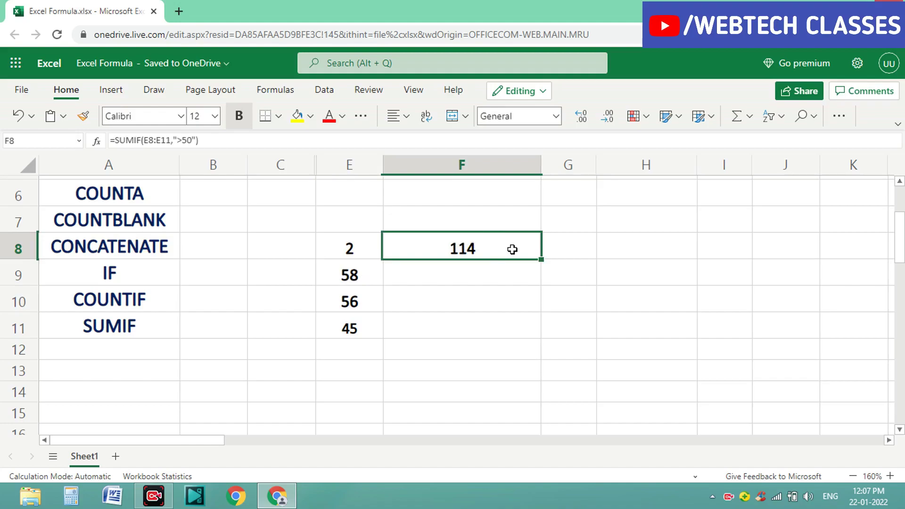